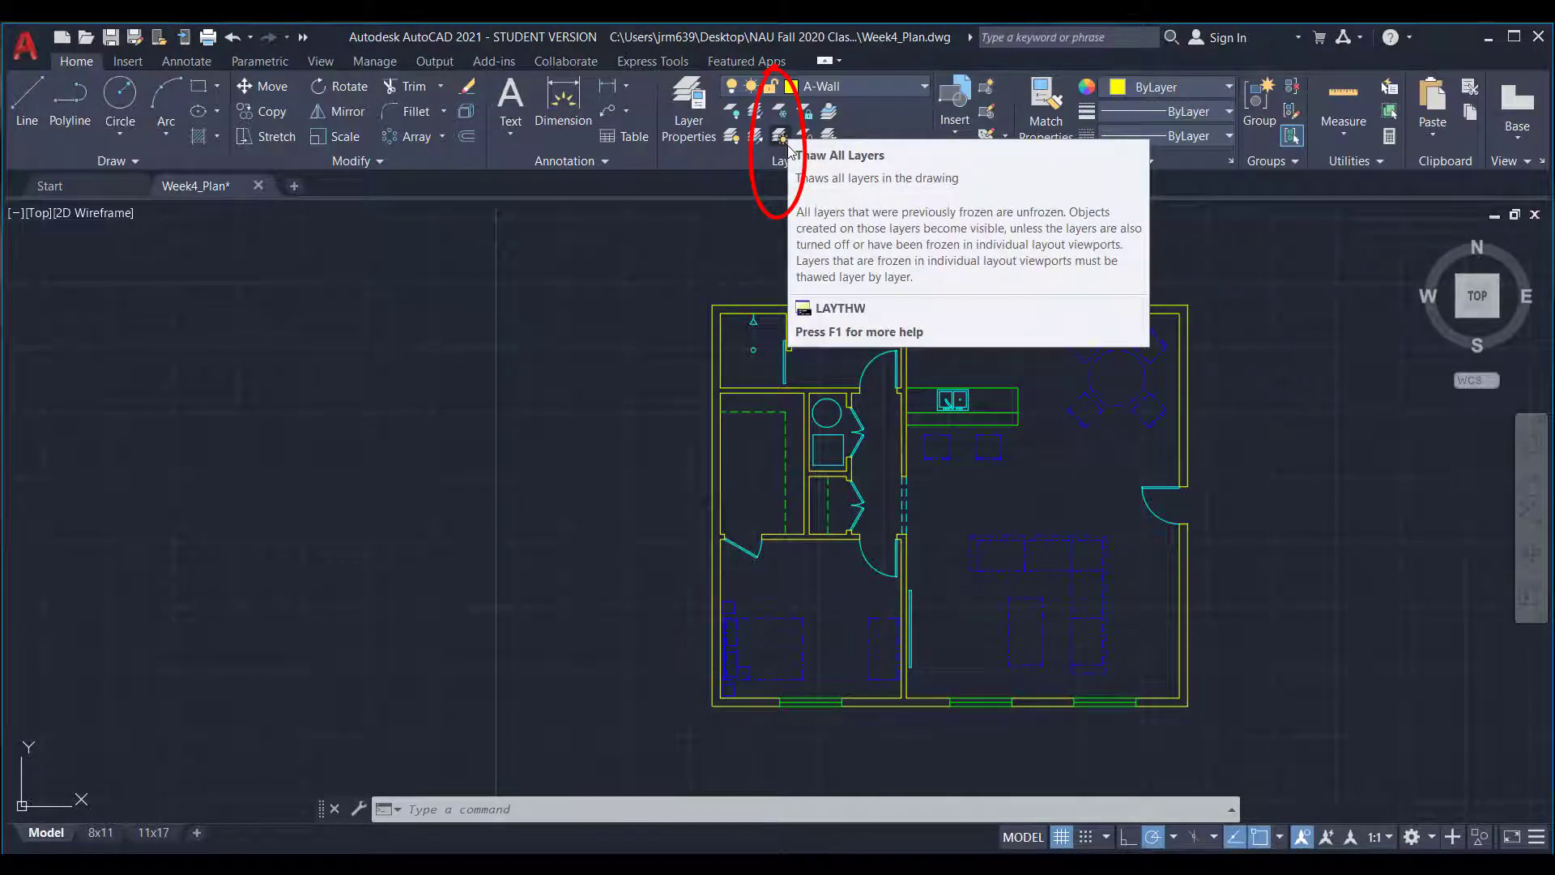
- Freeze the I-Furn layer by picking the dining furniture and restore it by thawing all layers, repeating the cycle once
click(782, 139)
click(780, 111)
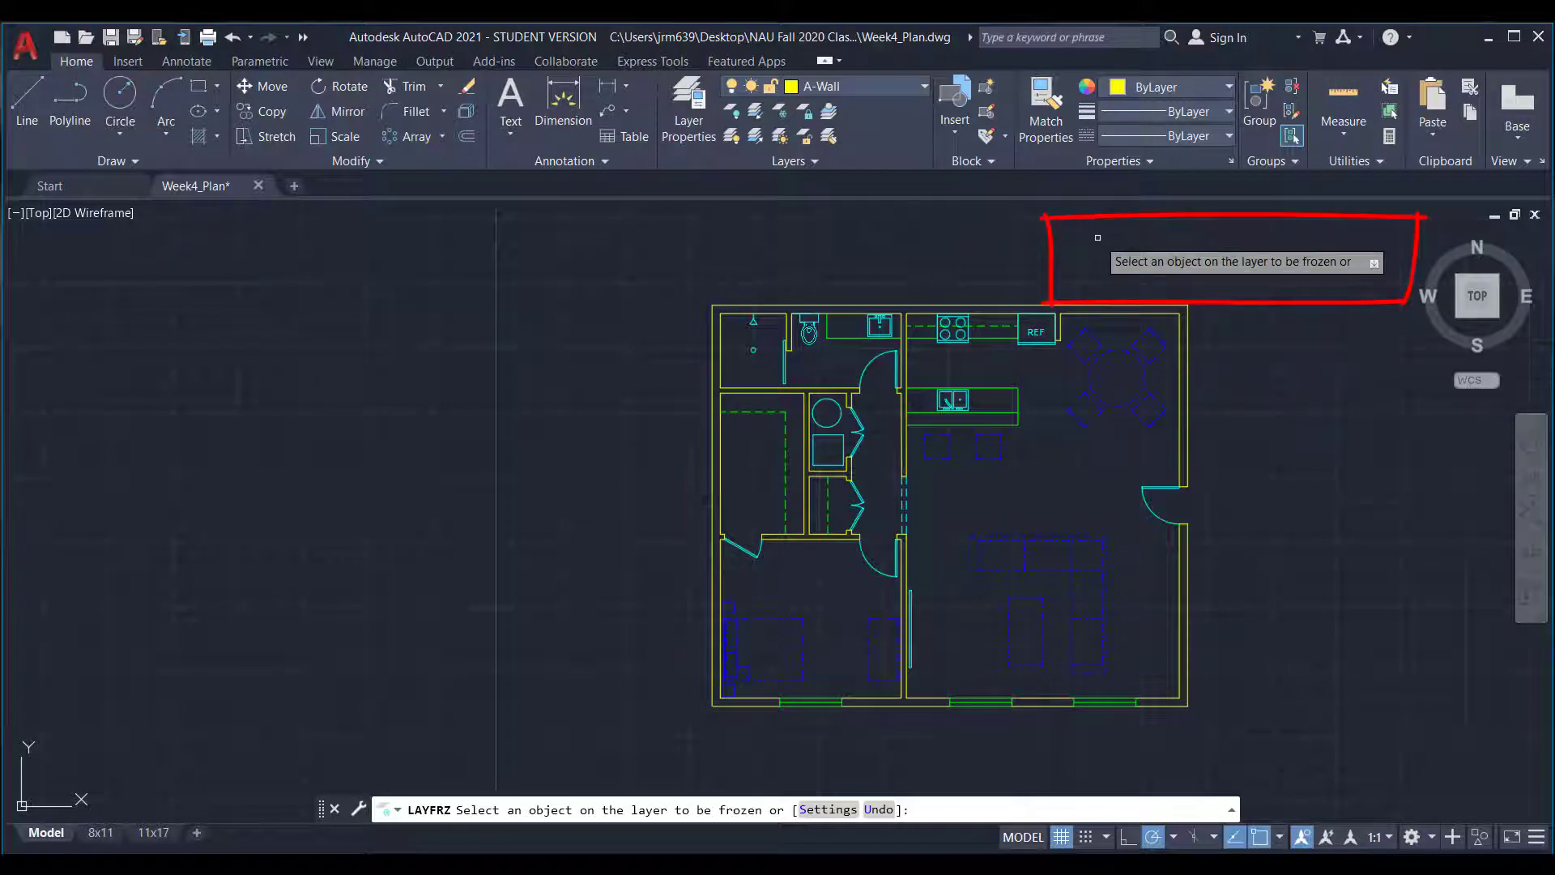
click(1094, 420)
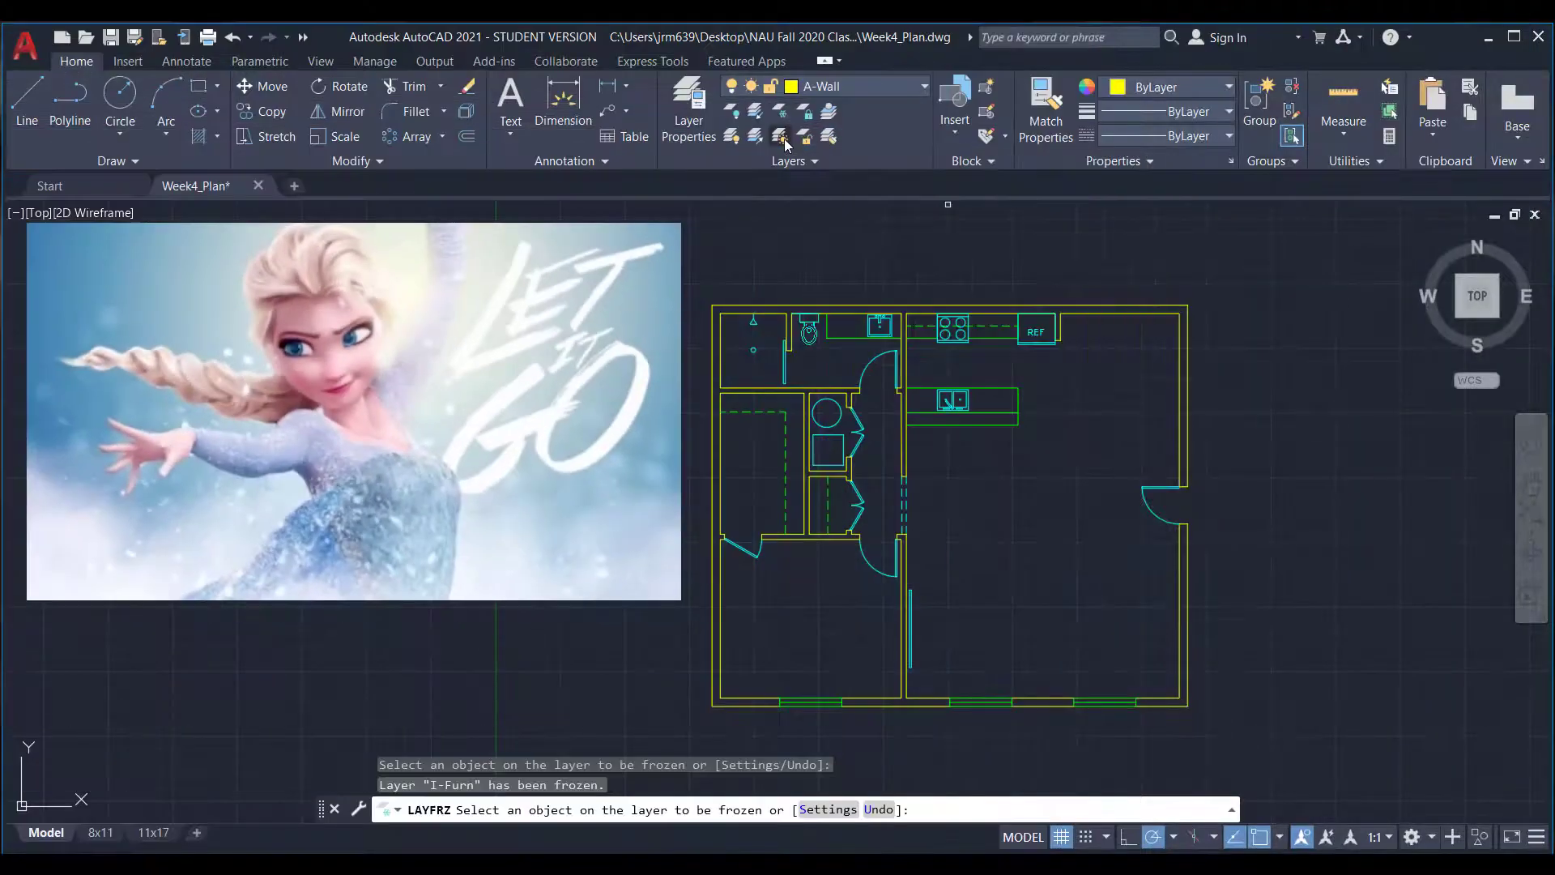
click(782, 138)
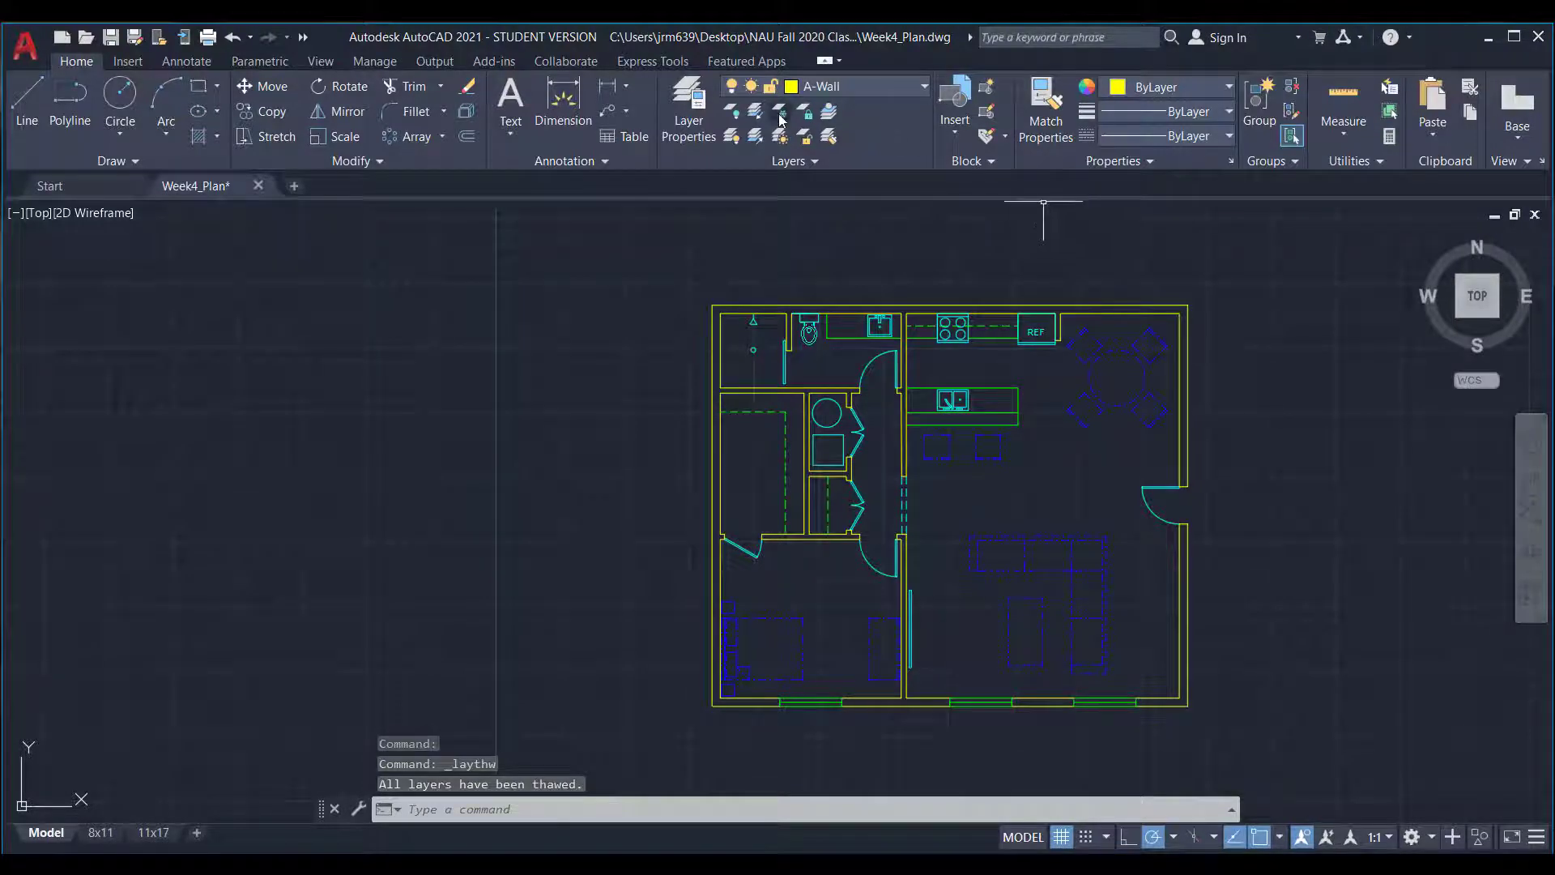
click(1118, 375)
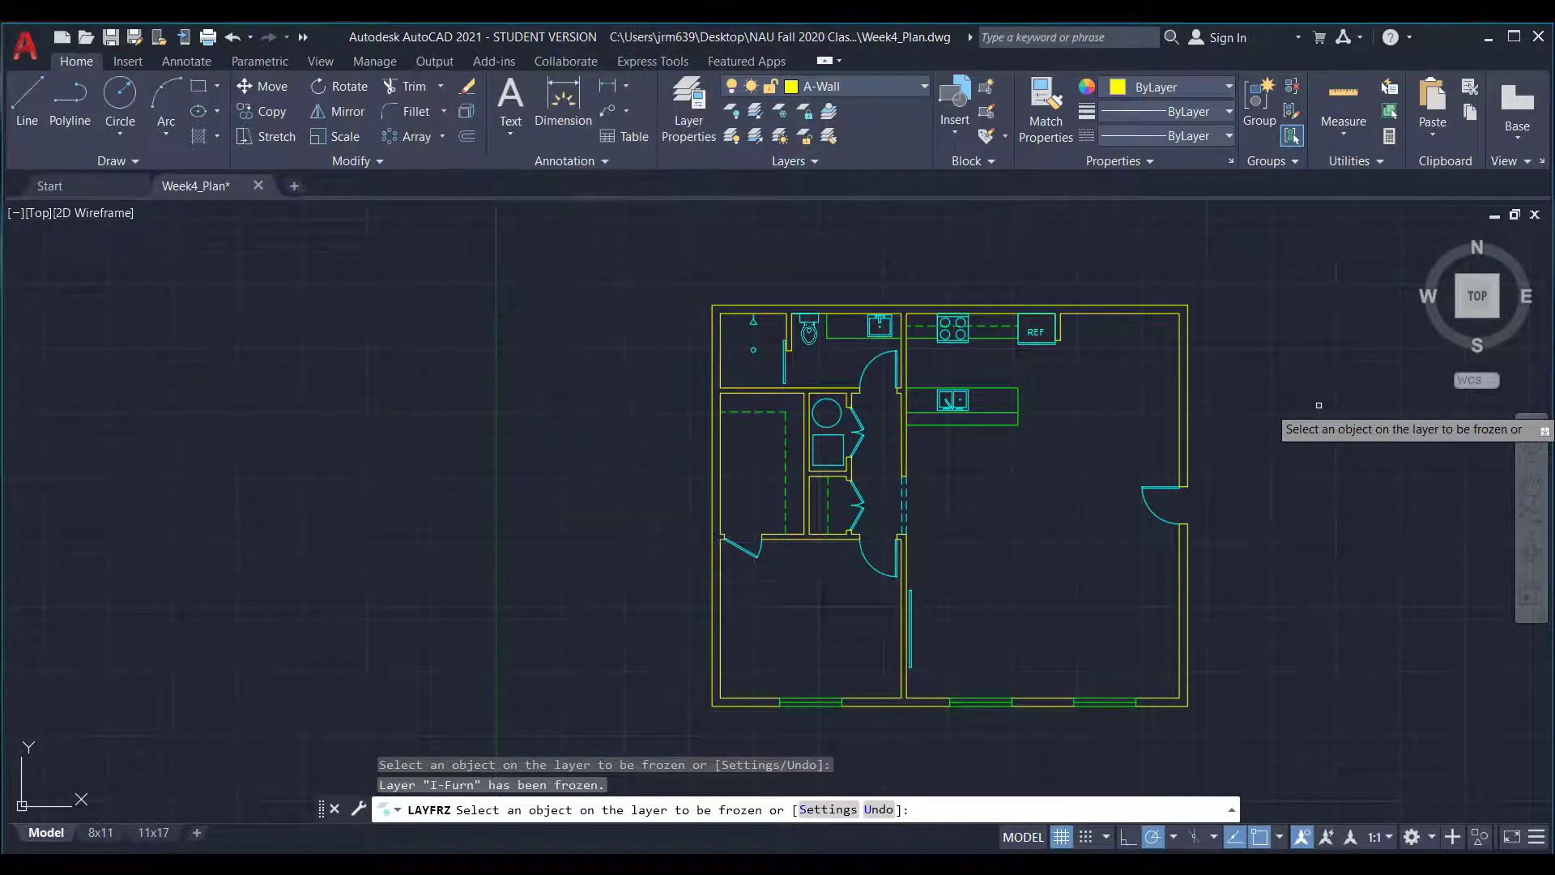
click(780, 136)
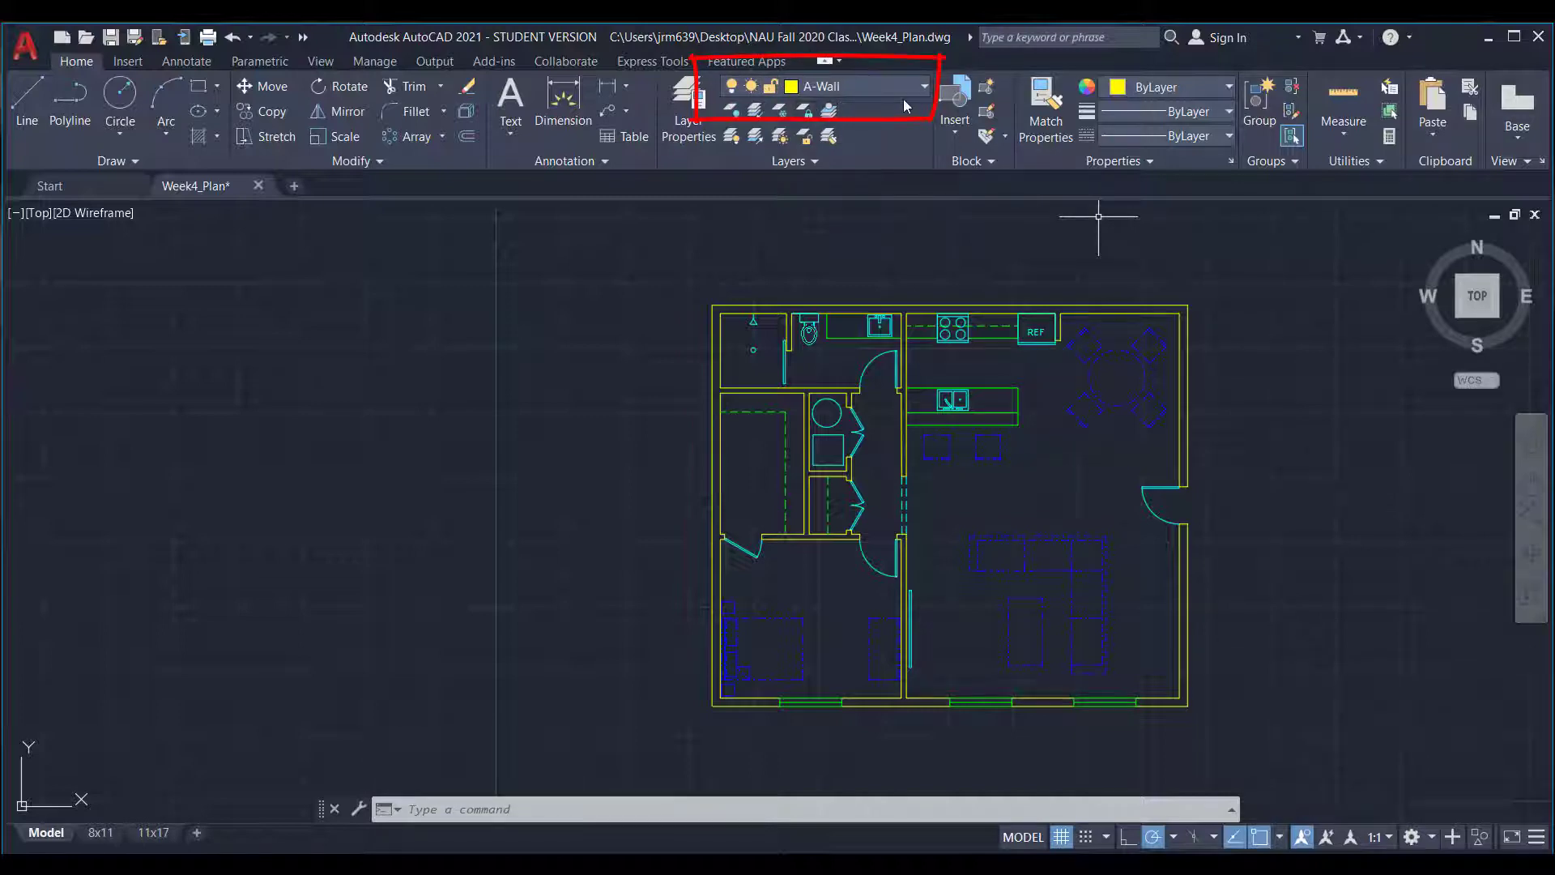
- Try to freeze the current A-Wall layer by picking the plan's upper exterior wall
click(780, 109)
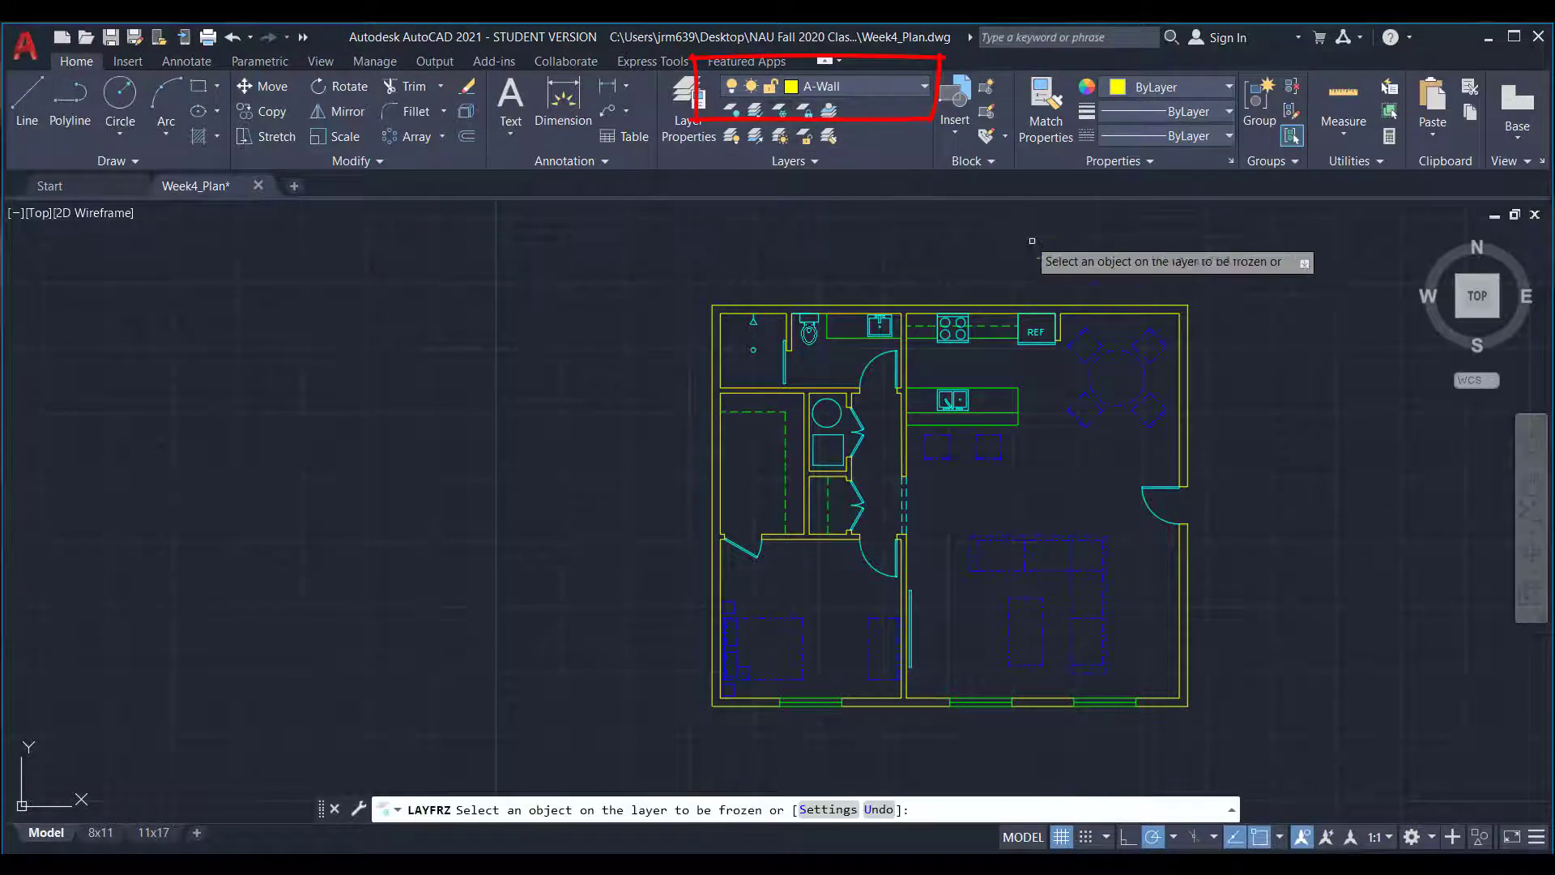
click(1089, 306)
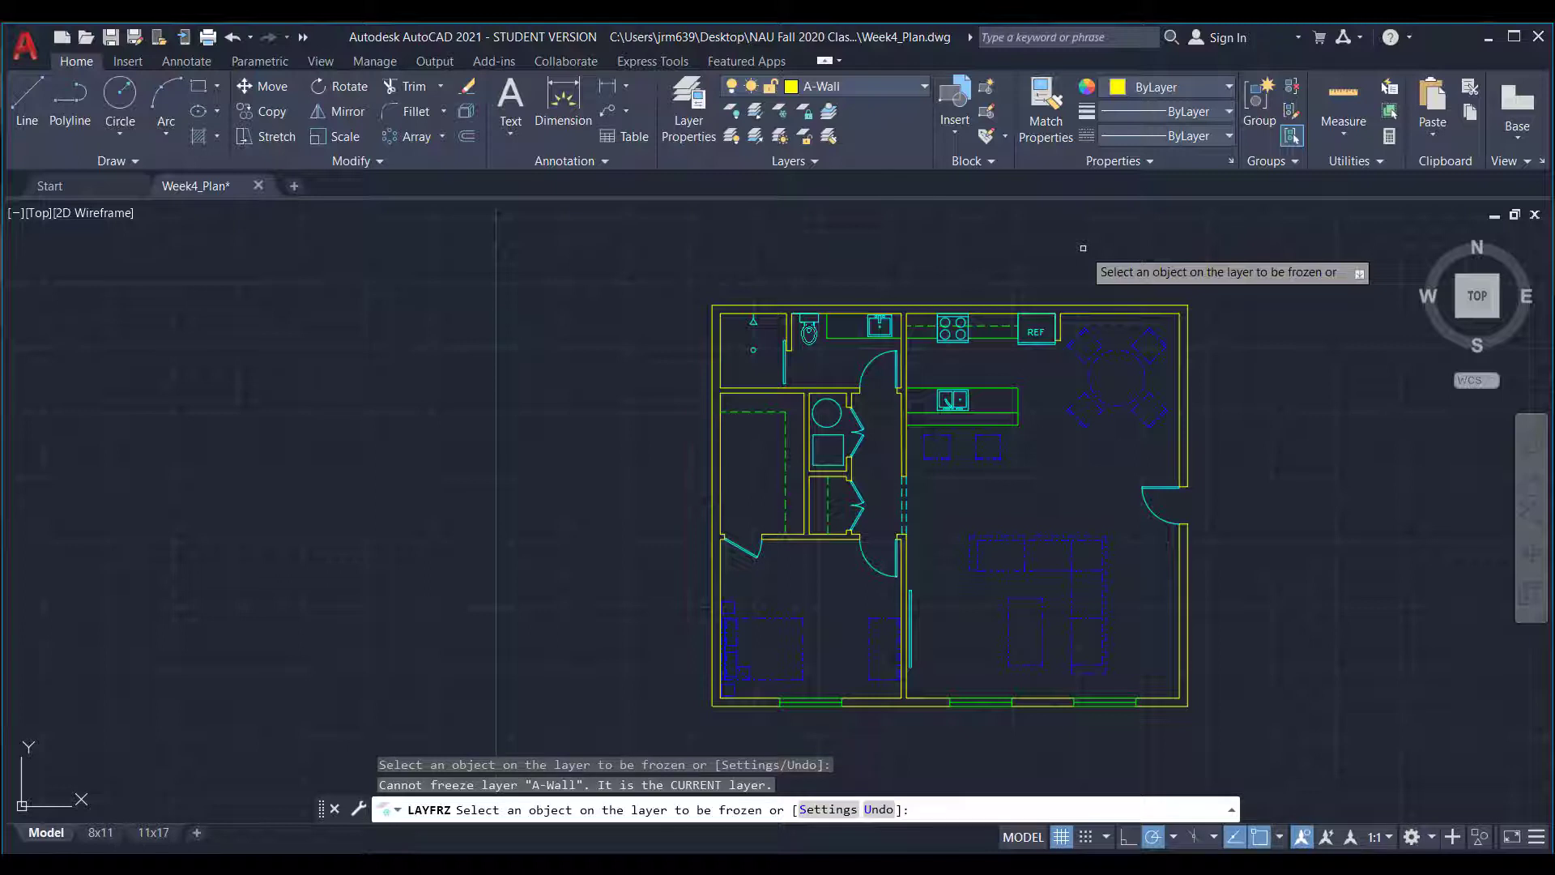
key(Escape)
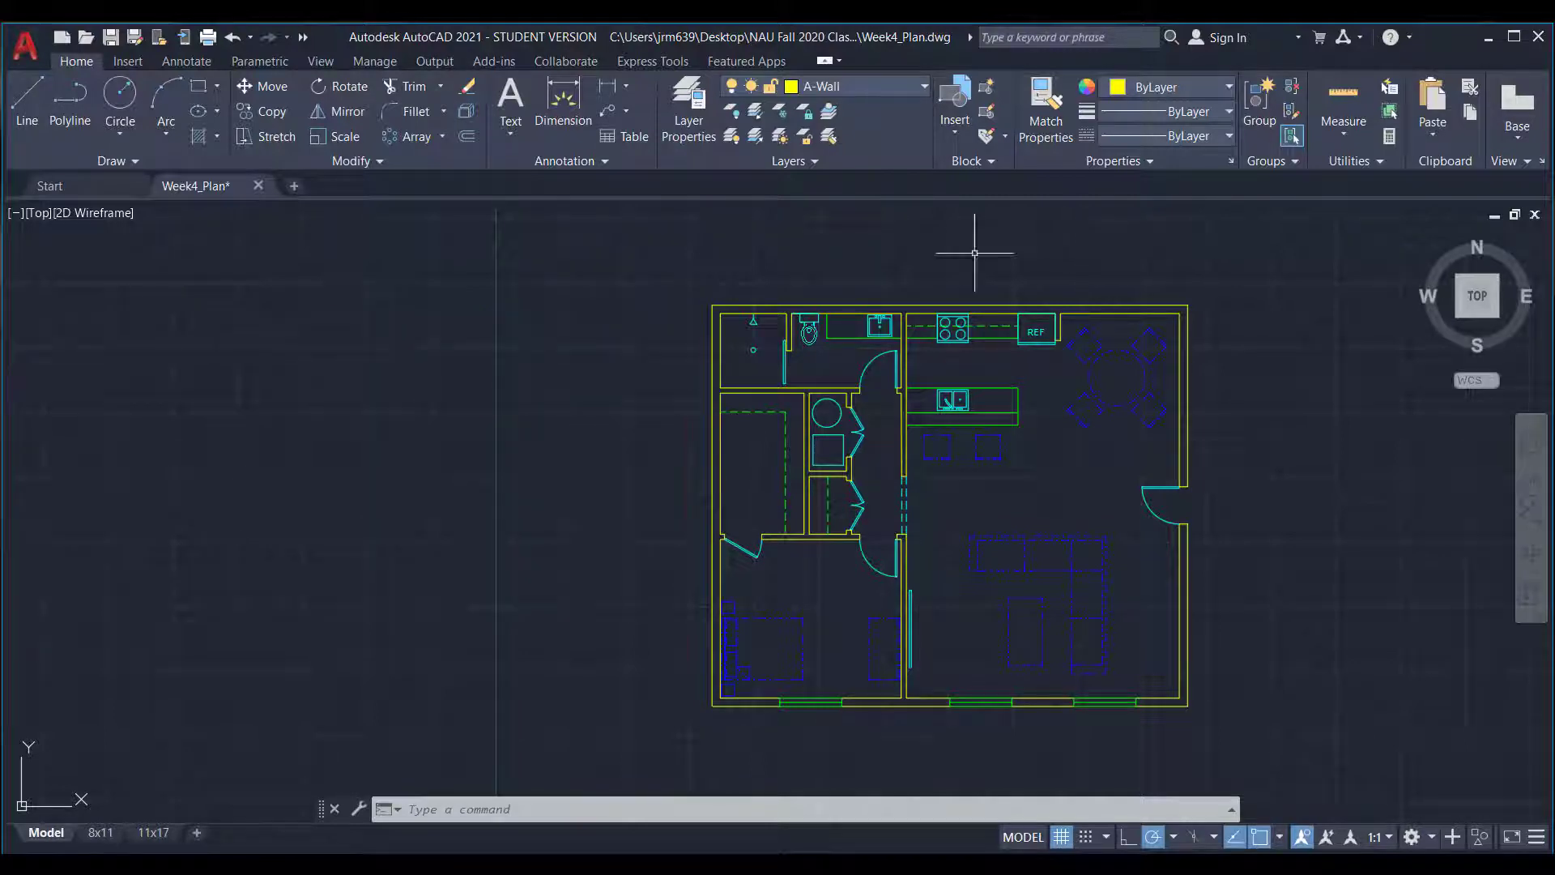
- Draw a short line across the open upper end of the partition wall between the shower and the toilet
scroll(851, 324, up, 4)
scroll(810, 316, up, 2)
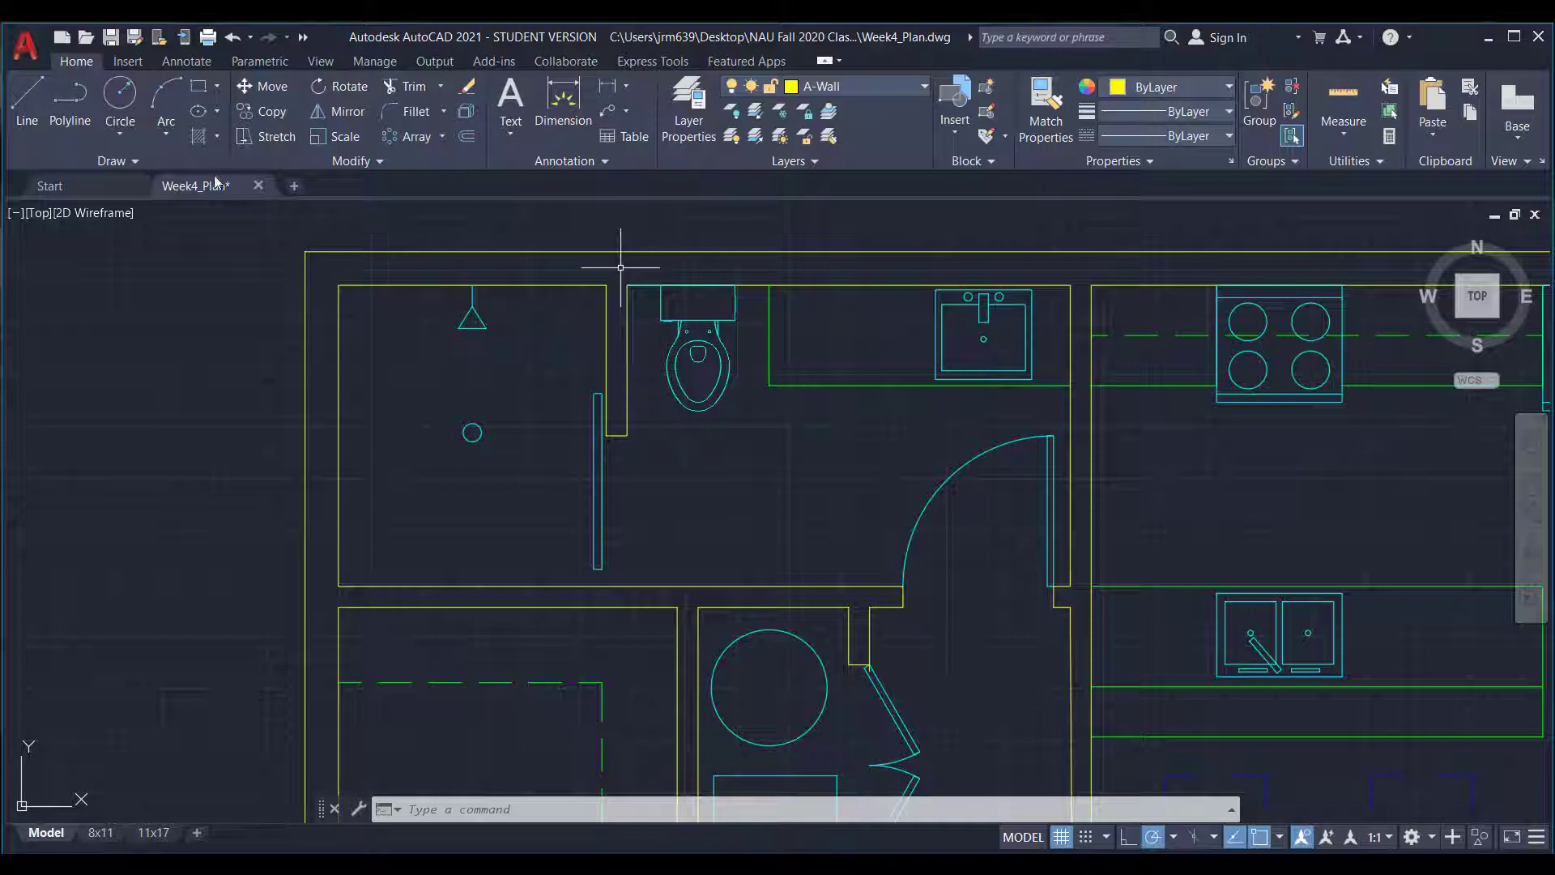
text(l)
key(Return)
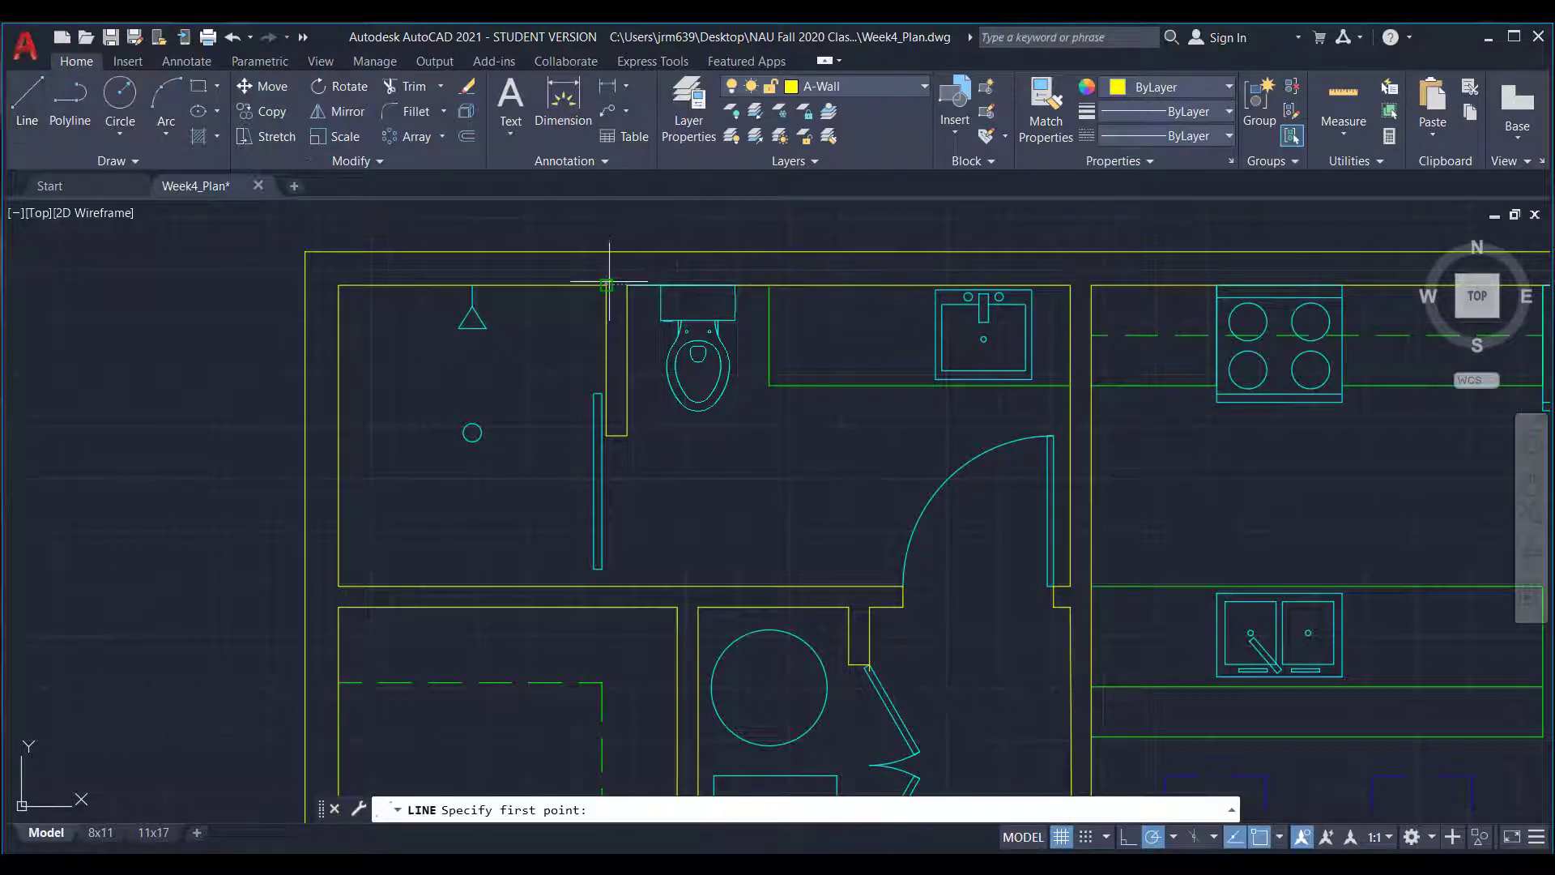
click(607, 285)
click(630, 285)
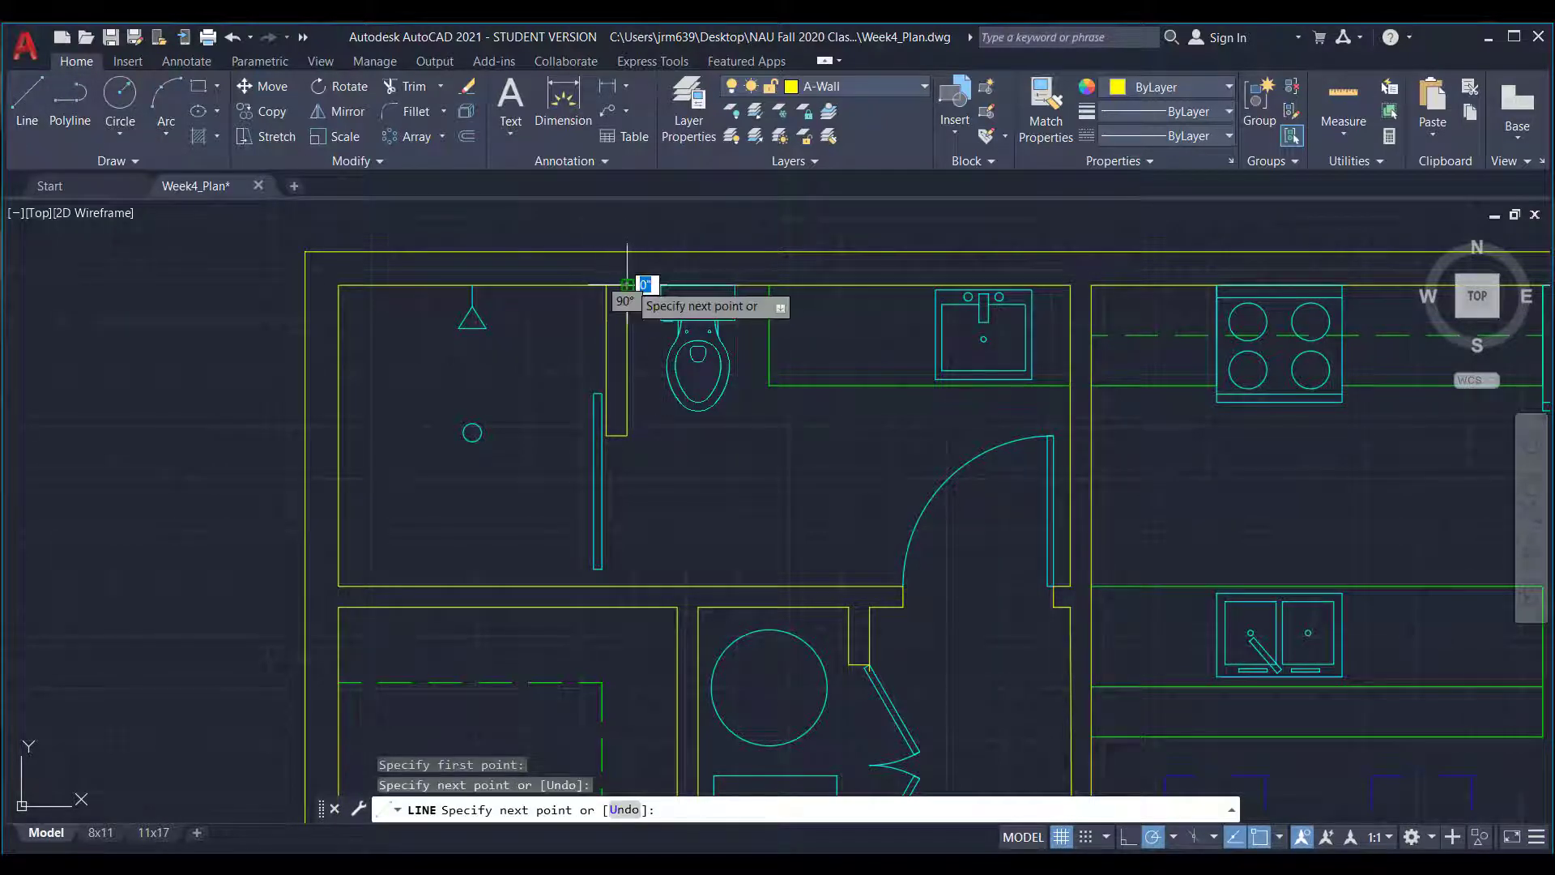
key(Escape)
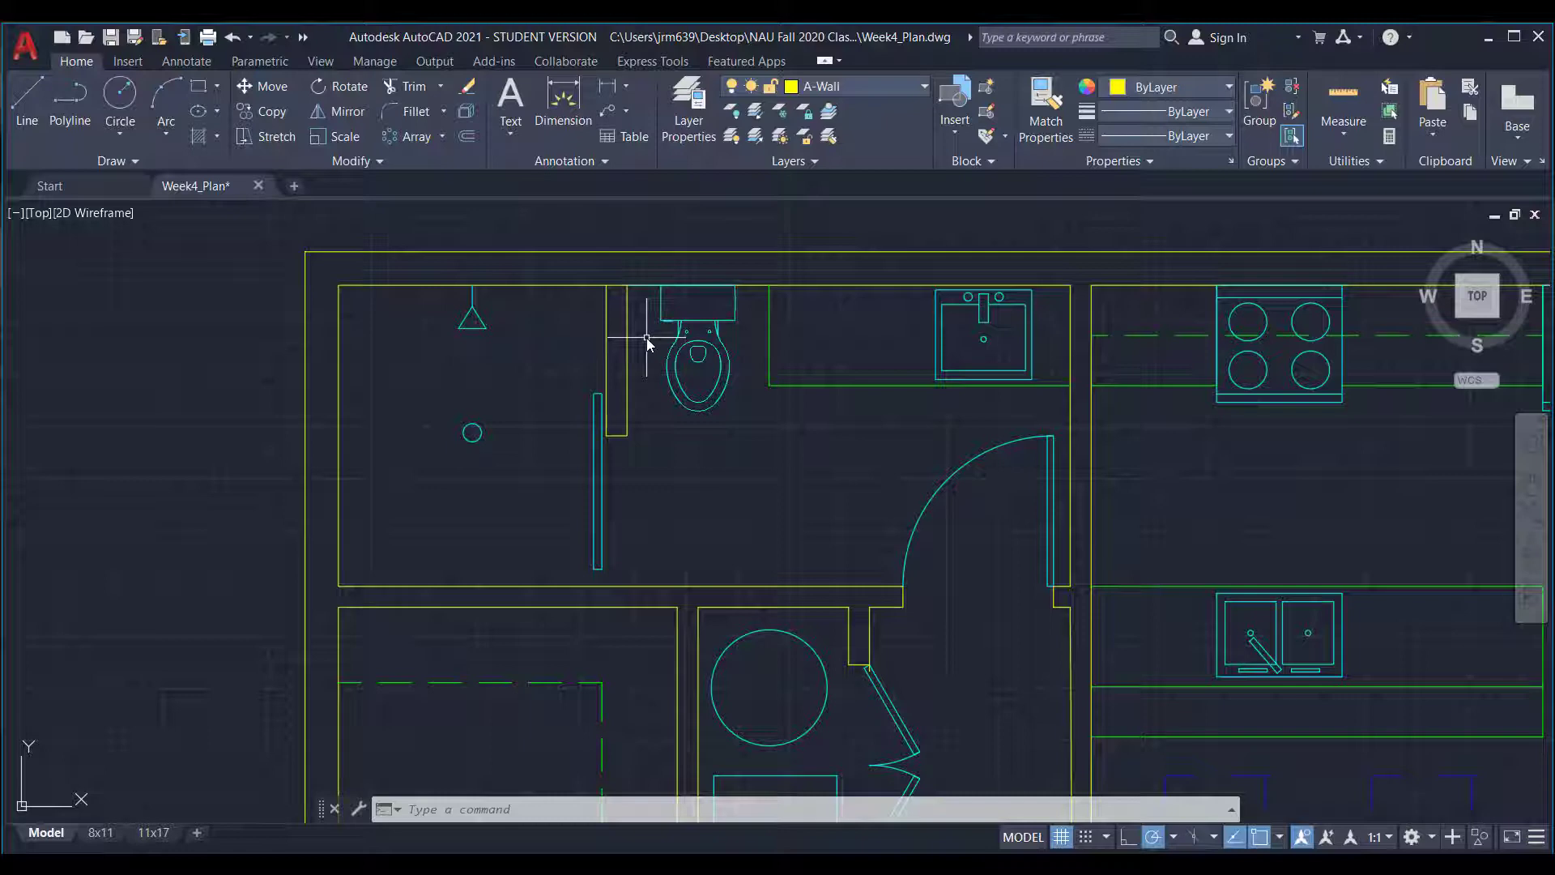
- Erase the short line across the upper end of the partition beside the toilet
click(615, 285)
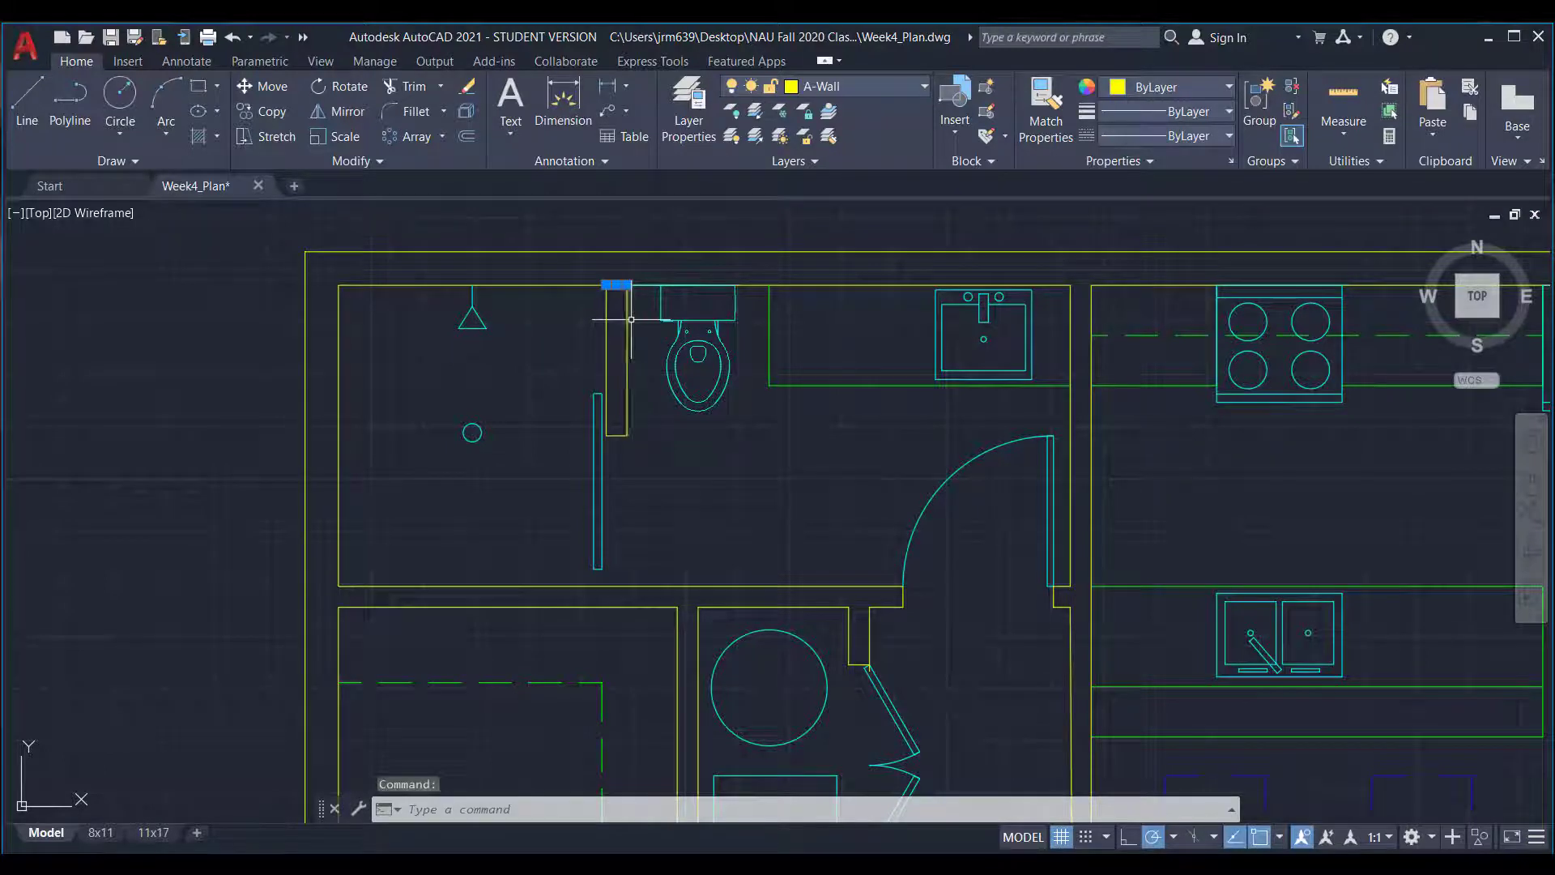
key(Delete)
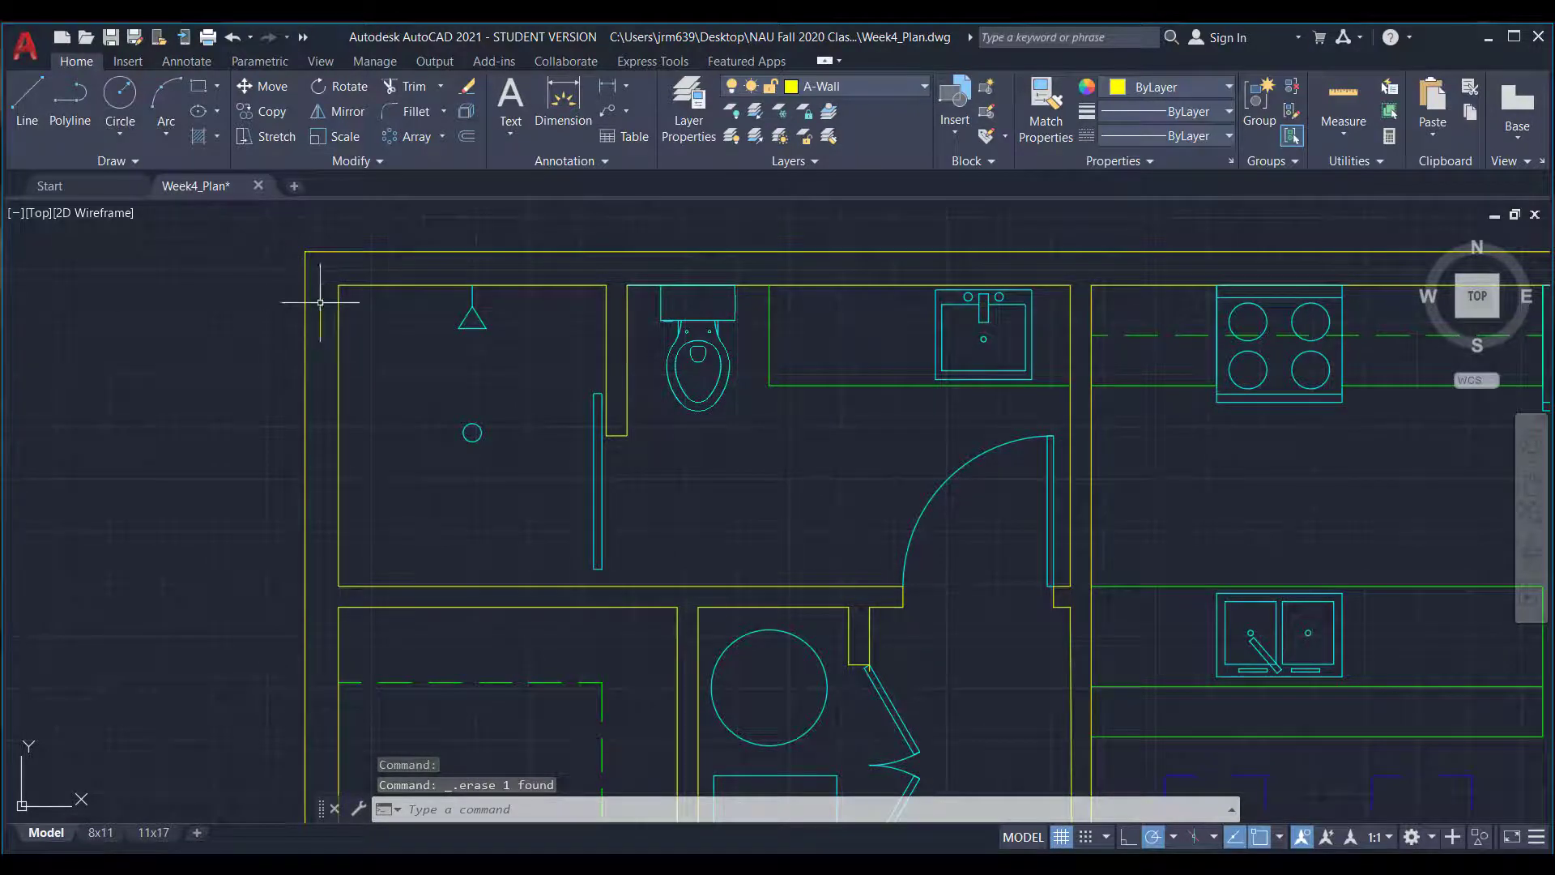
- Start a Hatch, browse the available patterns and choose the SOLID pattern
scroll(518, 527, down, 5)
middle_drag(880, 578, 855, 323)
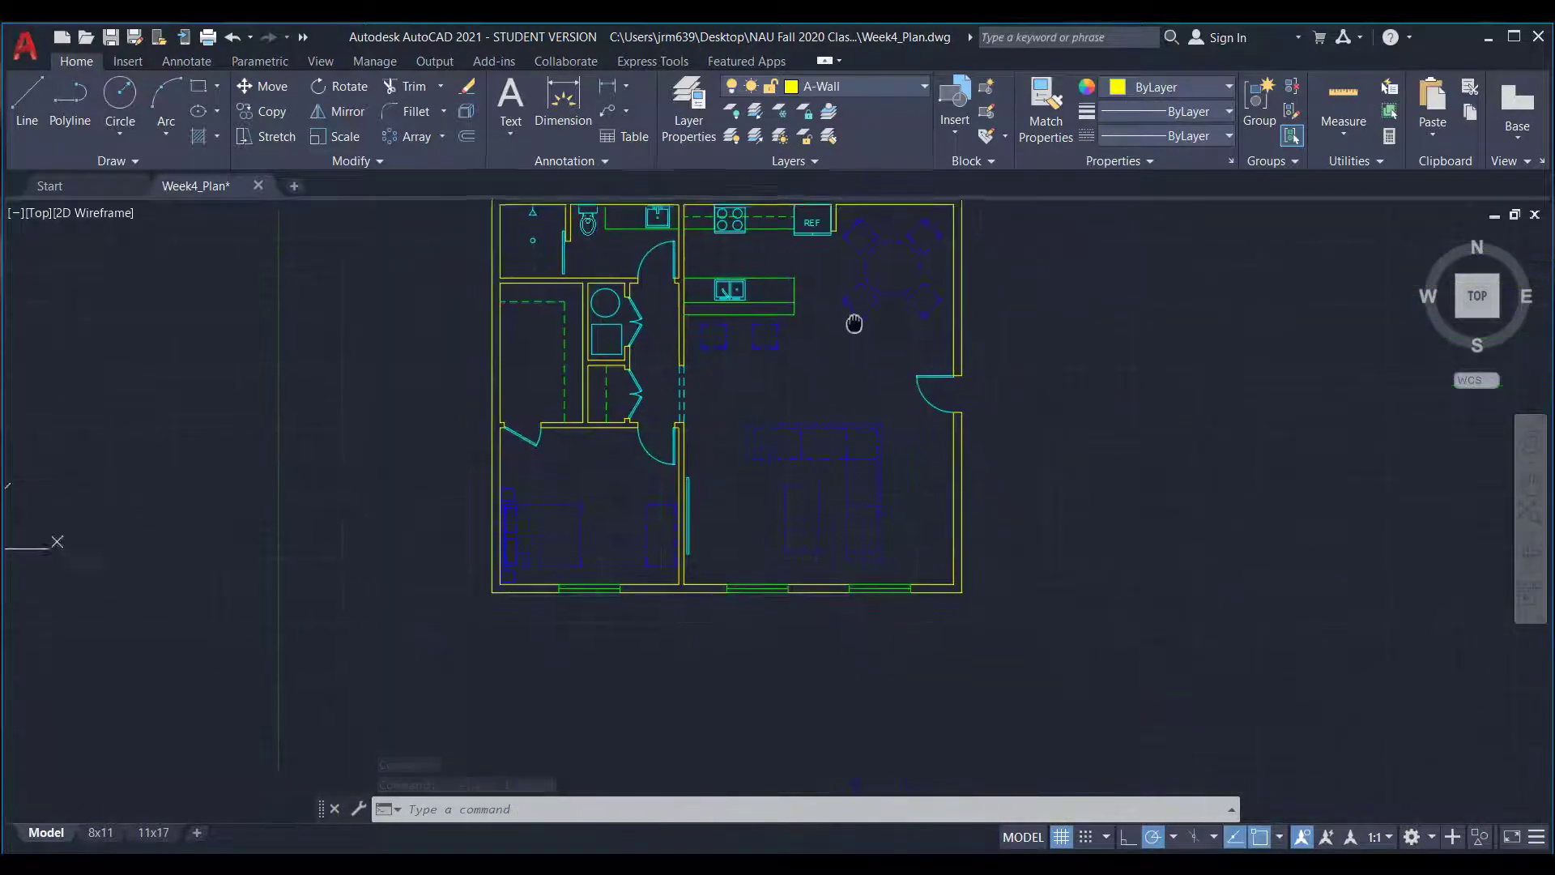
middle_drag(742, 470, 794, 563)
scroll(790, 480, up, 3)
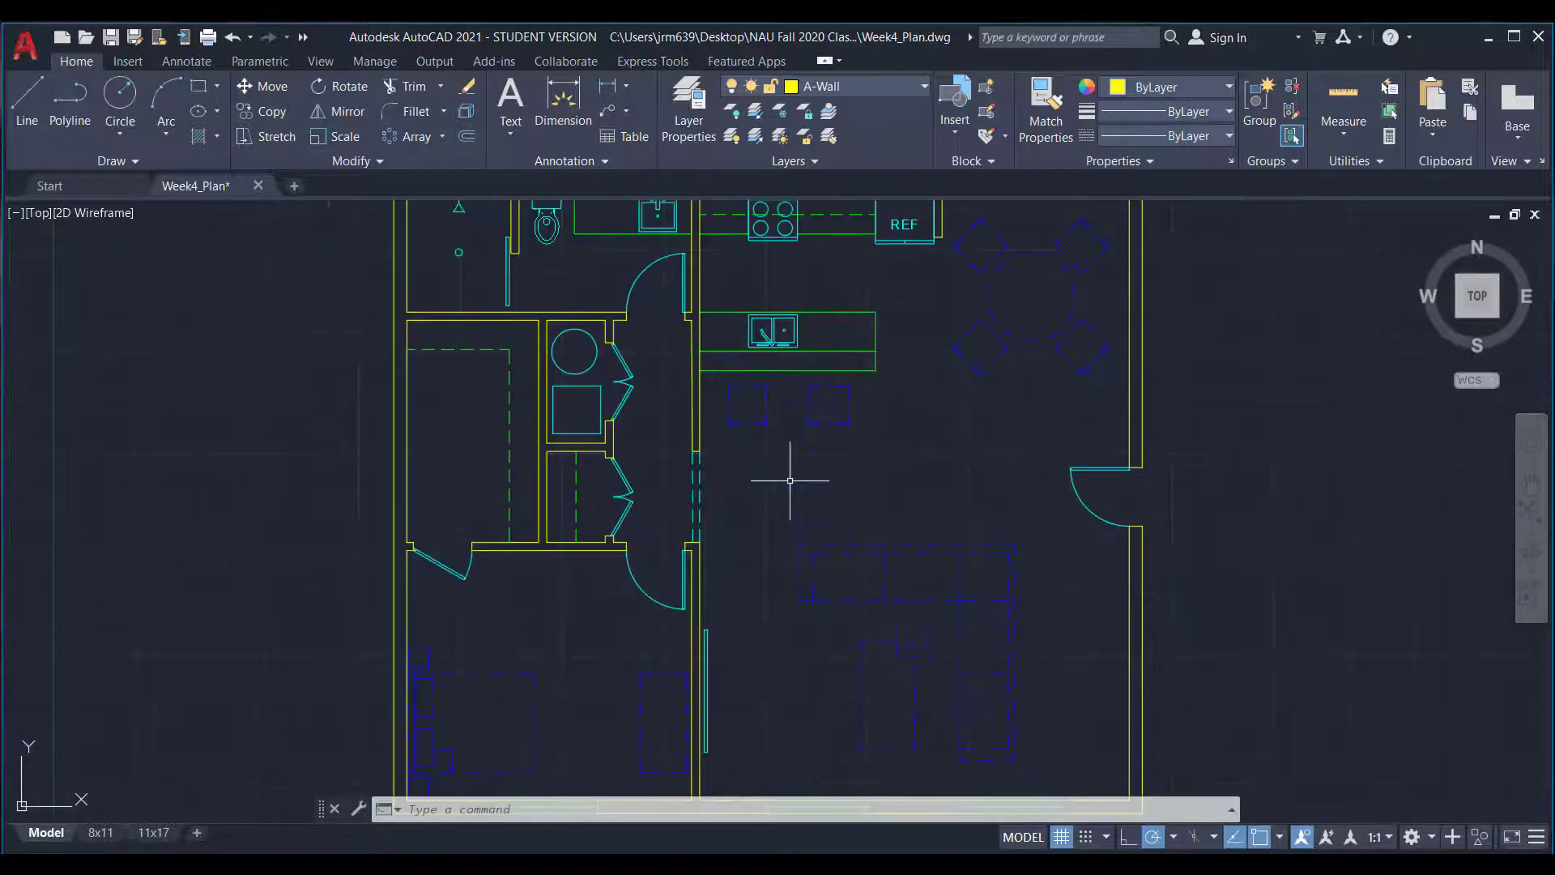
scroll(792, 483, down, 1)
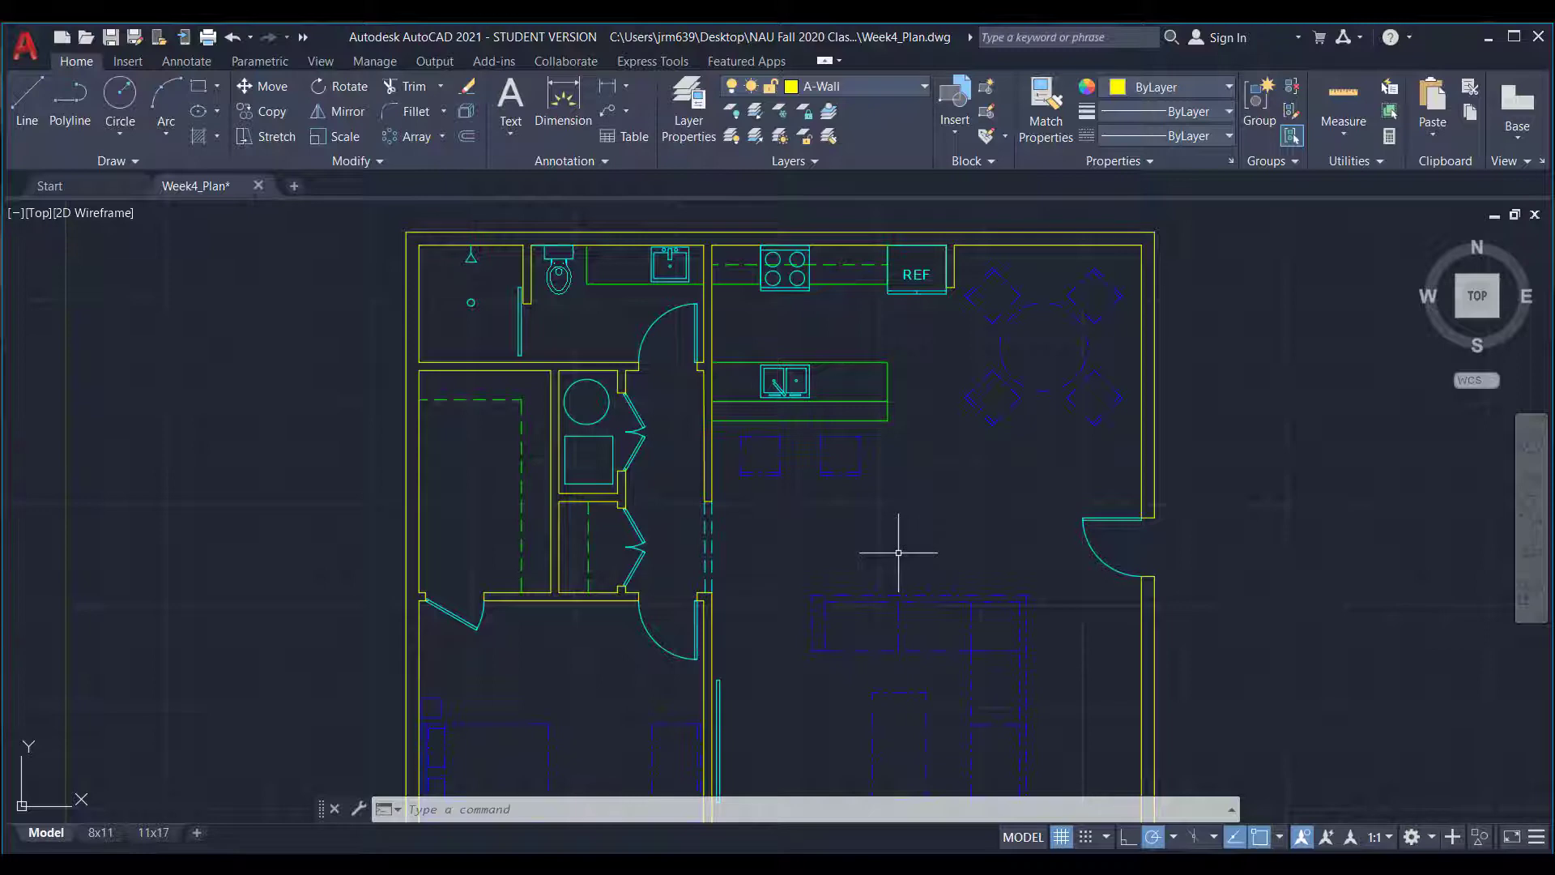
text(HATCH)
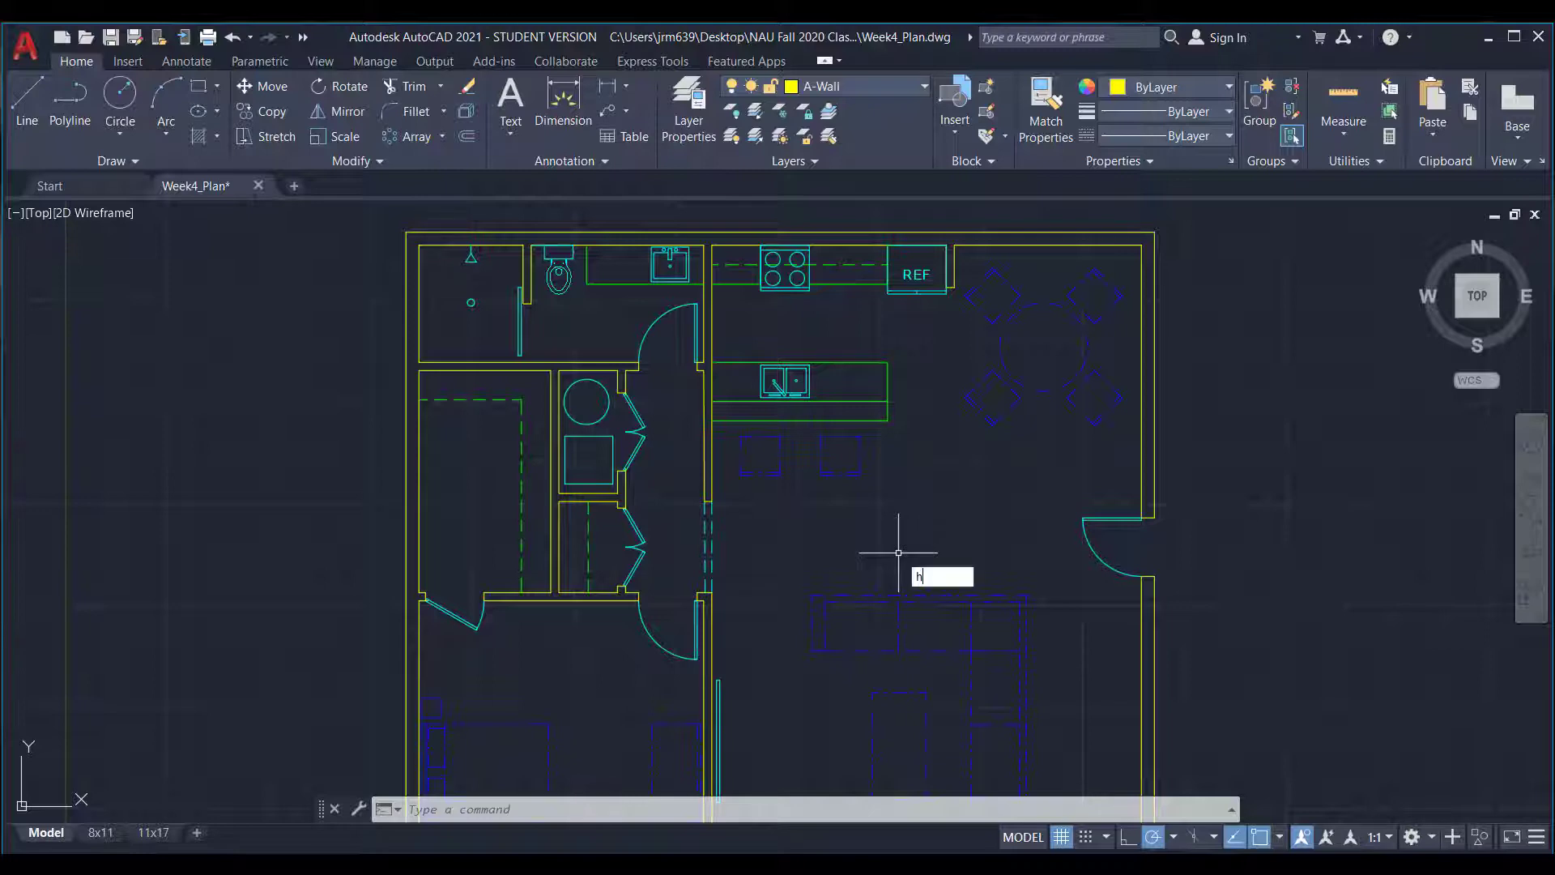
key(Return)
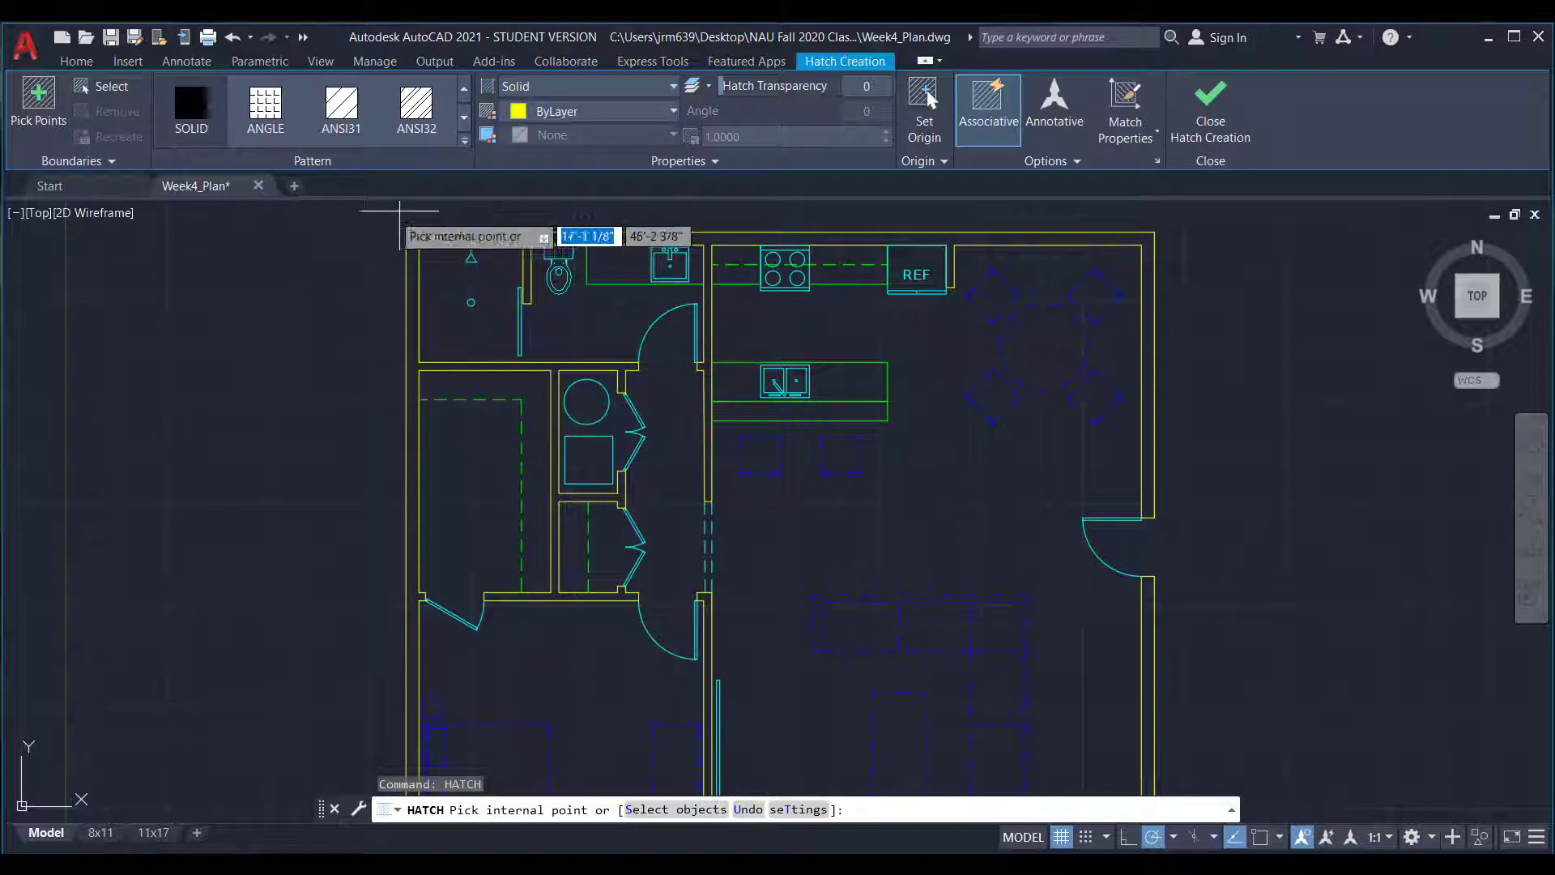
click(466, 143)
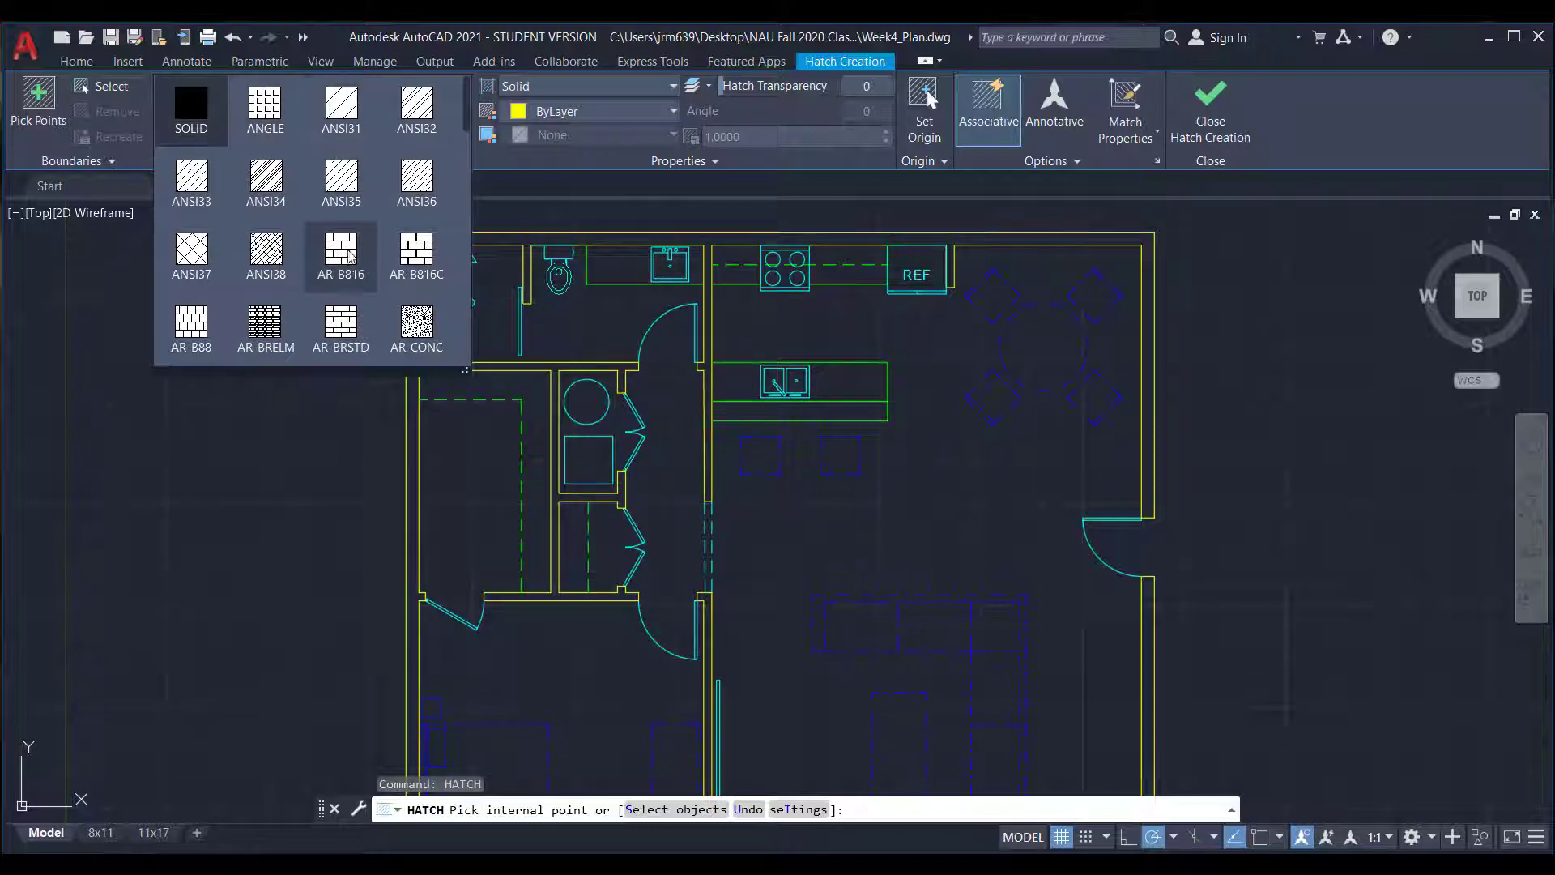
scroll(348, 289, down, 2)
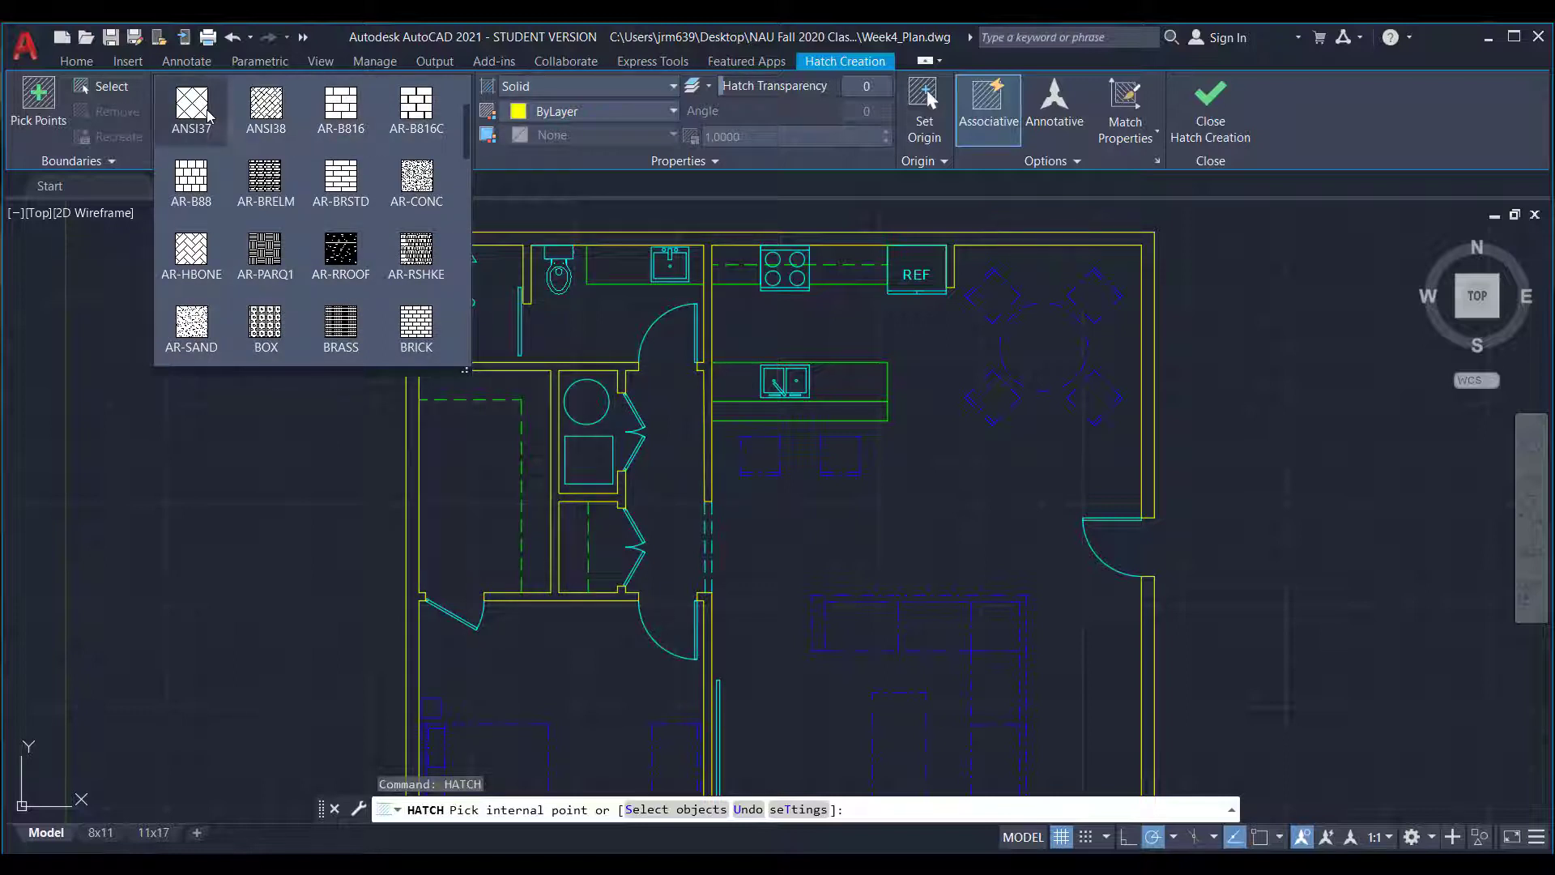
scroll(340, 260, down, 1)
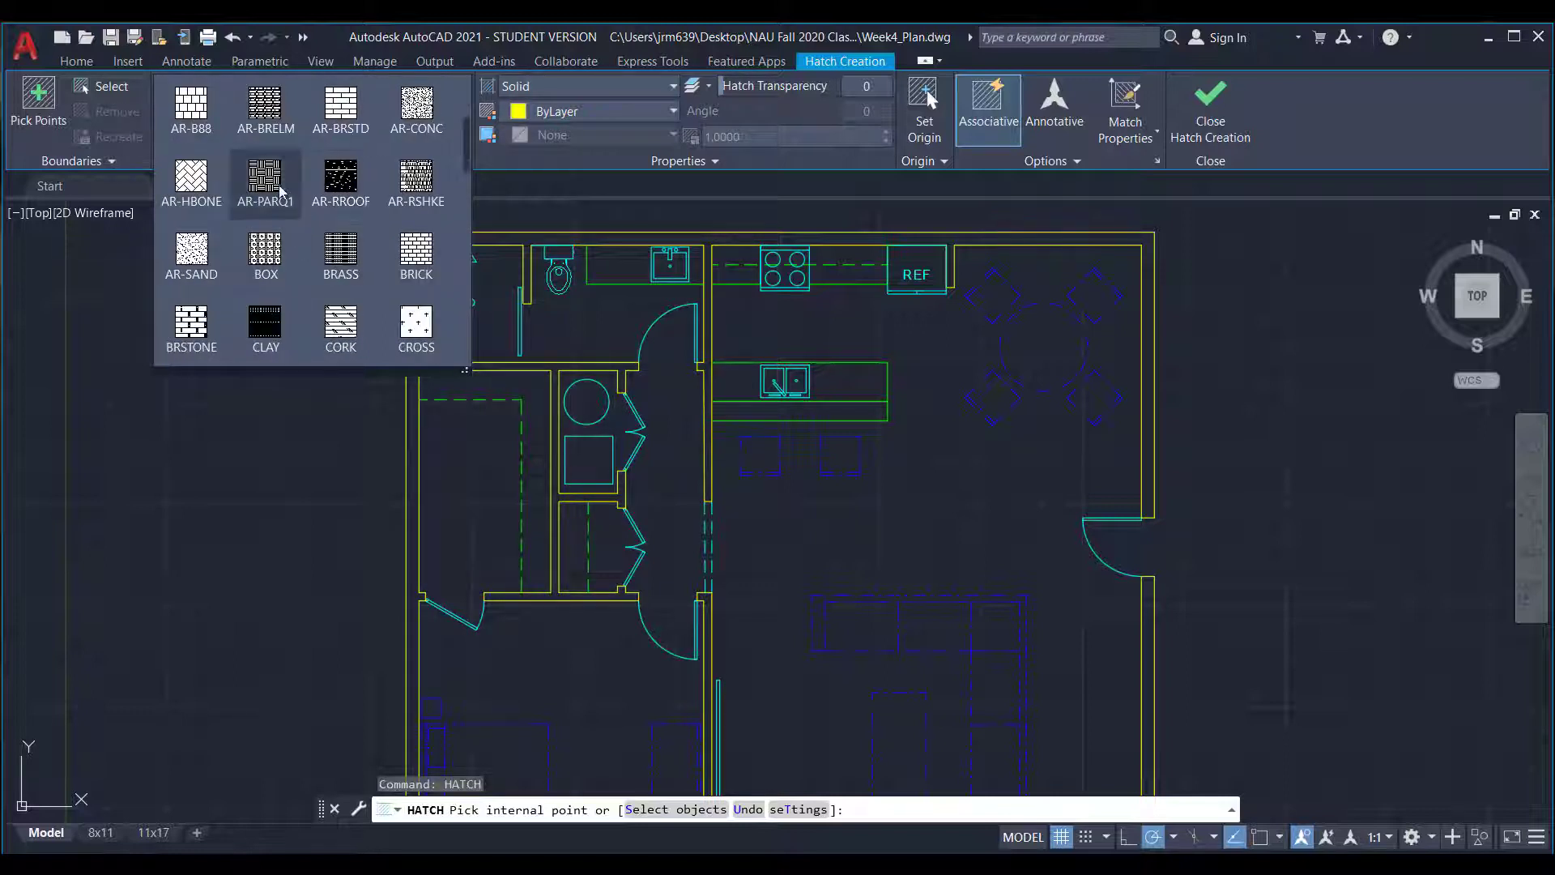
scroll(300, 239, down, 1)
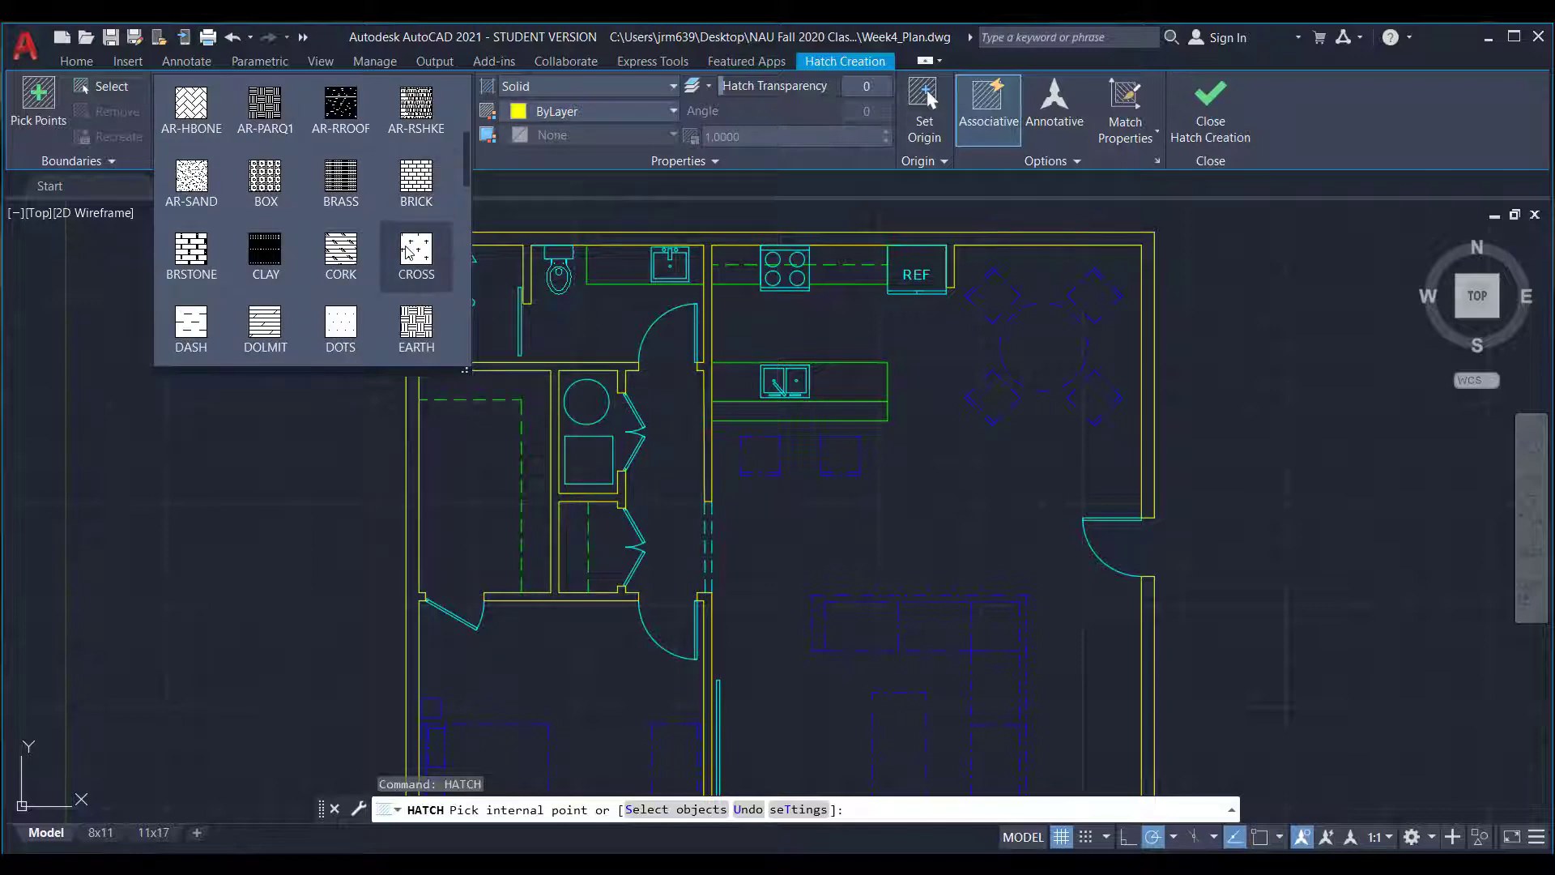
scroll(409, 243, down, 2)
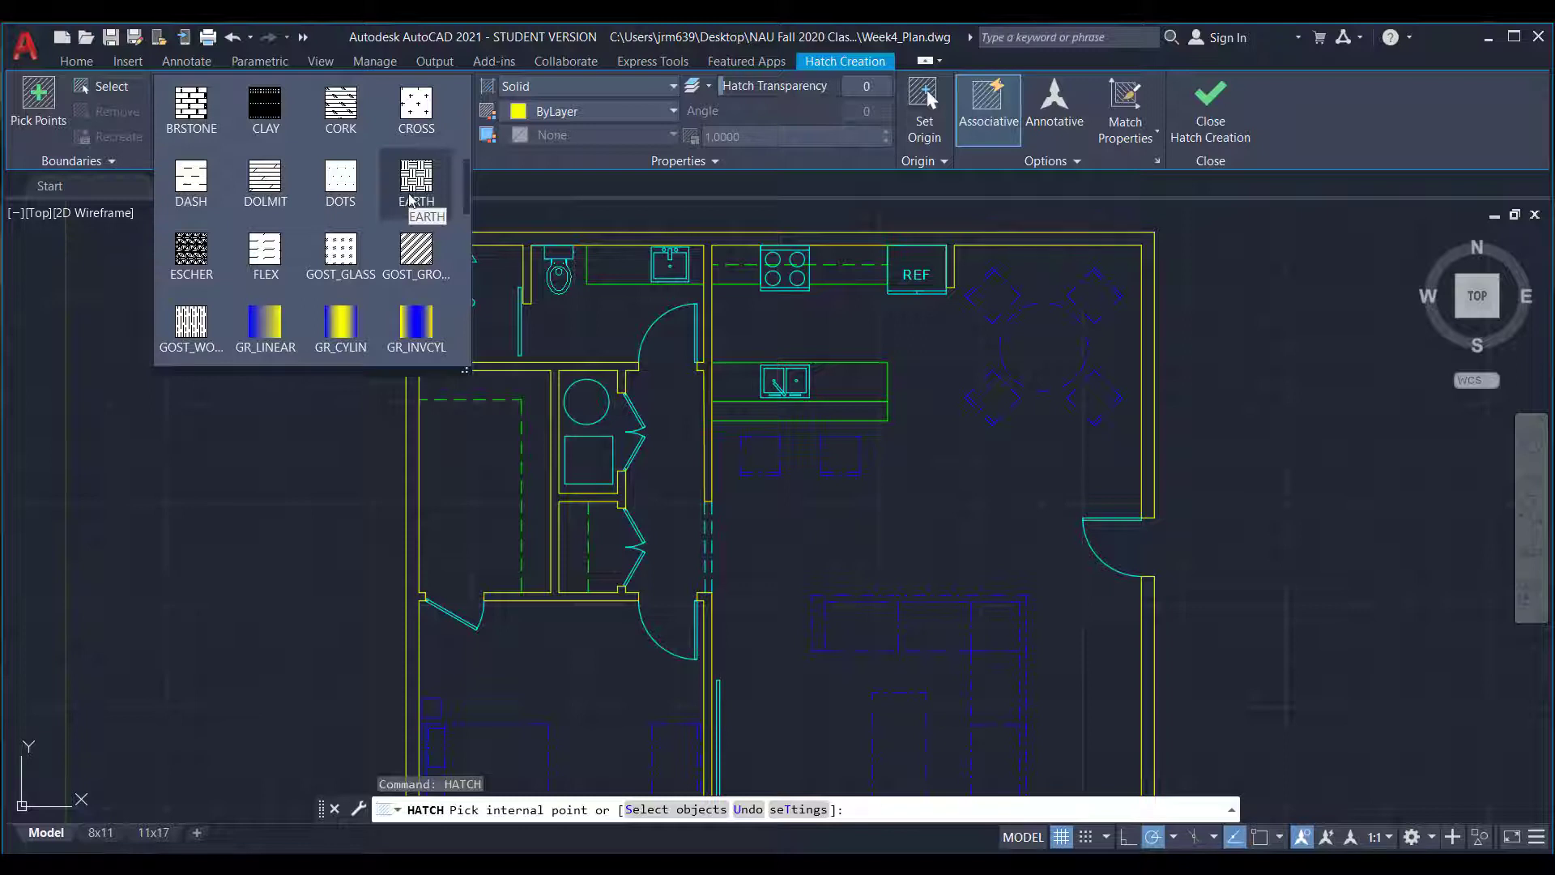
scroll(318, 227, down, 1)
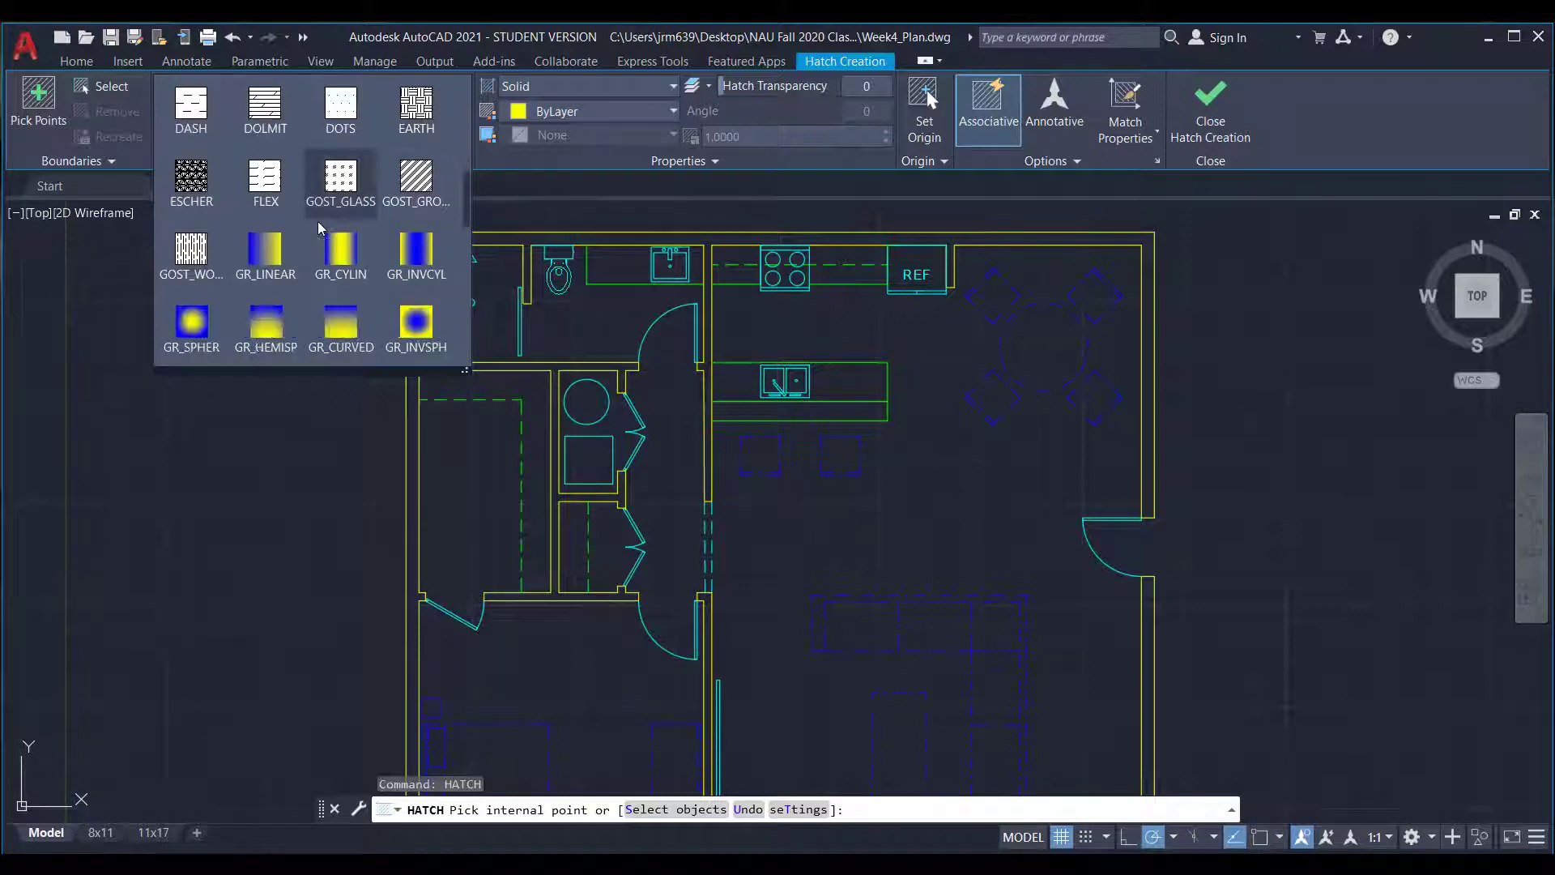
scroll(317, 222, down, 1)
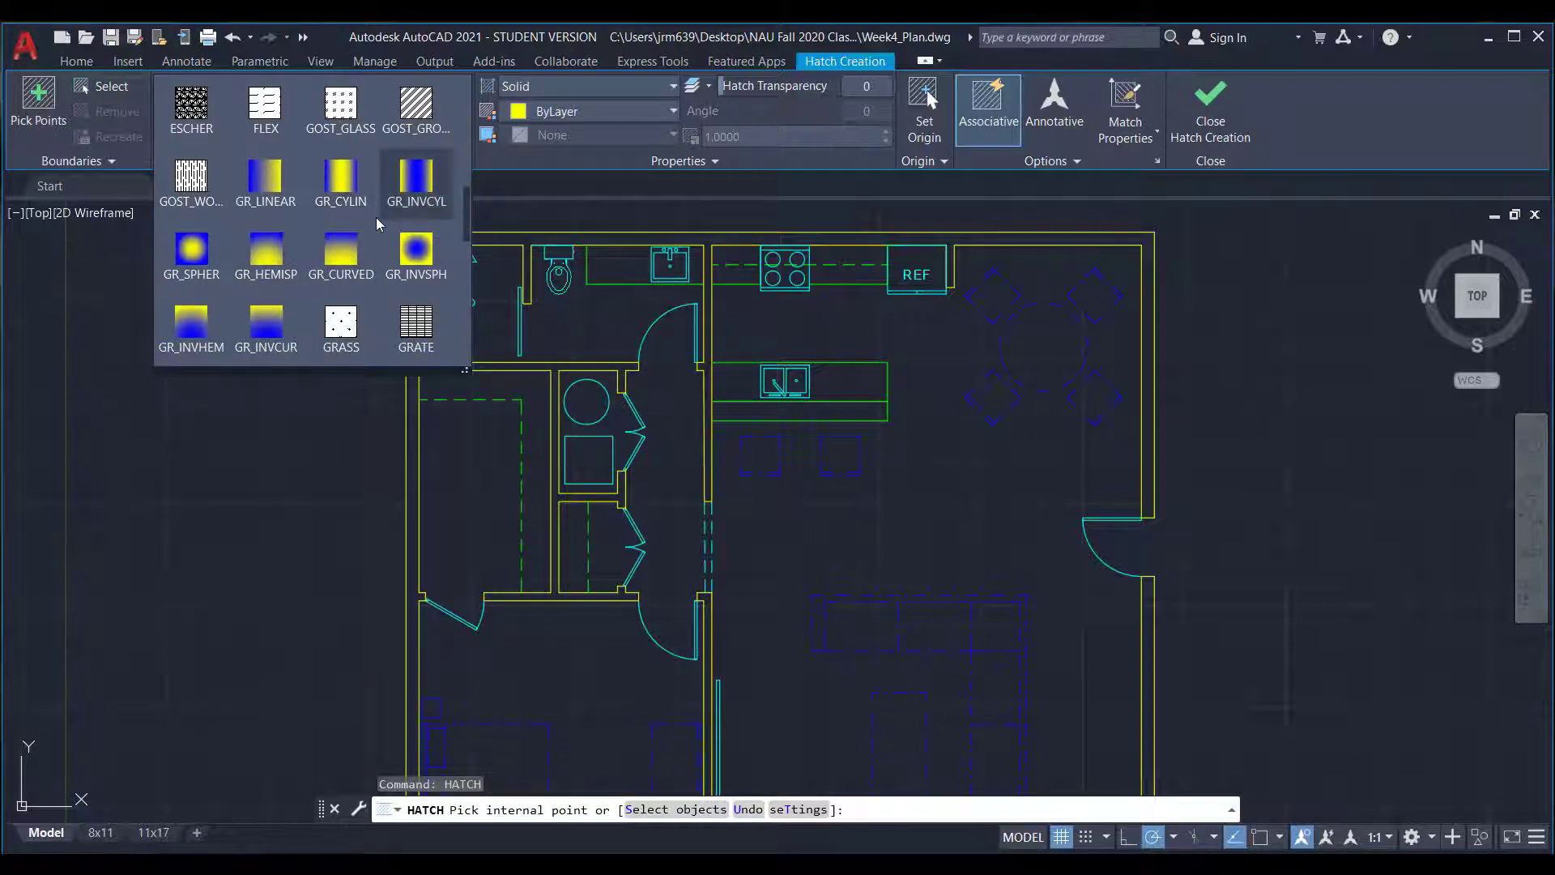
scroll(311, 307, down, 2)
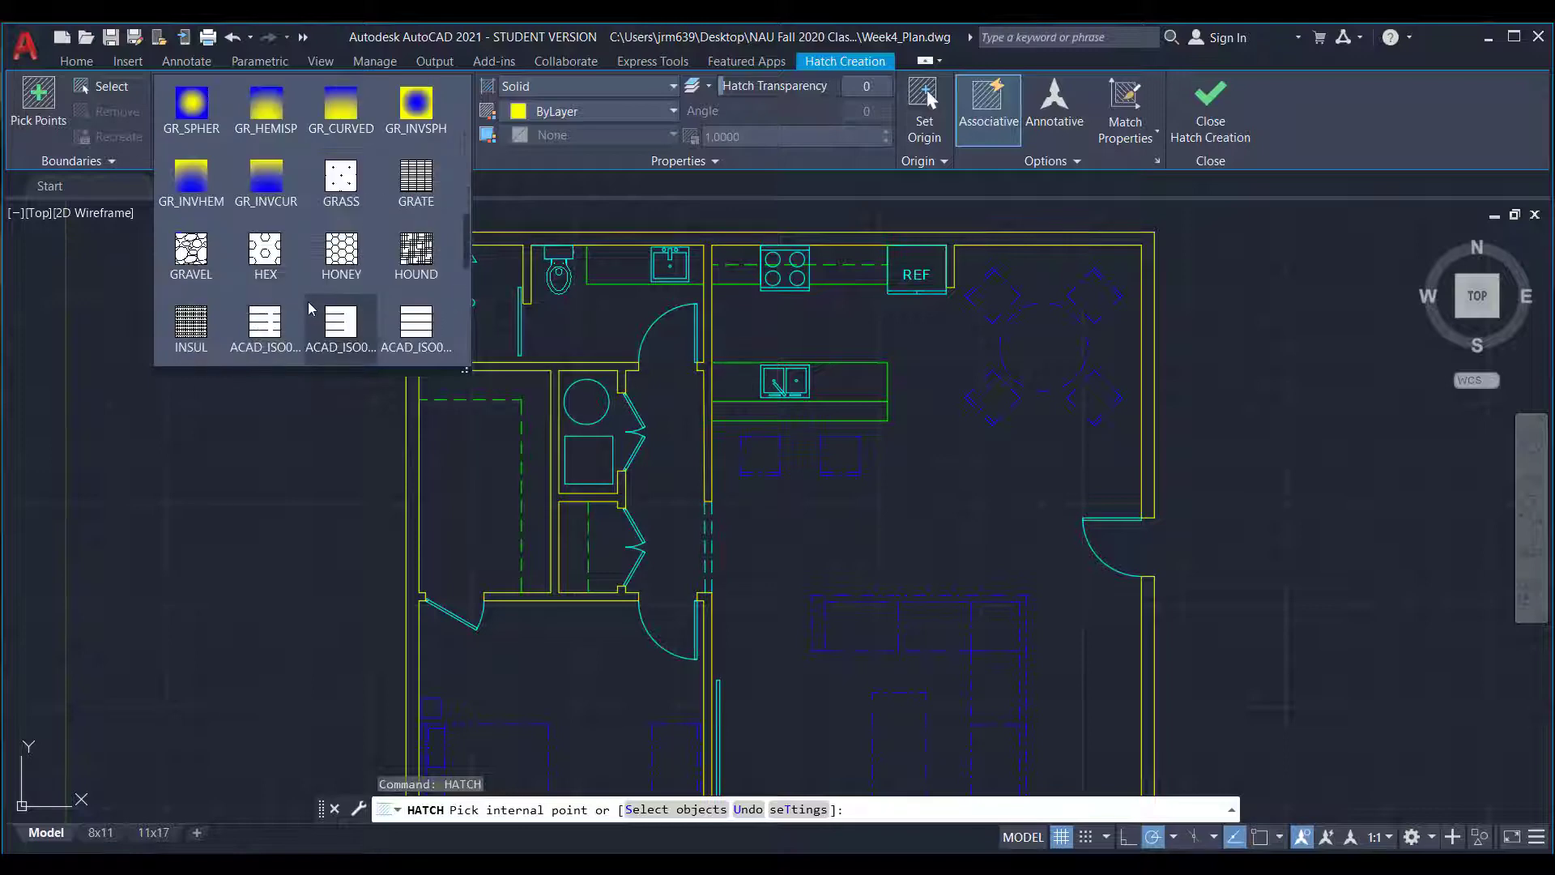
scroll(296, 277, down, 4)
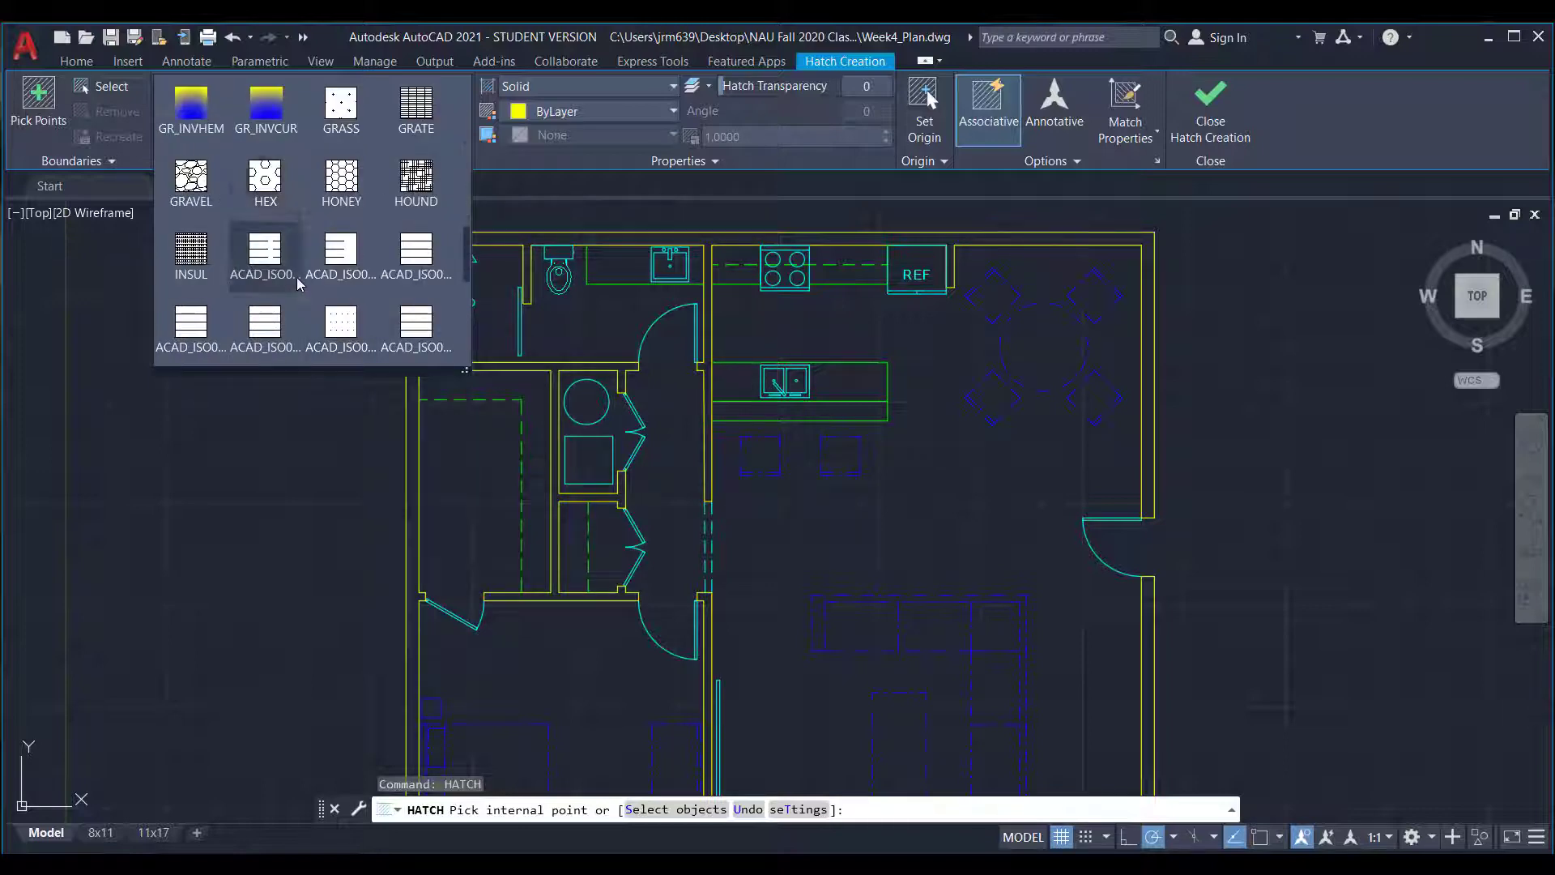
scroll(296, 277, up, 6)
scroll(297, 277, up, 8)
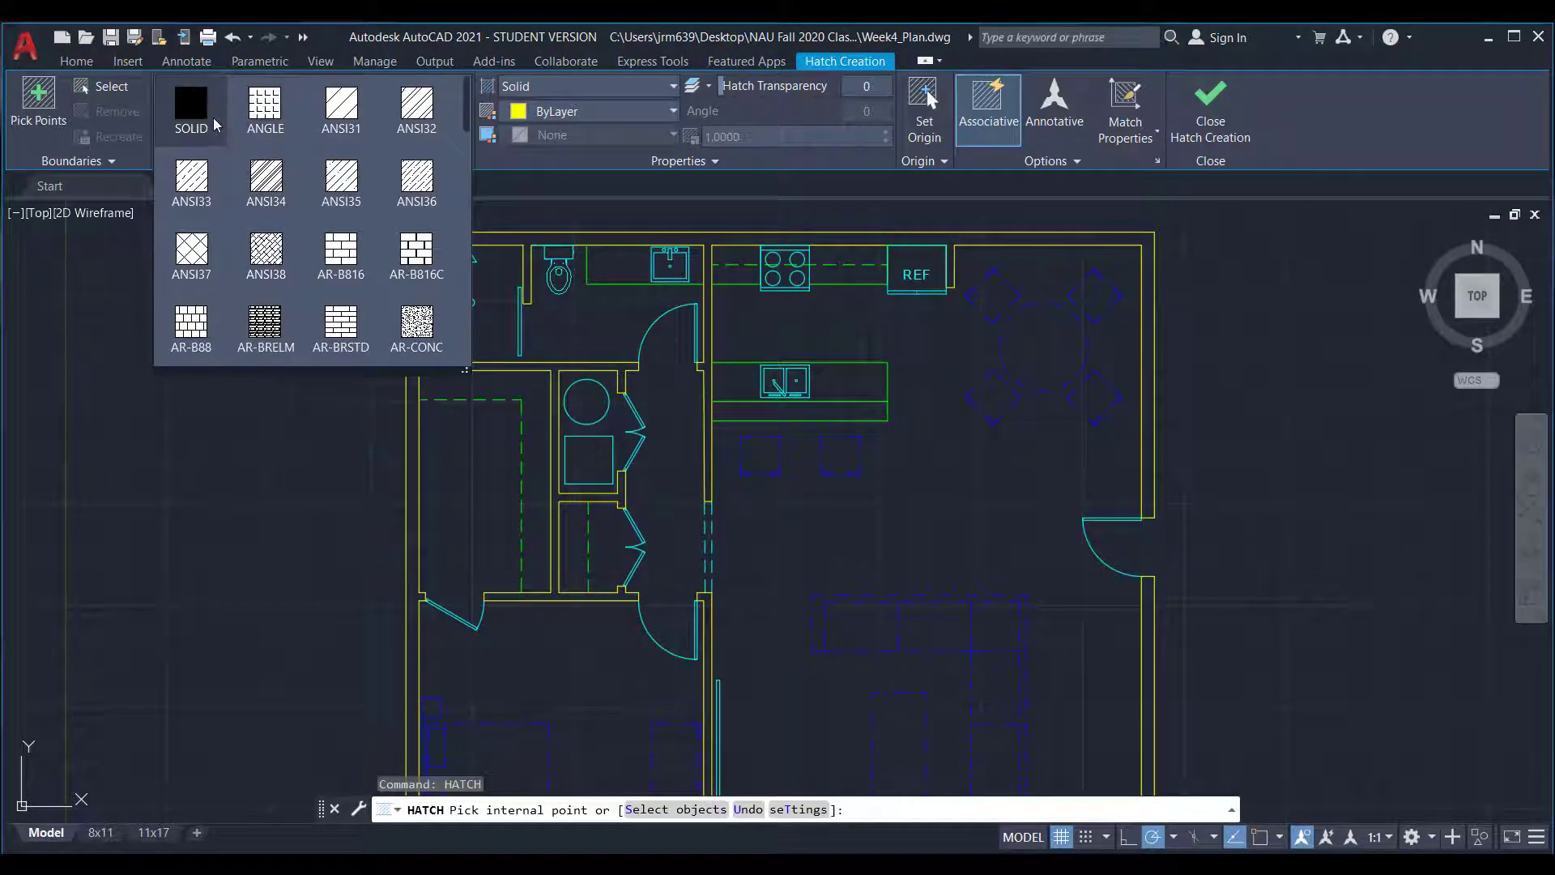
click(196, 95)
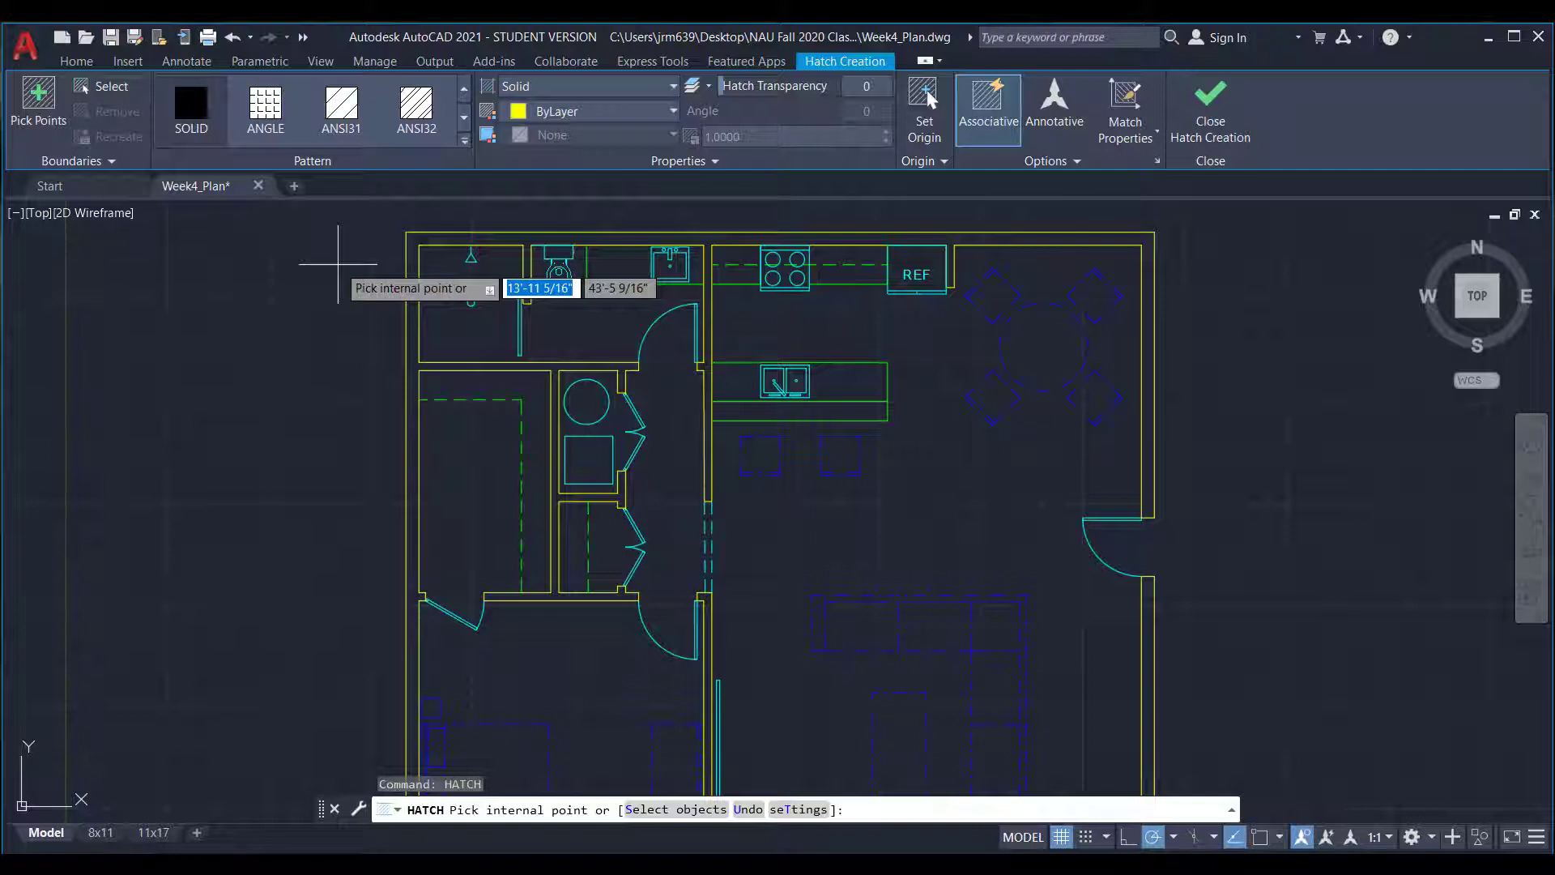
- Apply the solid hatch inside the connected wall outline, picking a point at the plan's upper-right exterior corner, and finish the hatch
scroll(338, 263, down, 3)
mouse_move(338, 263)
middle_down()
mouse_move(392, 295)
mouse_move(527, 320)
middle_up()
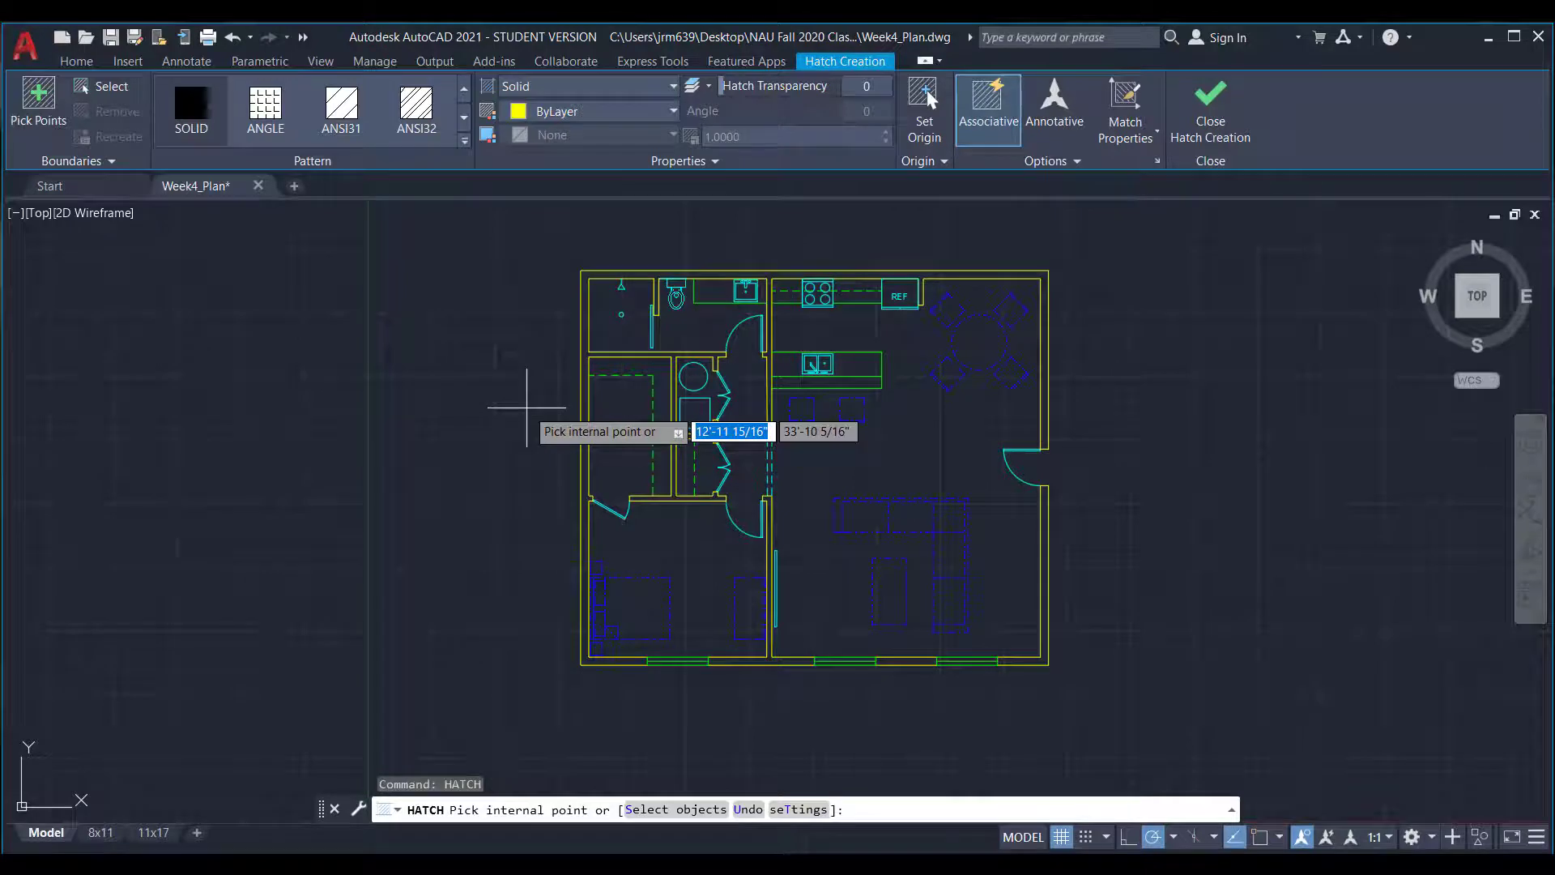
scroll(518, 356, up, 3)
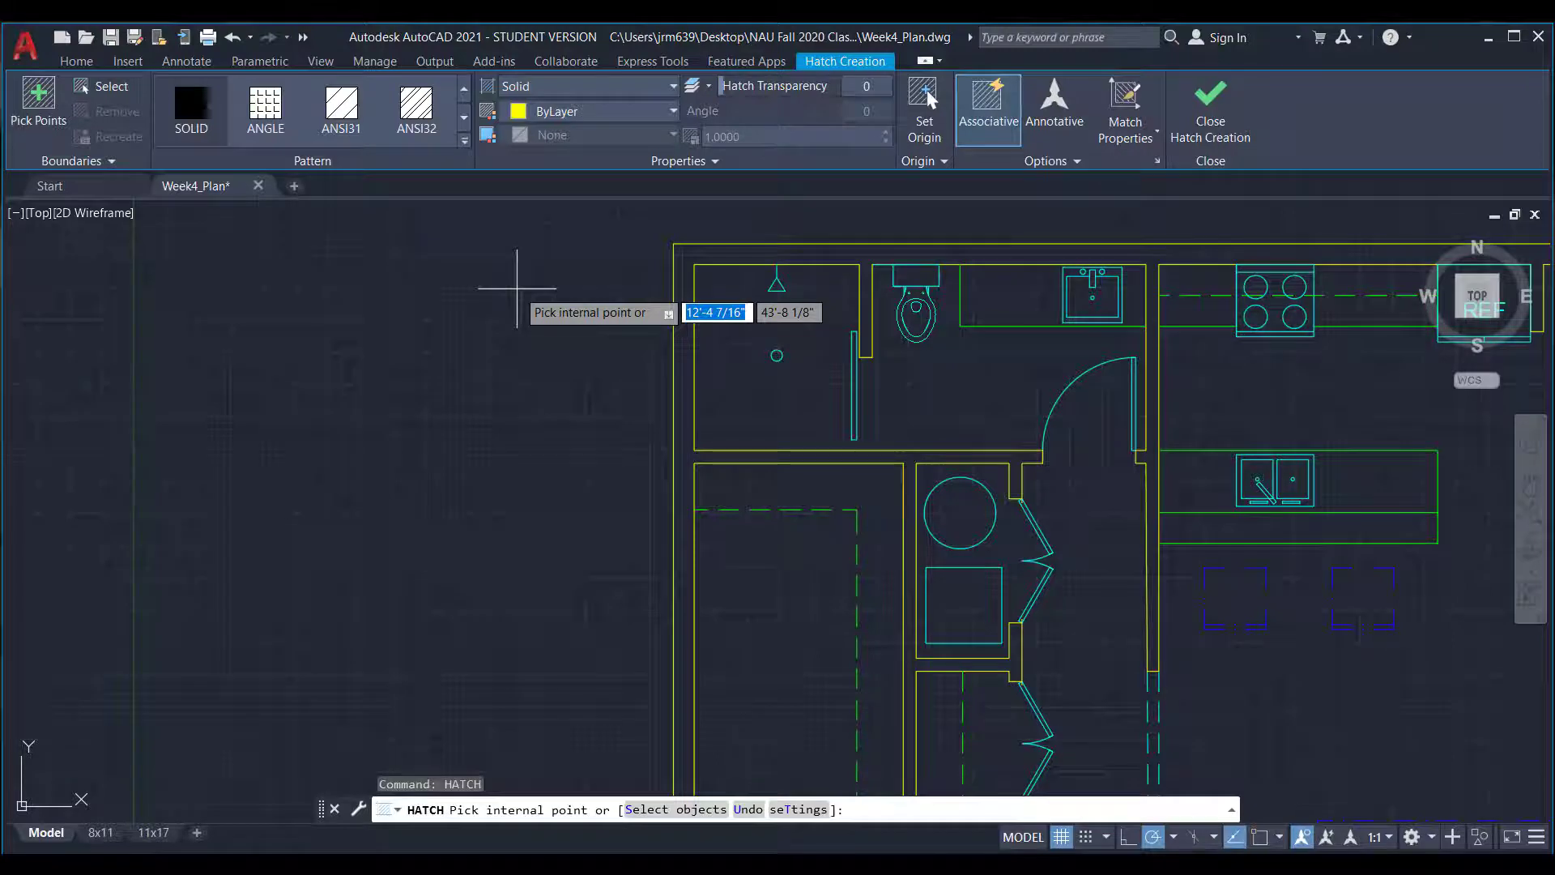
scroll(517, 287, down, 4)
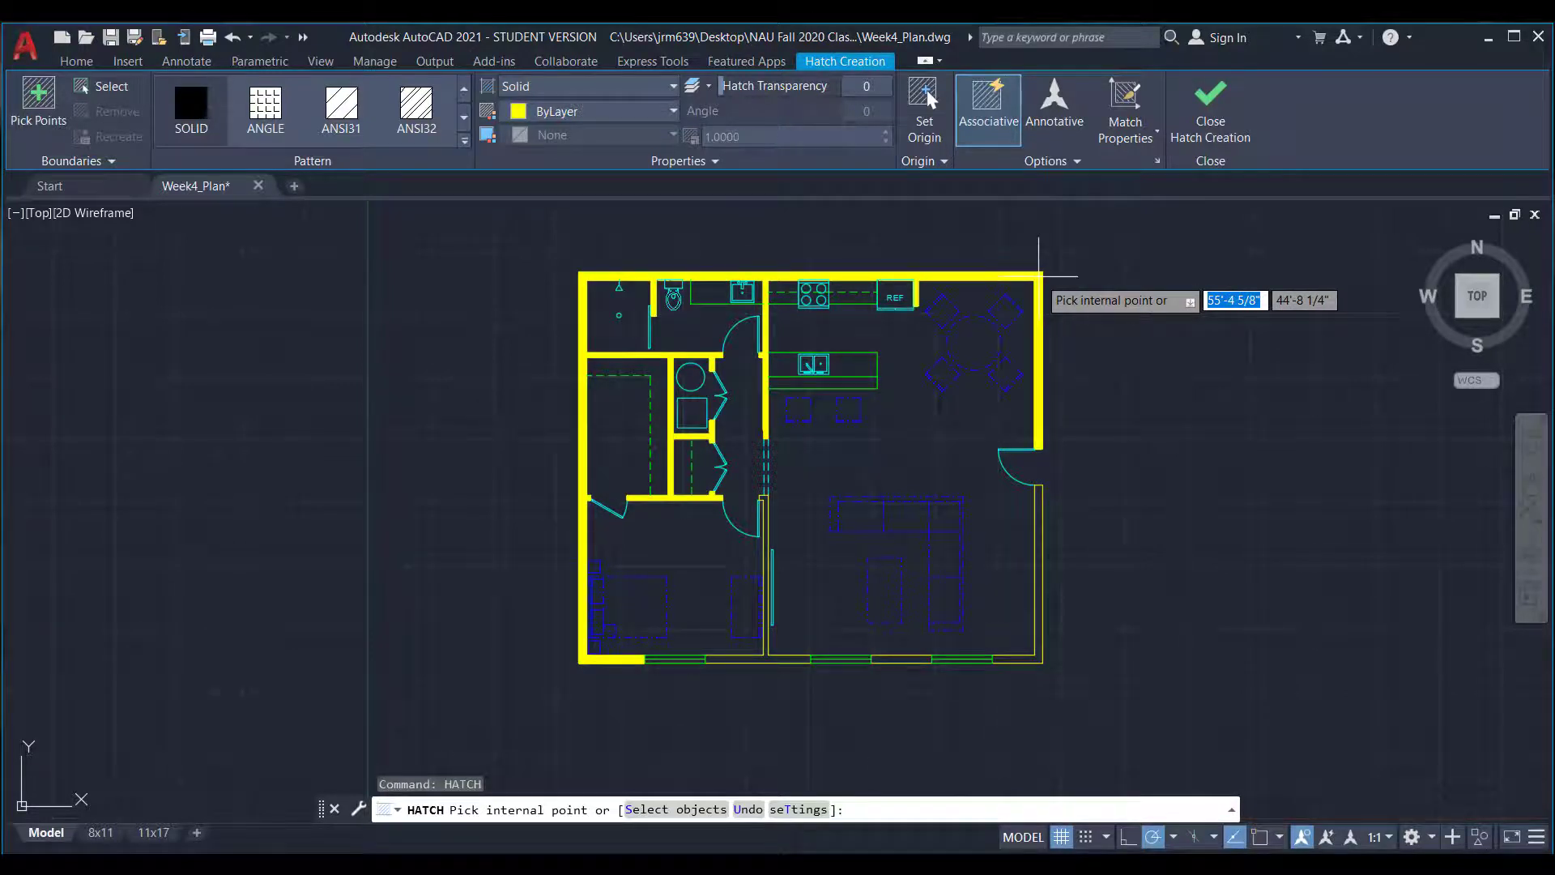
click(1039, 275)
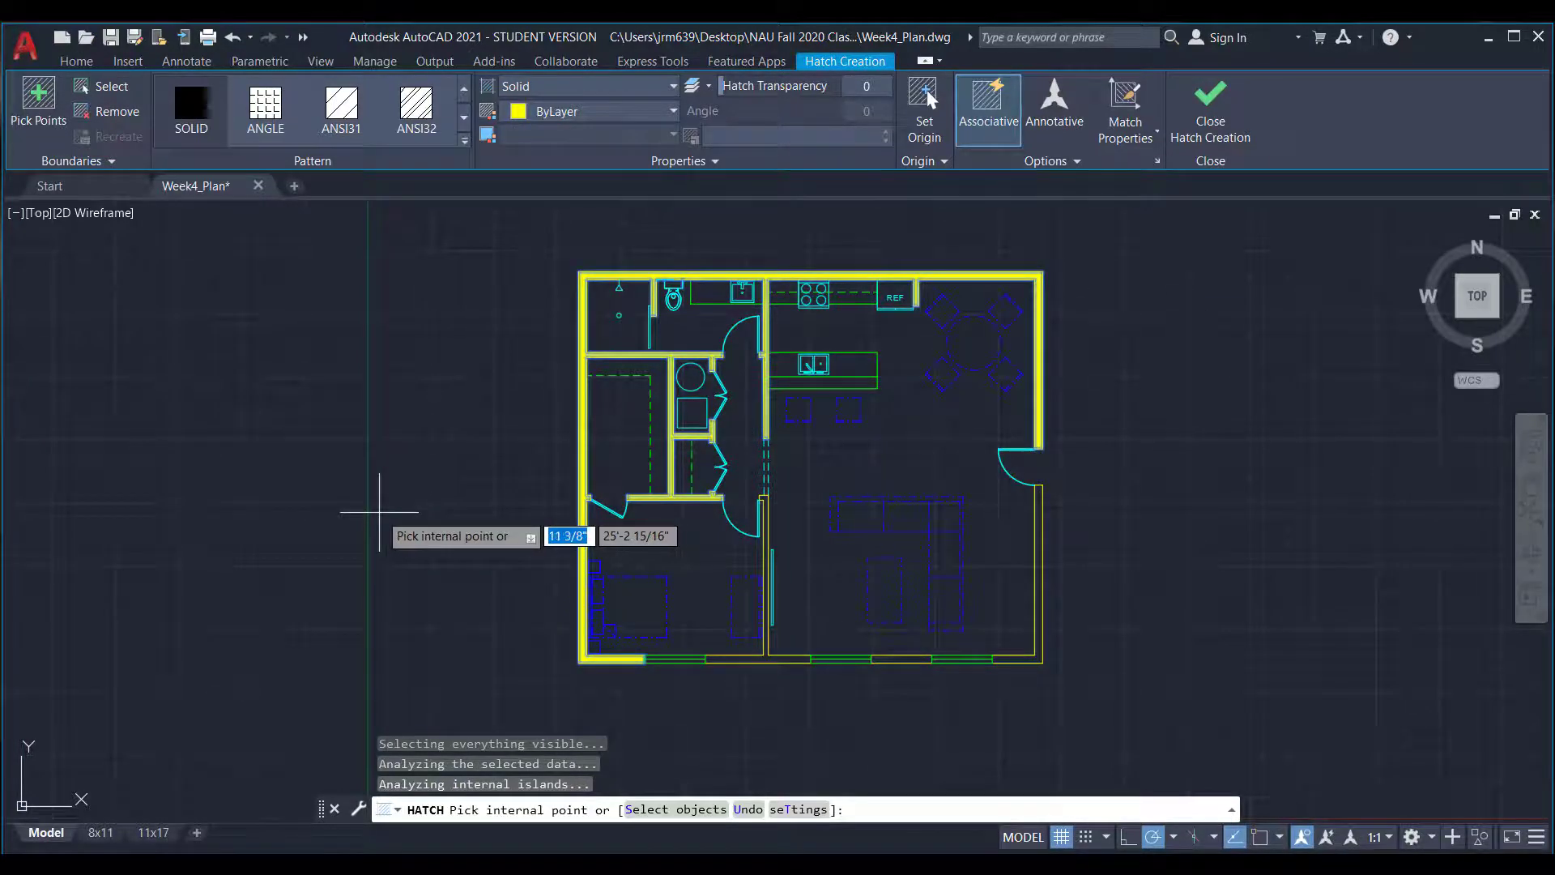
key(Return)
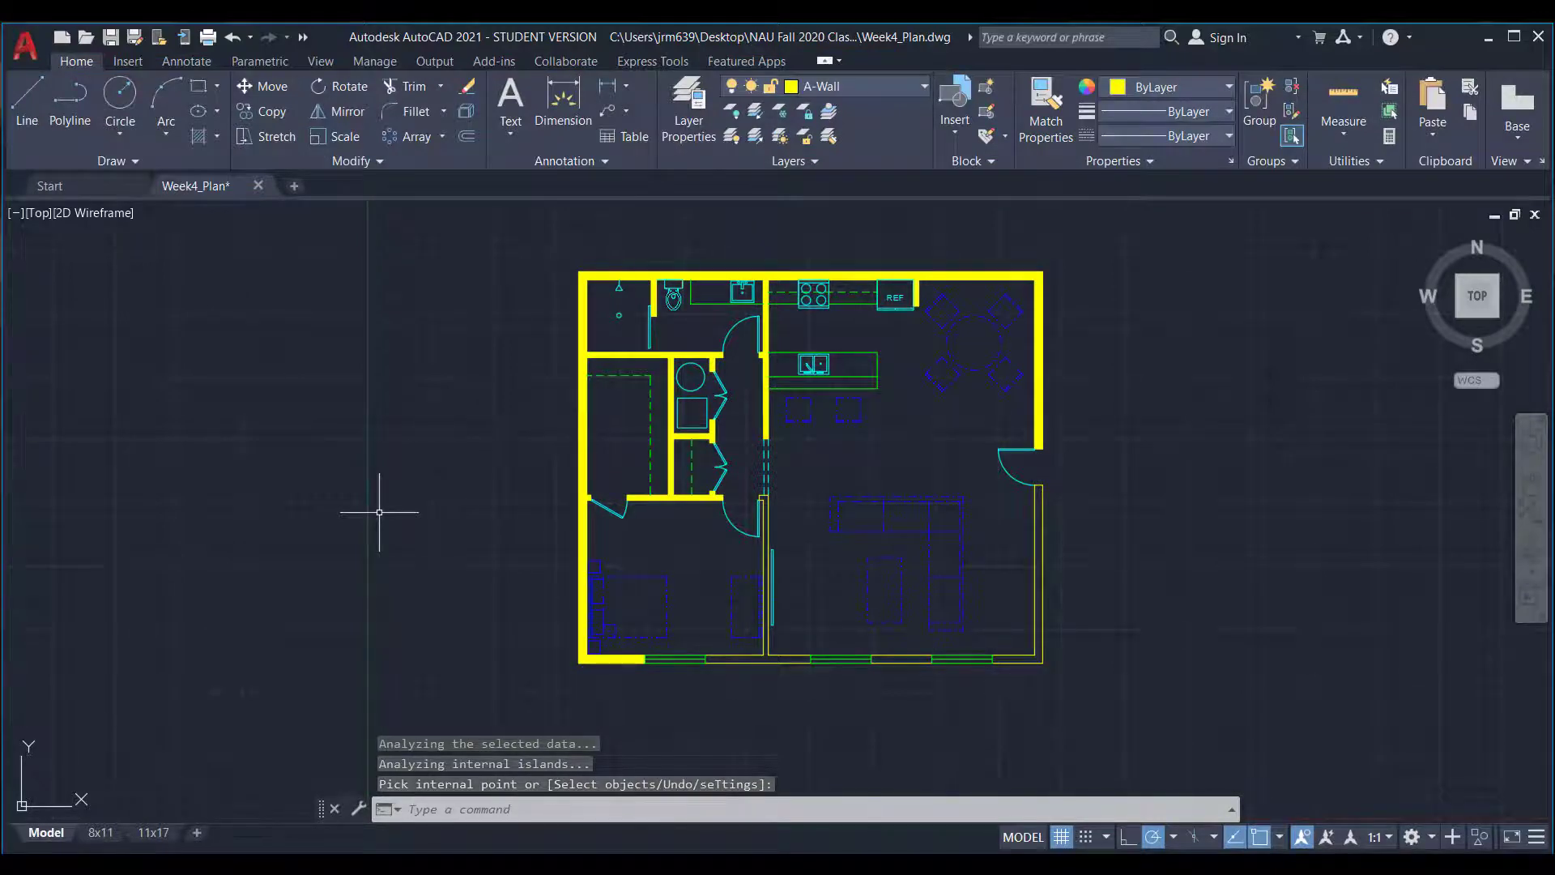
- Apply the SOLID hatch to the remaining wall segments along the lower exterior wall, the bedroom partition and the right wall below the entry door
text(hatch)
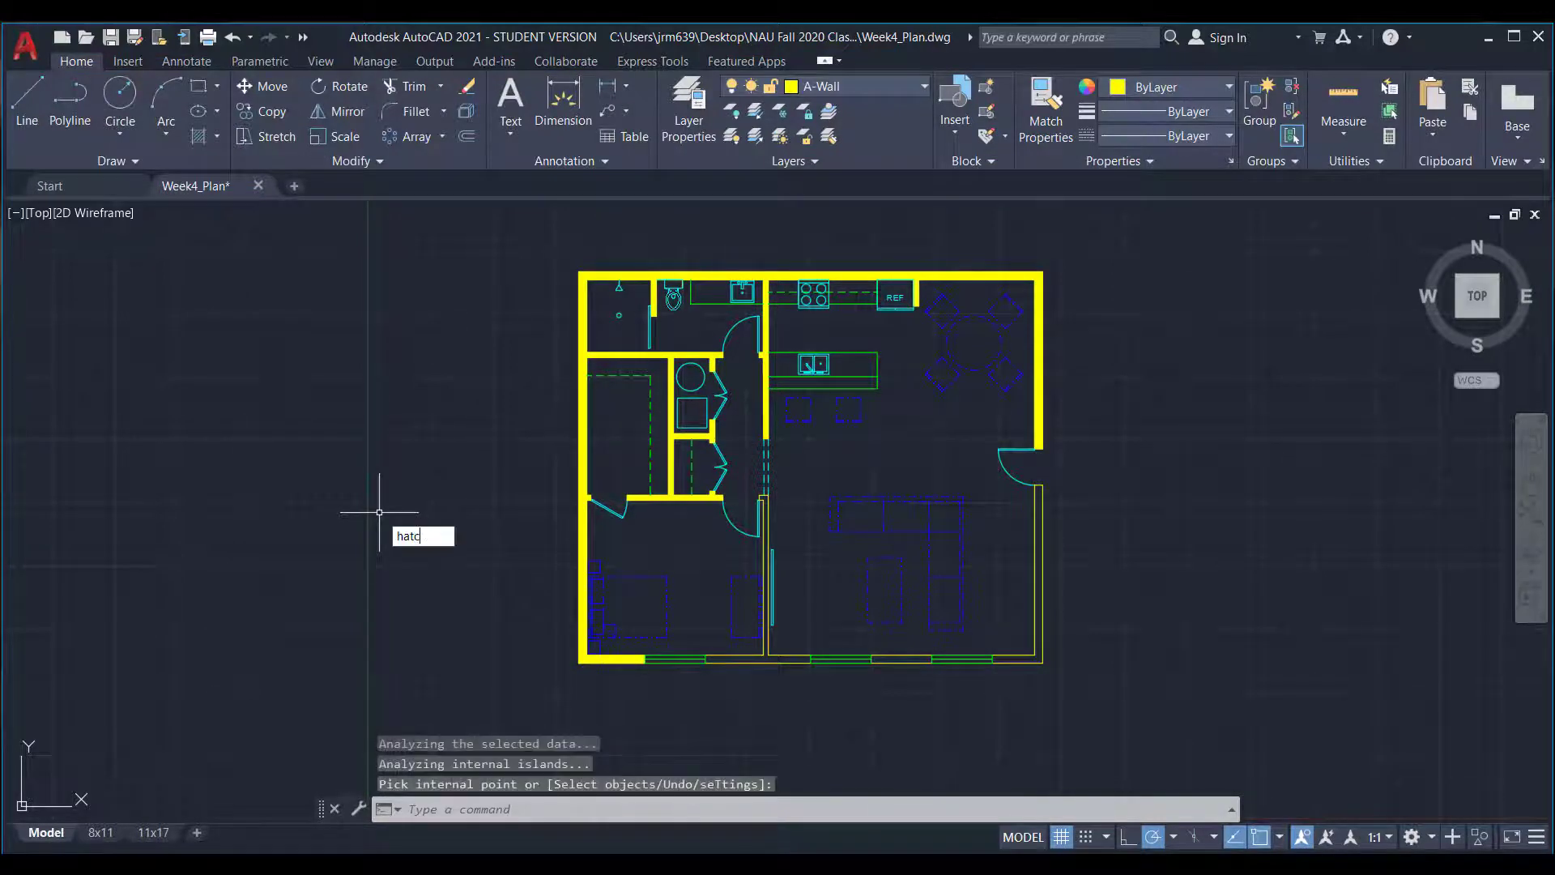
key(Return)
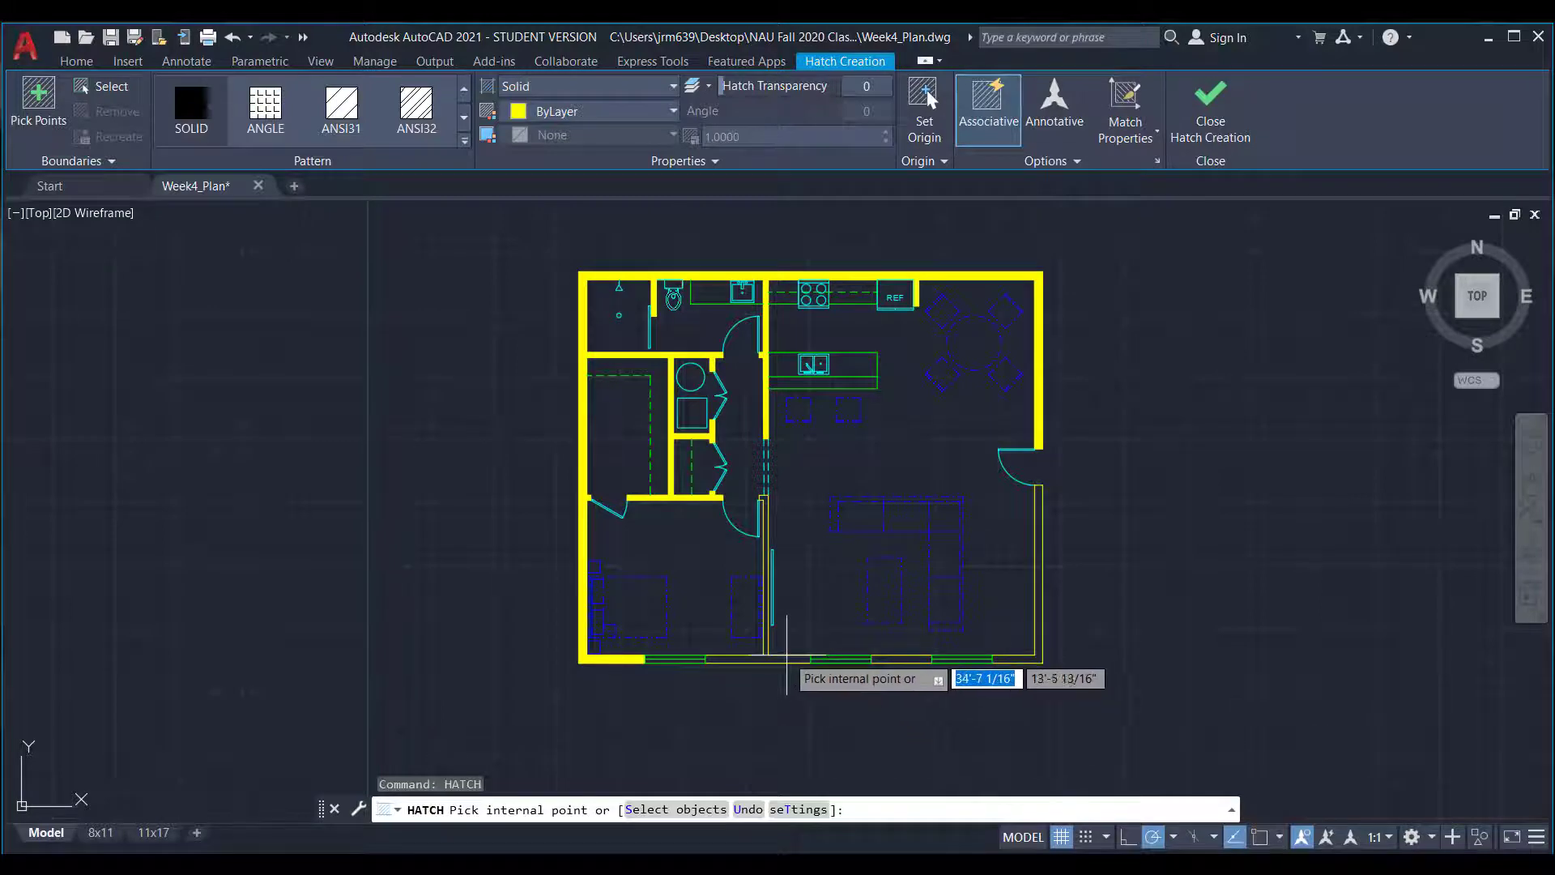
click(788, 657)
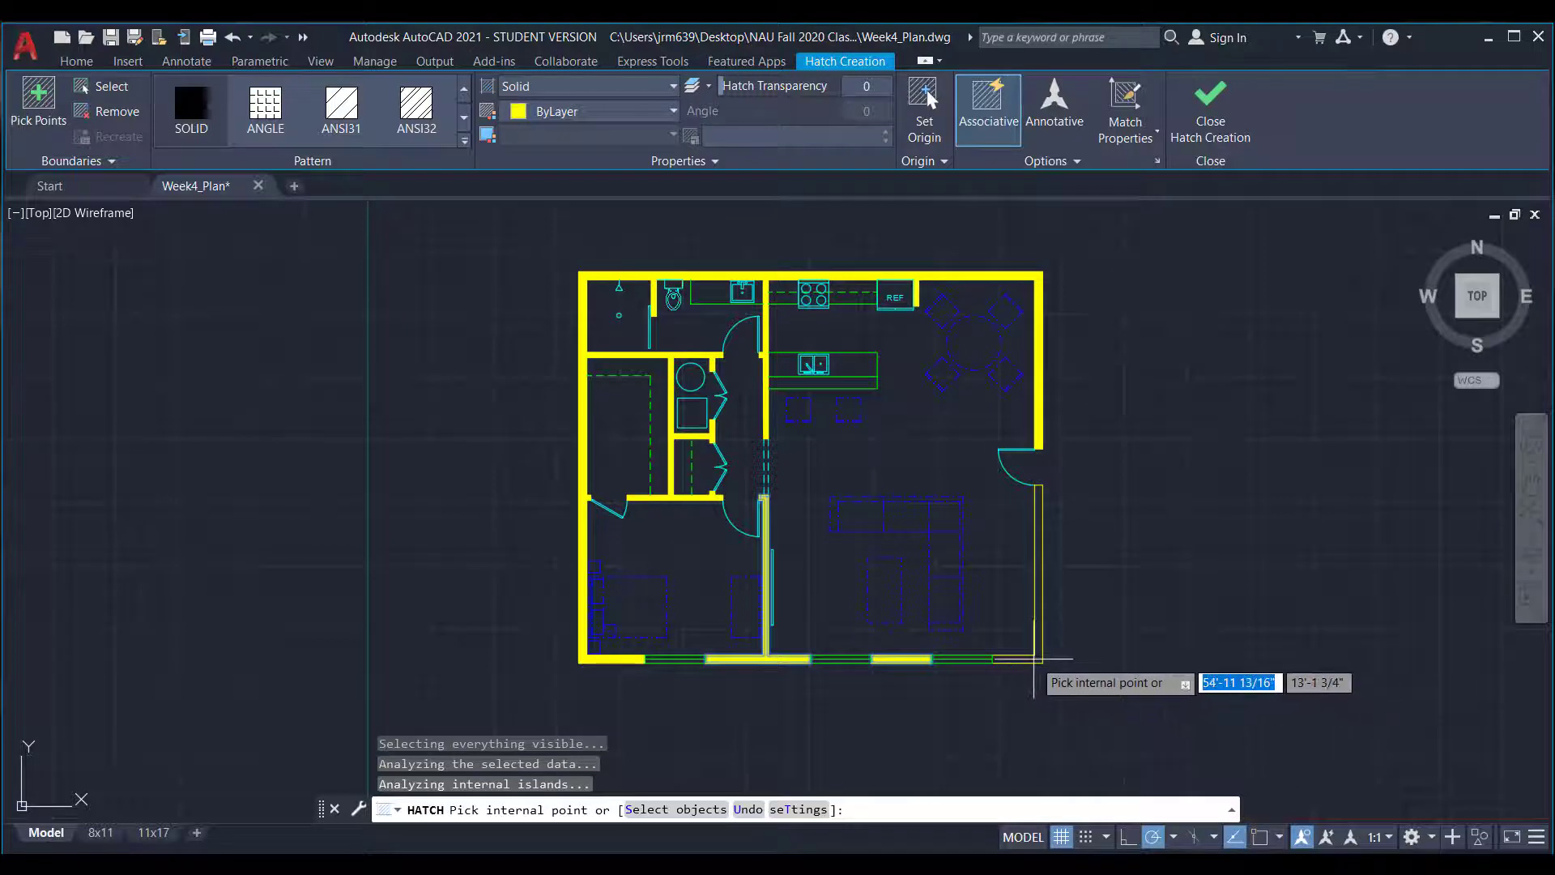
click(1038, 656)
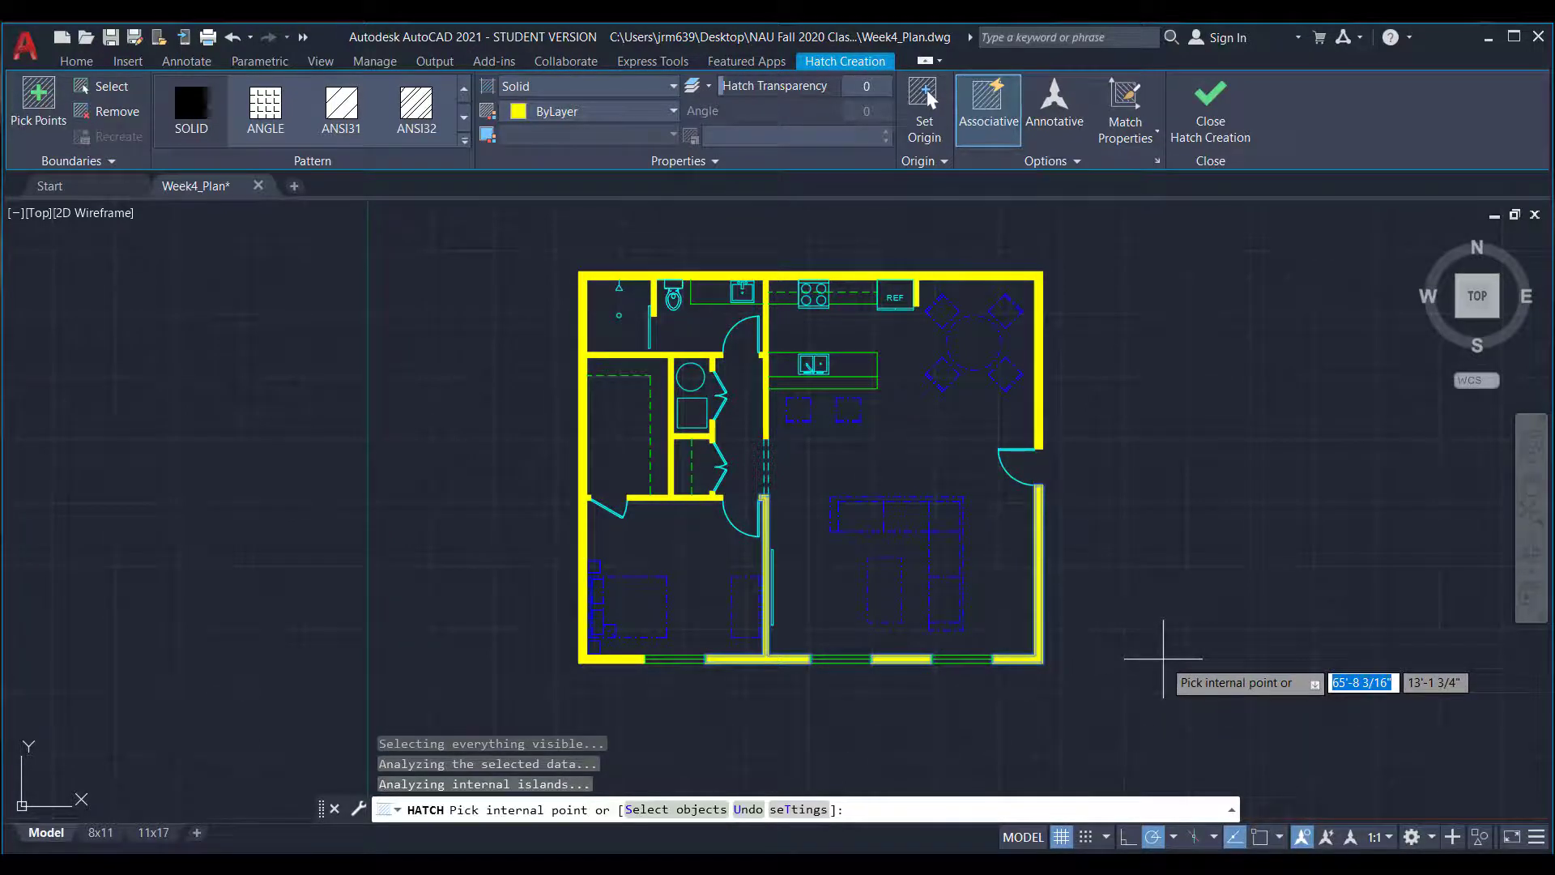
key(Return)
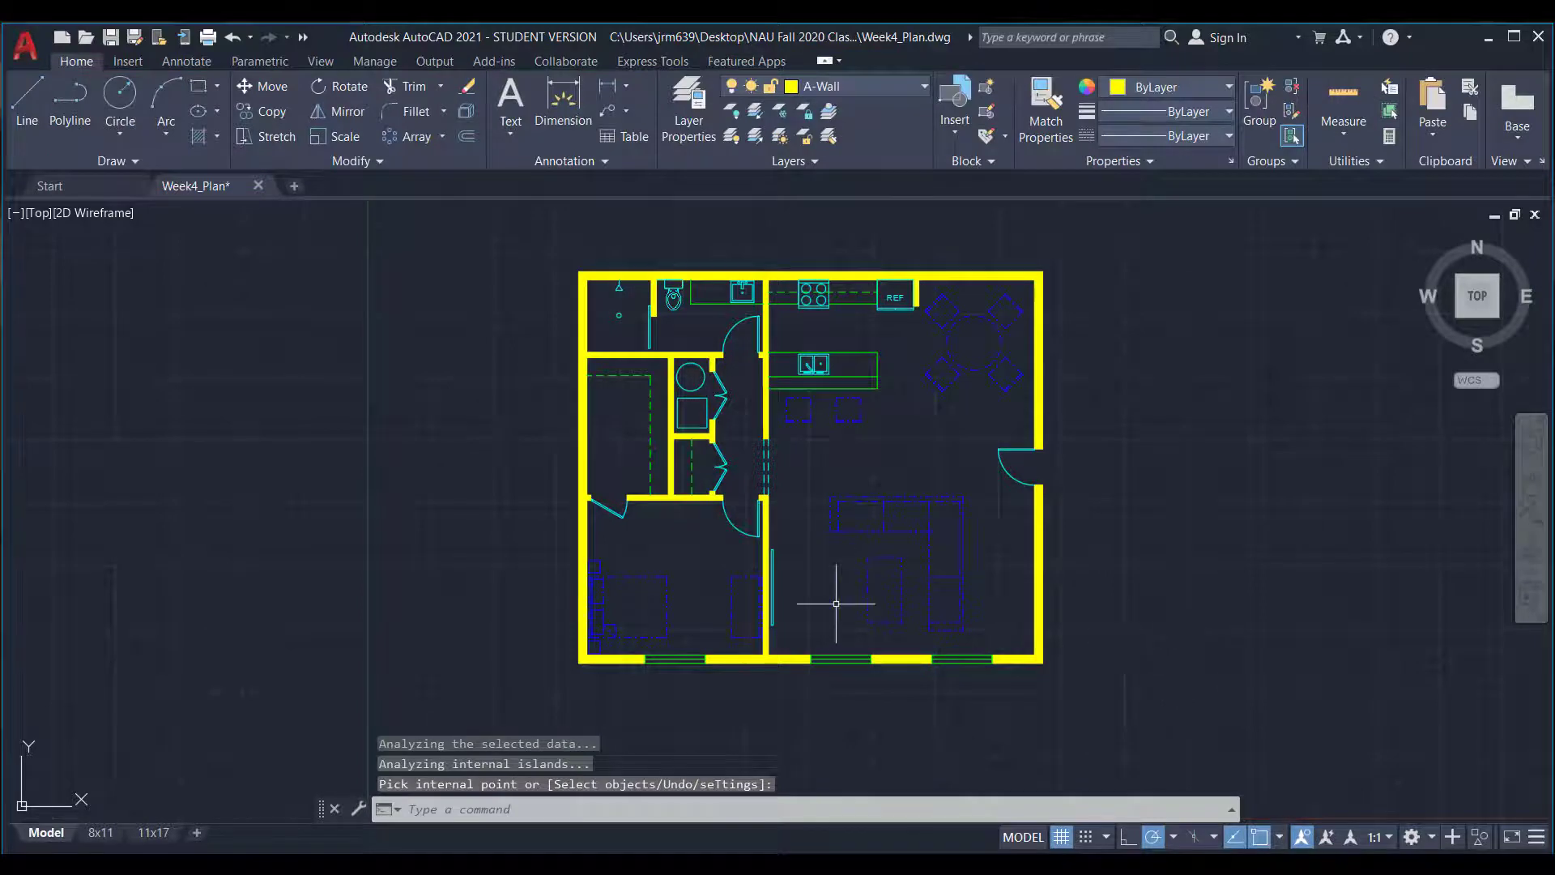
key(Escape)
- Select the newly applied wall hatch along the lower exterior wall to examine its extent and properties, and clear the selection
scroll(802, 666, up, 4)
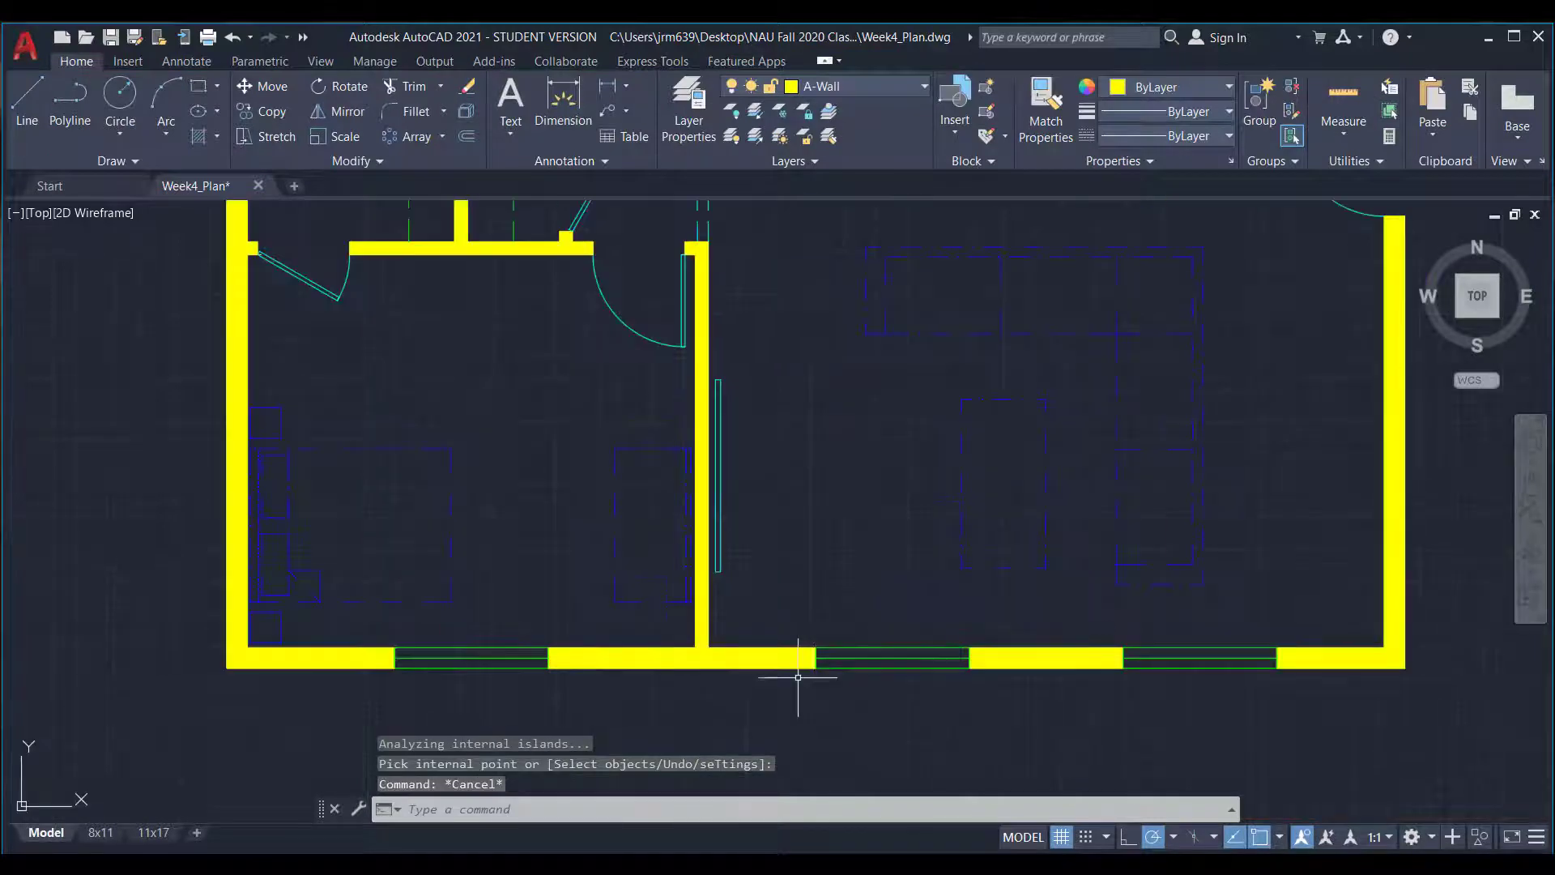
click(1048, 669)
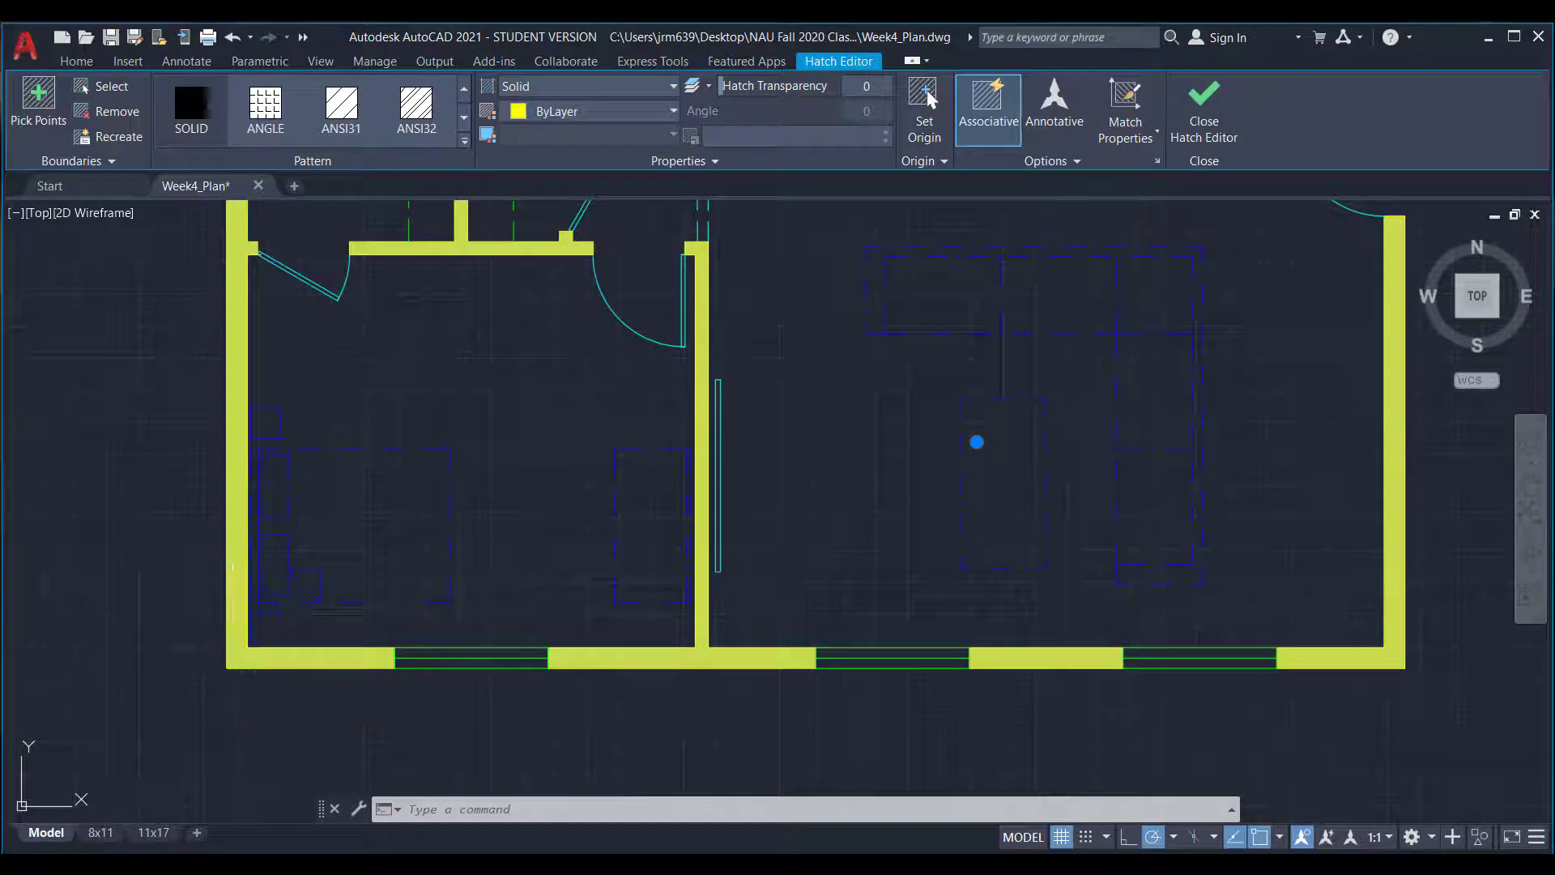
click(199, 557)
key(Escape)
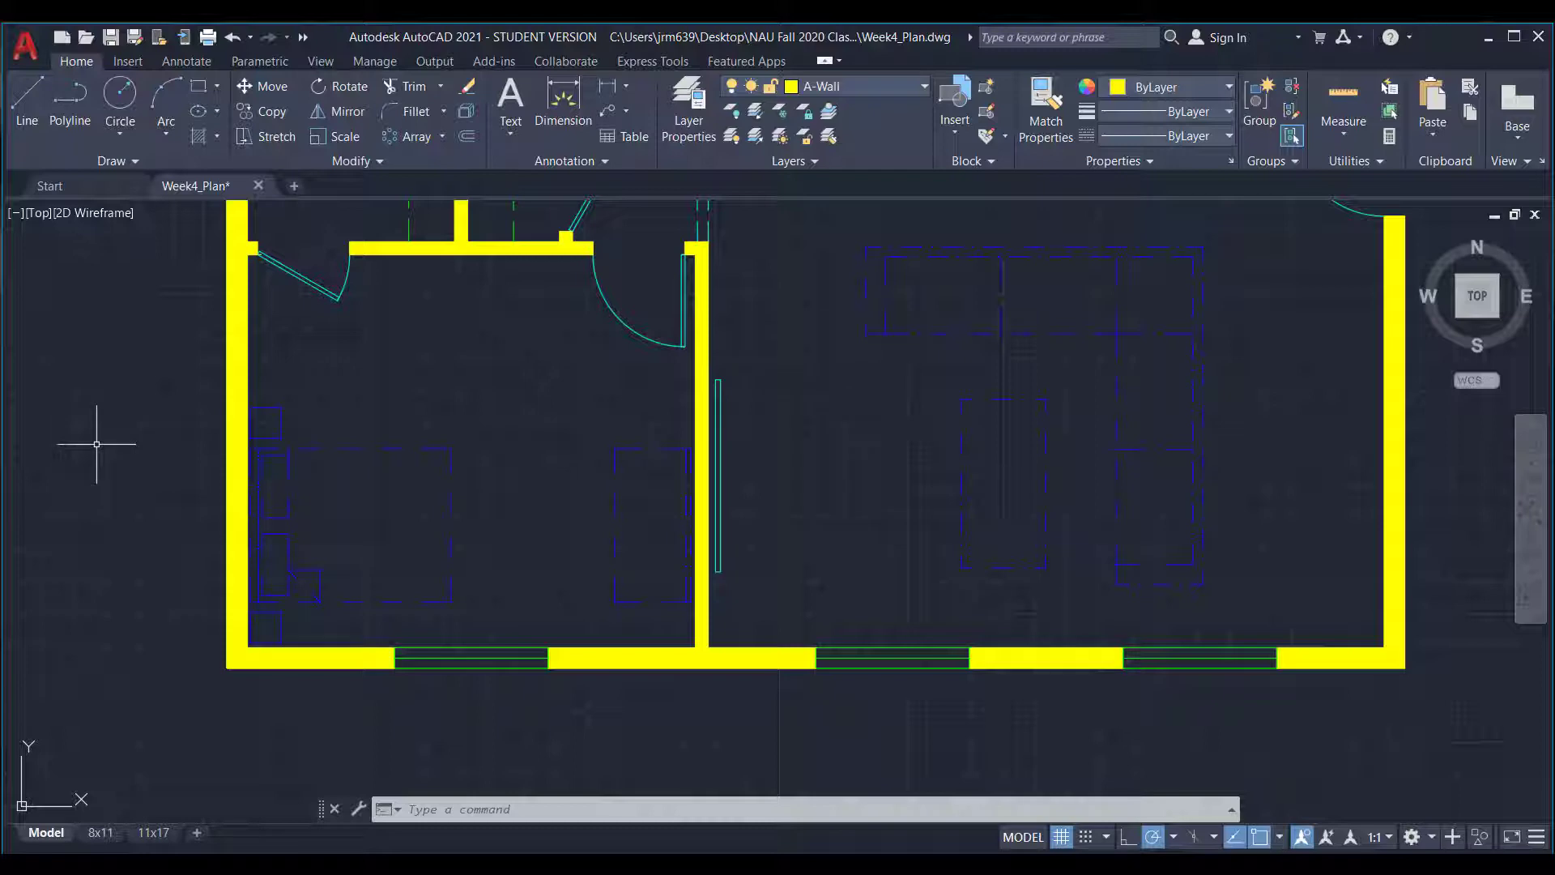
- Turn off polar tracking
scroll(97, 444, down, 5)
middle_drag(103, 426, 407, 583)
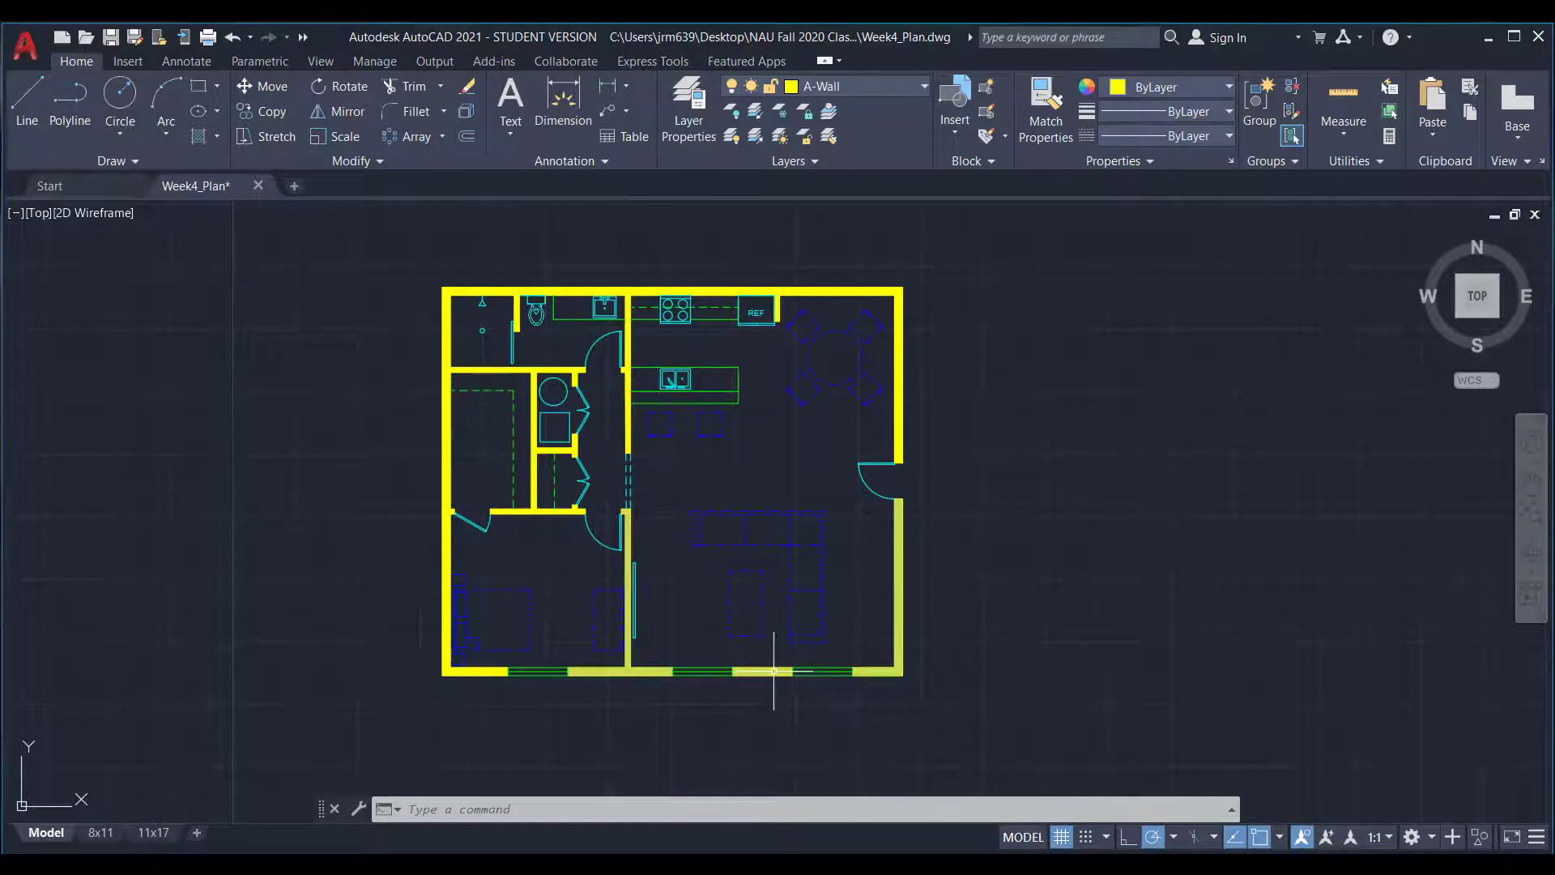
scroll(630, 688, up, 2)
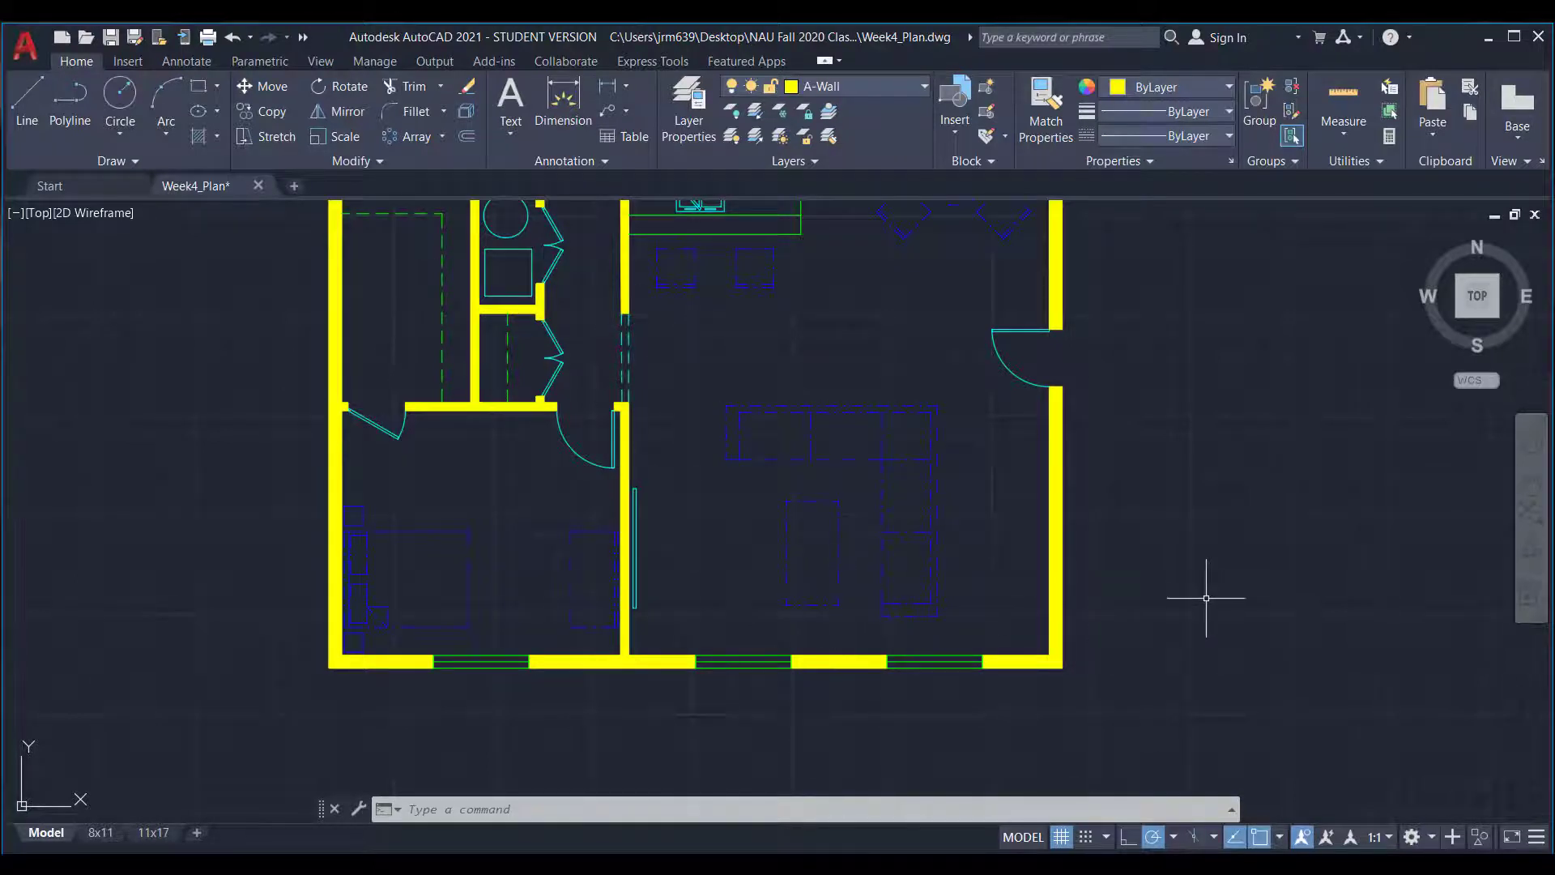
key(F10)
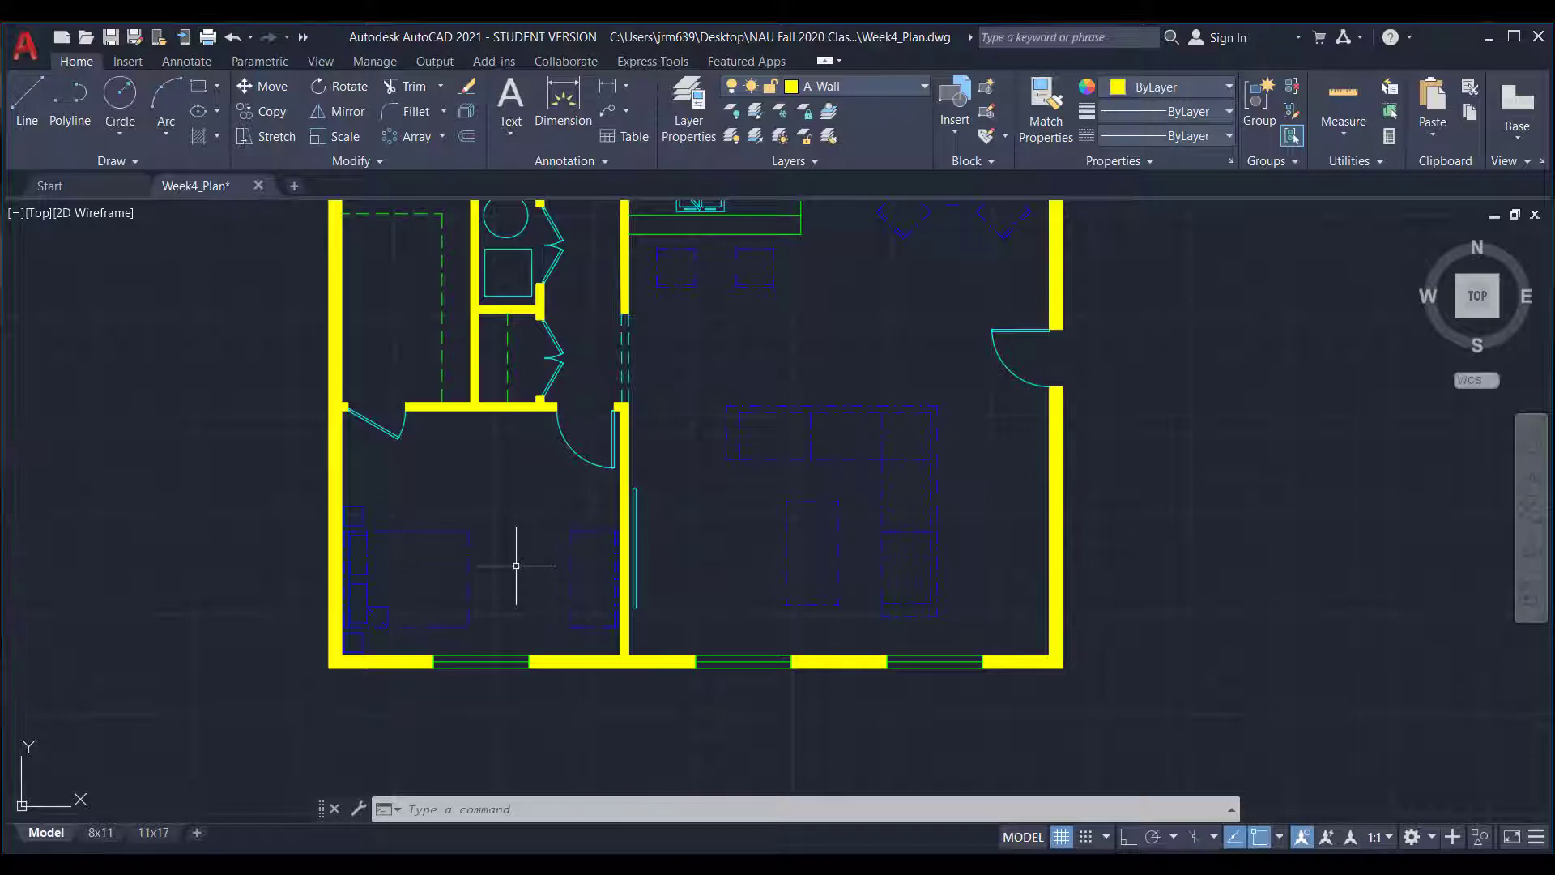
- Check which layer the kitchen counter's front edge beside the stove is on
scroll(548, 518, down, 3)
middle_drag(542, 482, 574, 624)
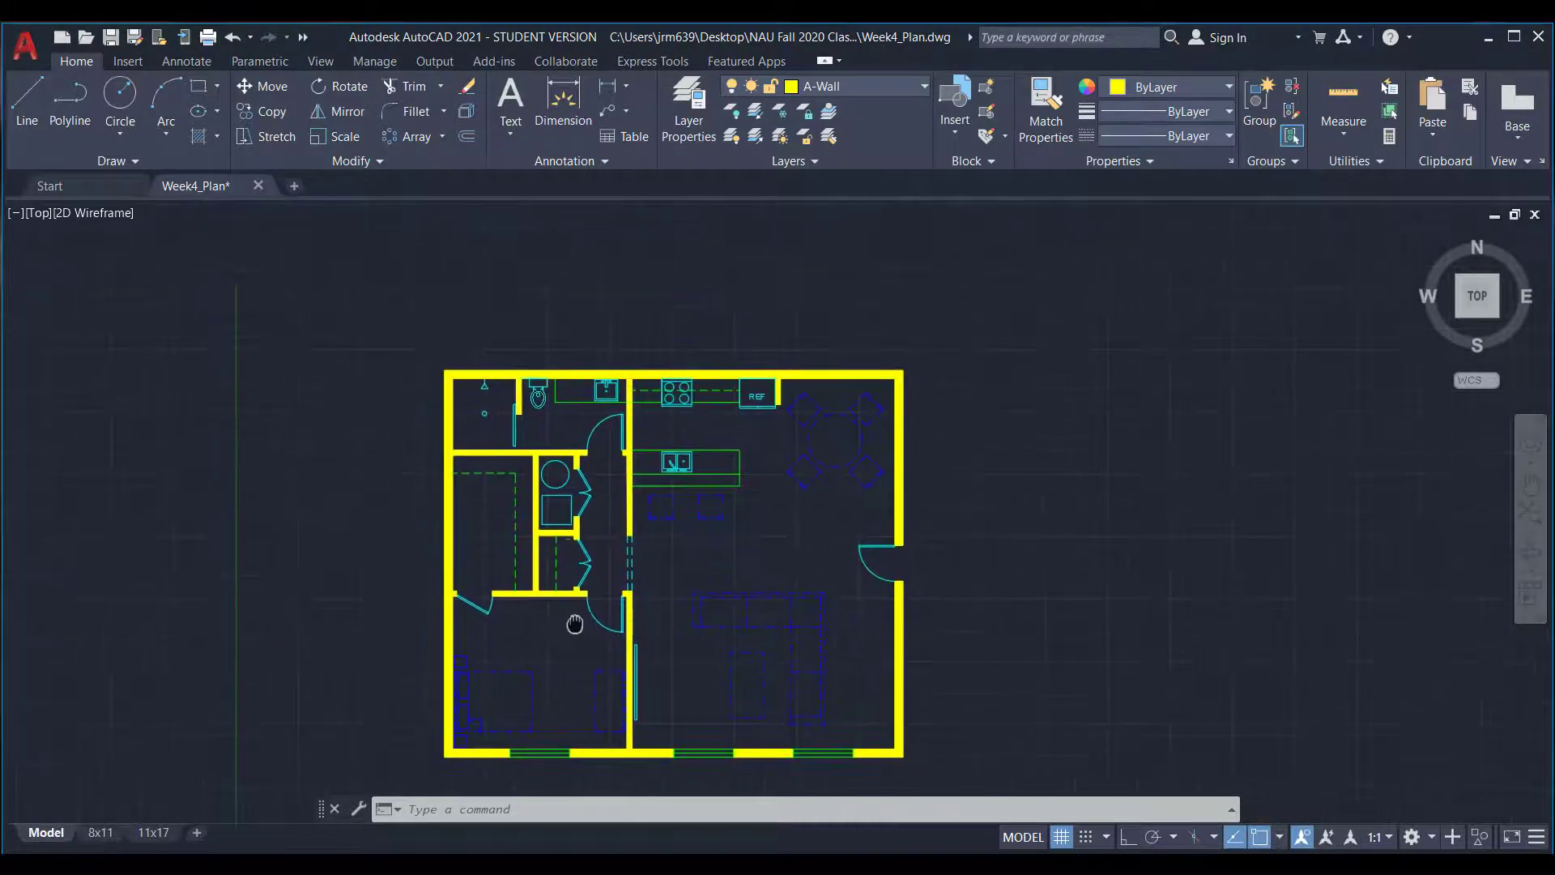
scroll(599, 425, up, 2)
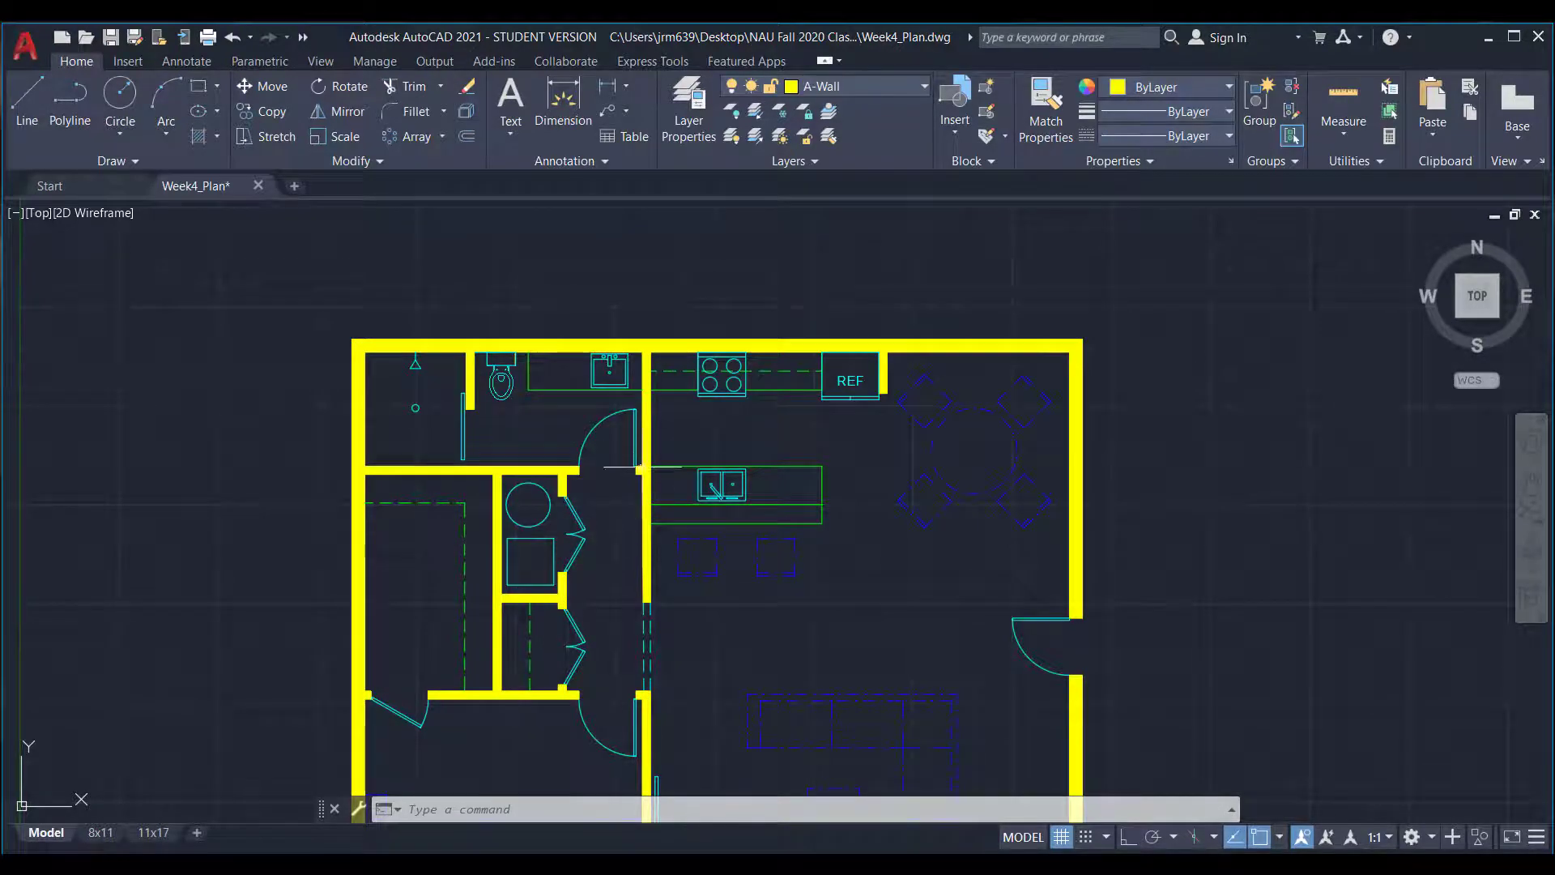
scroll(685, 391, up, 2)
middle_drag(675, 376, 645, 419)
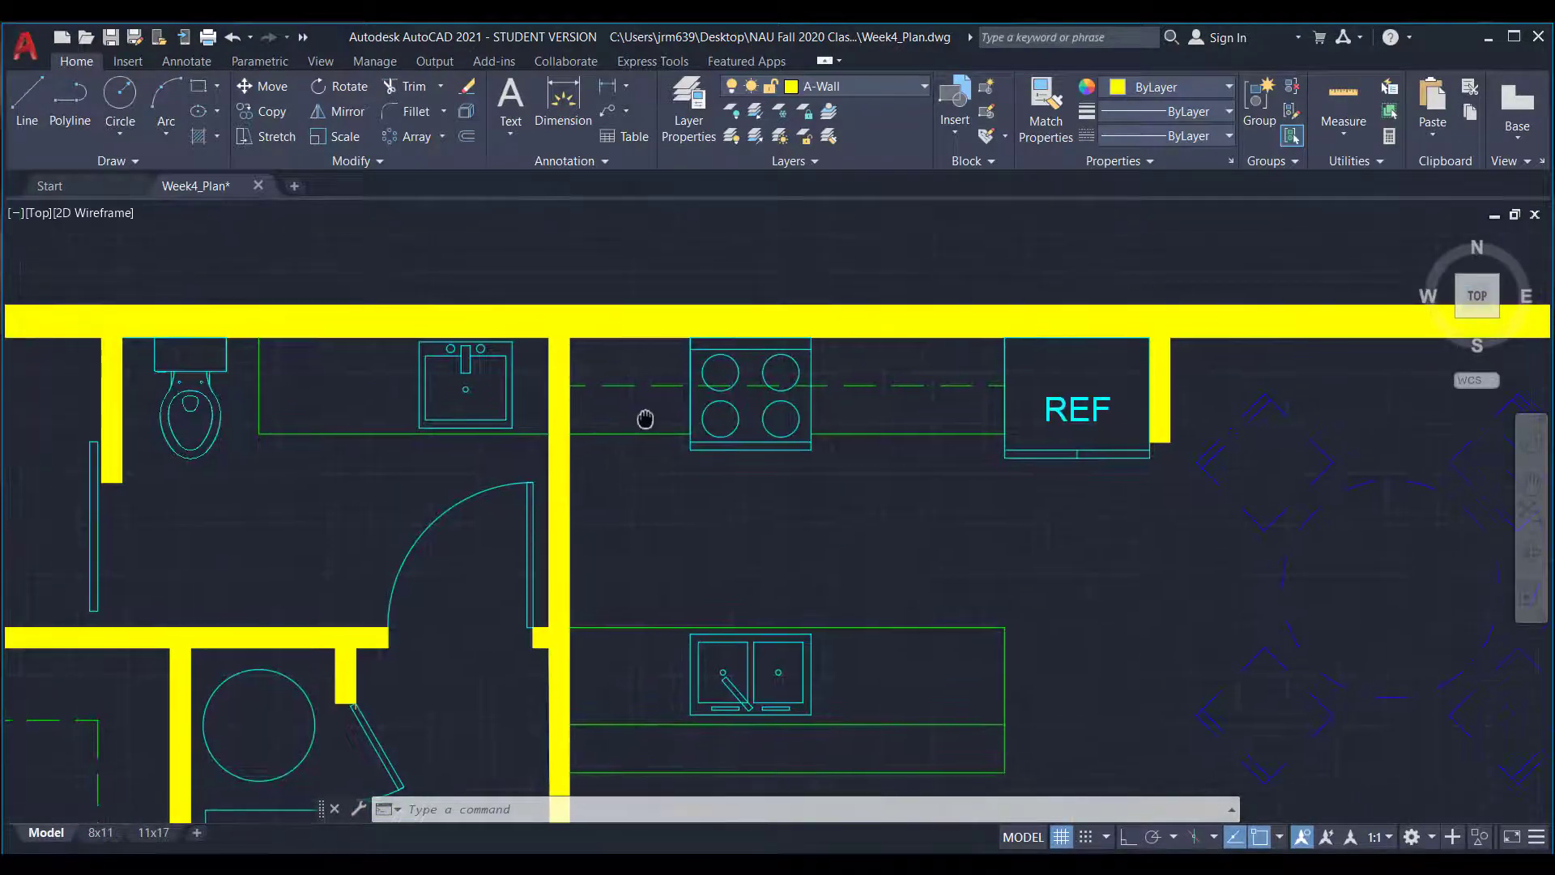
click(669, 434)
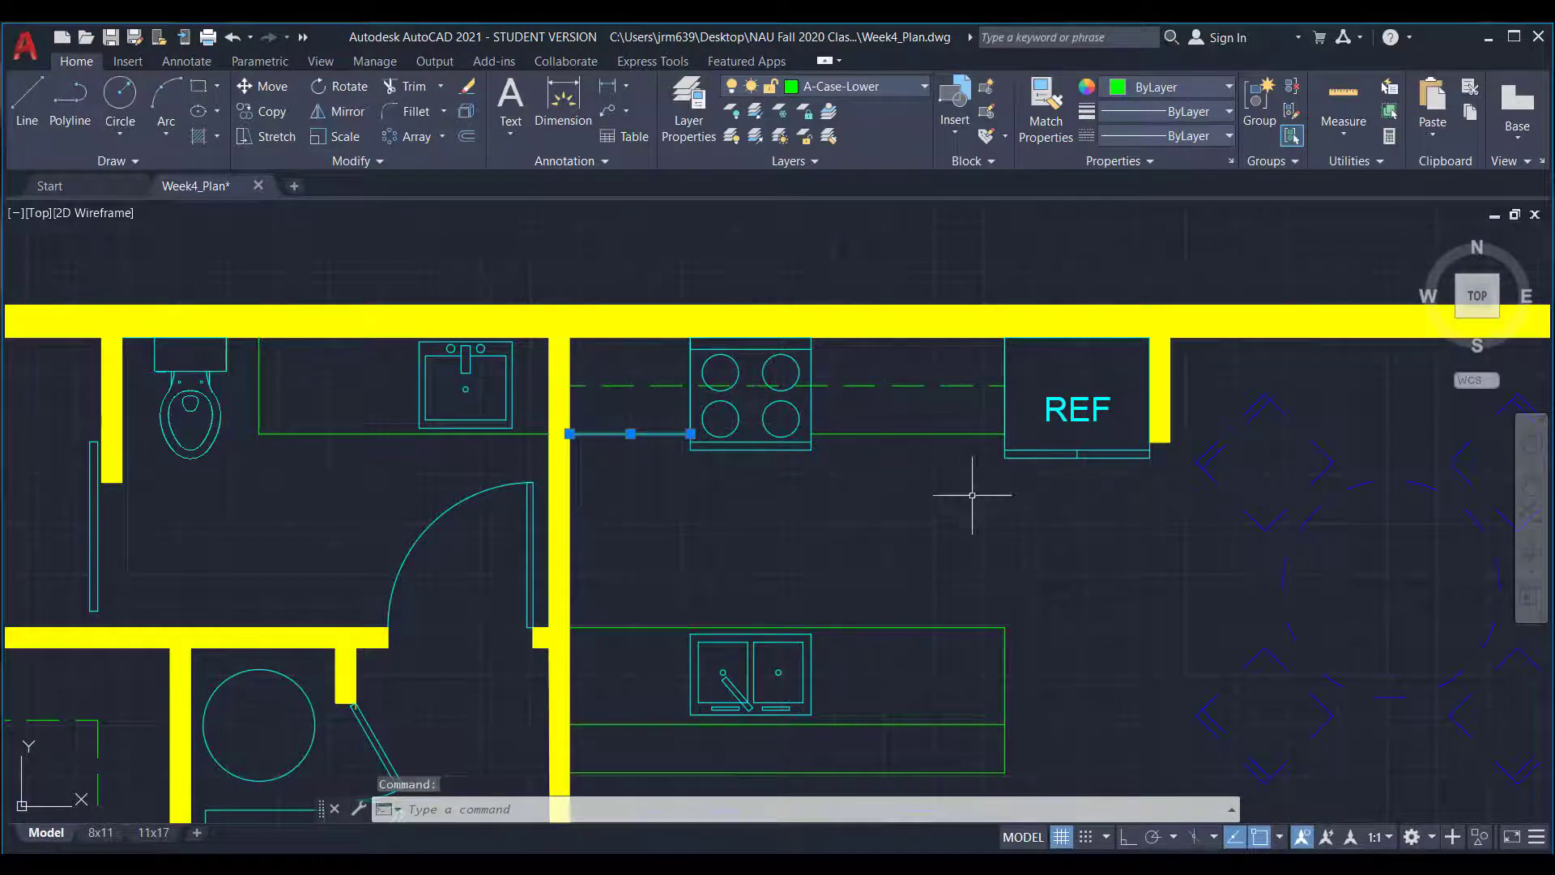
key(Escape)
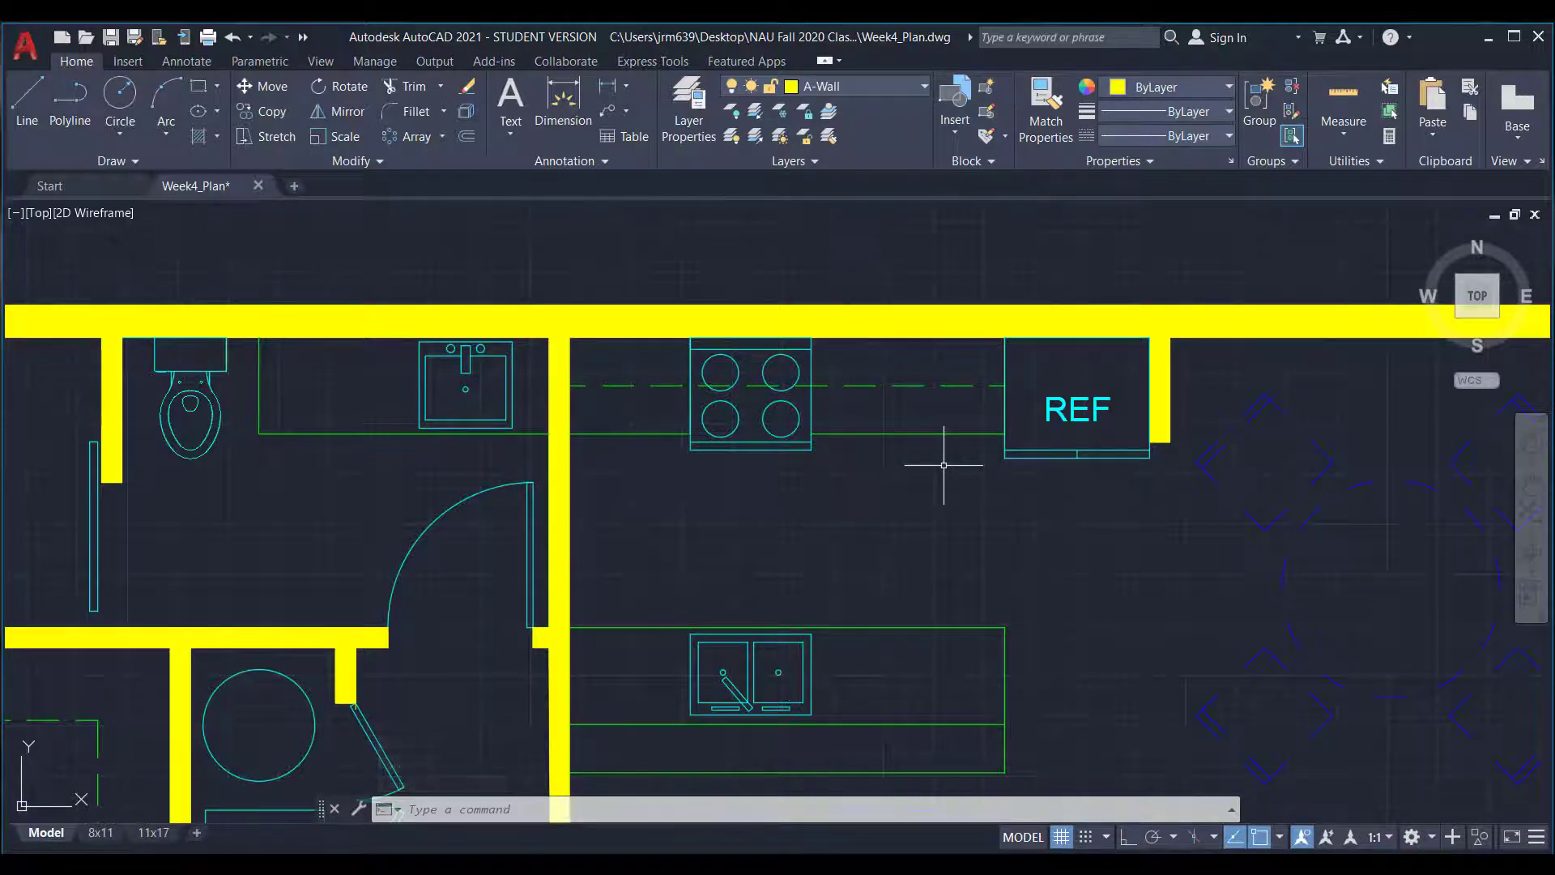
- Try erasing the two dashed lines across the hallway opening, and undo the change
scroll(944, 465, down, 4)
middle_drag(804, 516, 1085, 319)
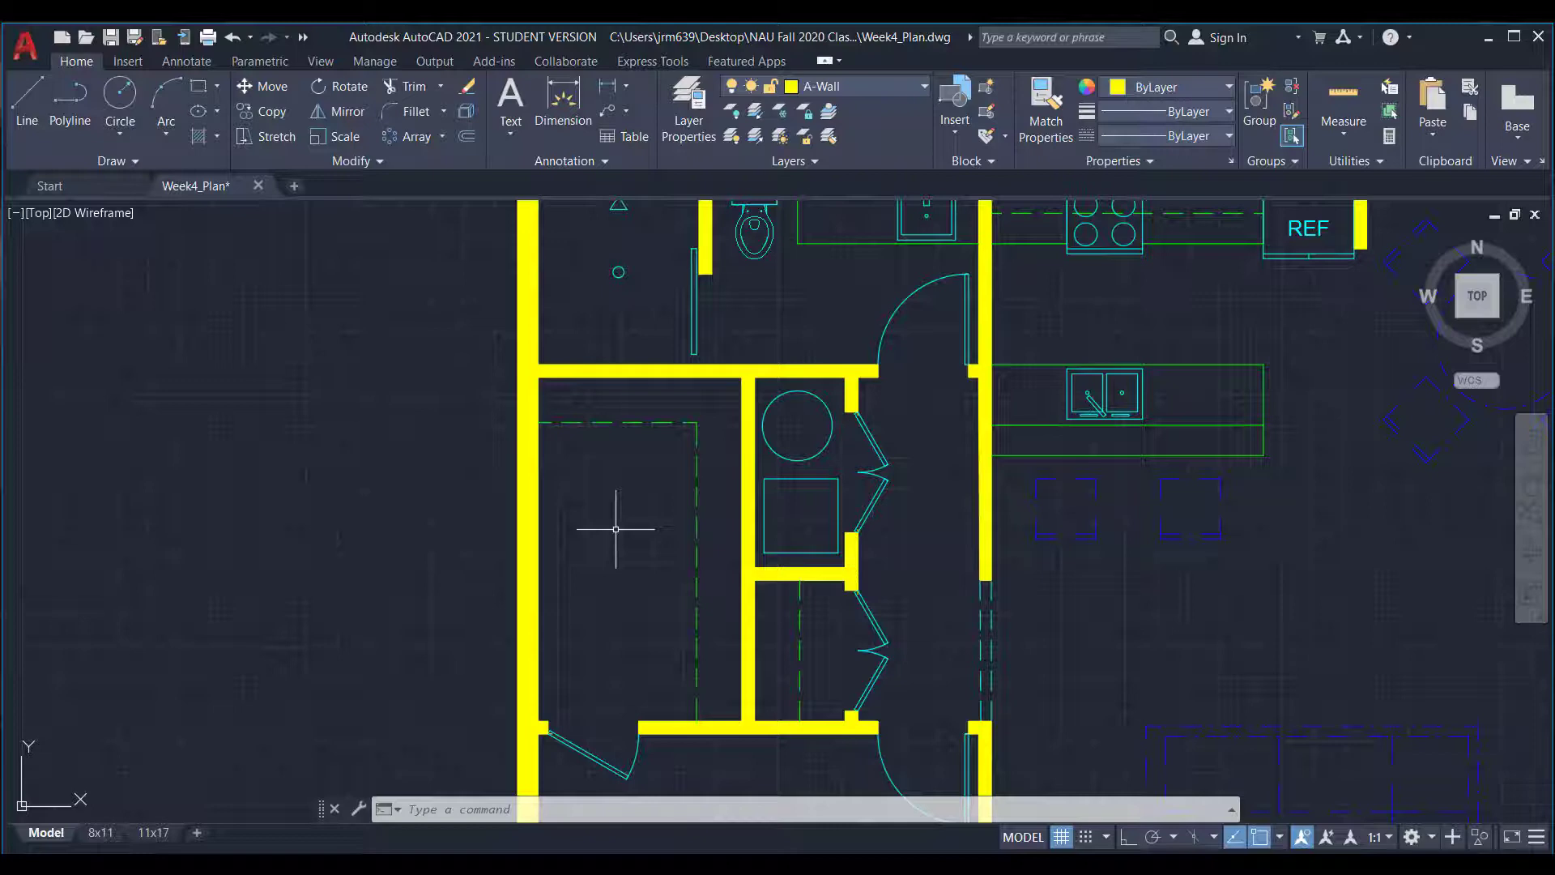
mouse_move(980, 536)
mouse_down()
mouse_move(939, 583)
mouse_move(1028, 709)
mouse_move(972, 537)
mouse_up()
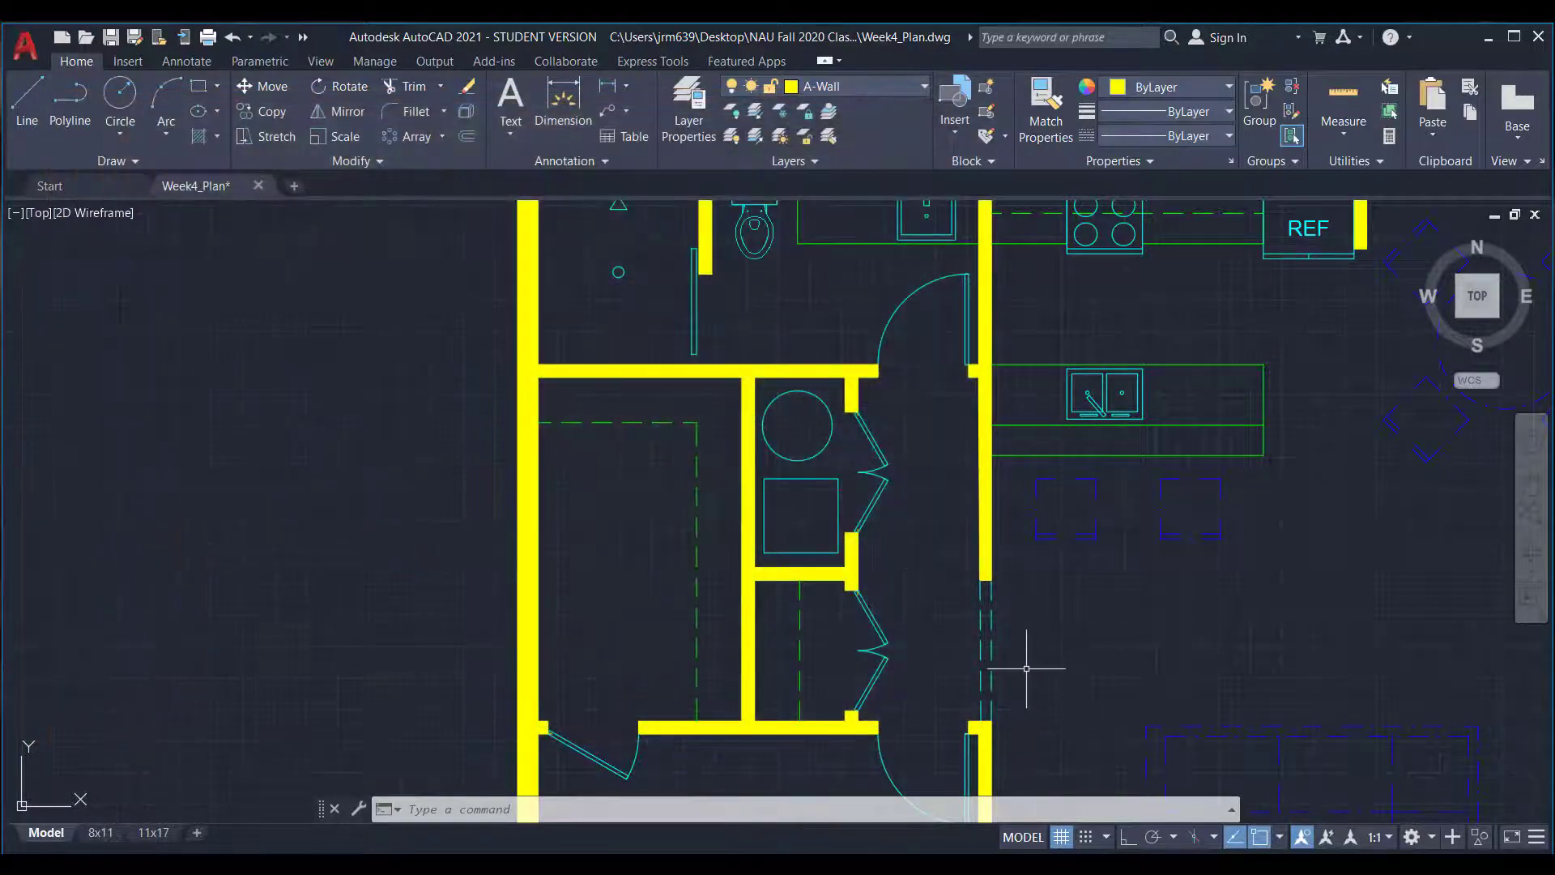
click(1009, 637)
click(939, 616)
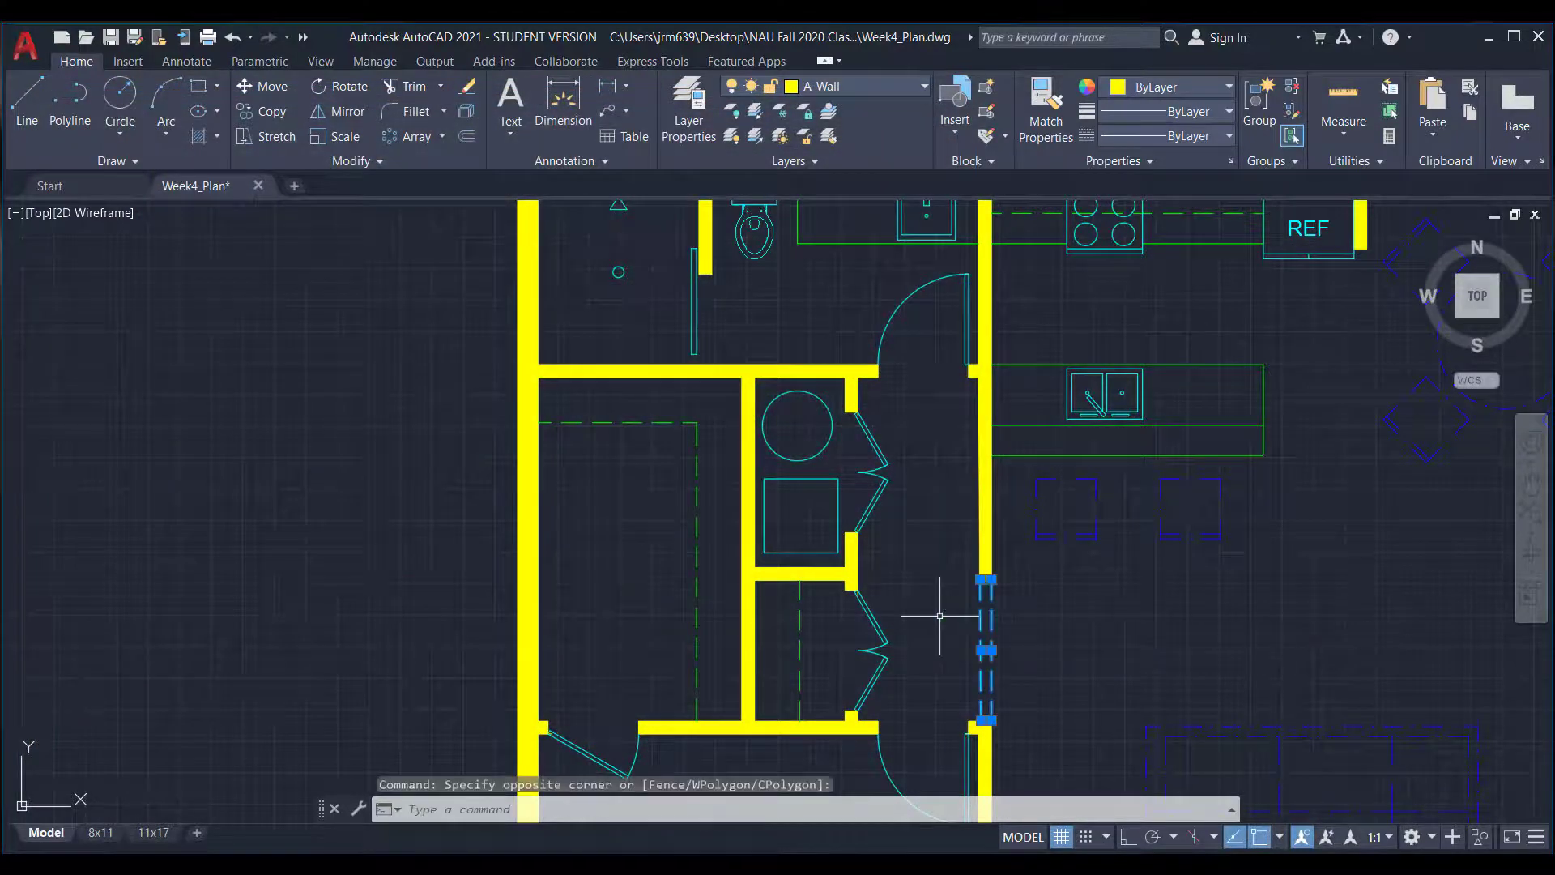
key(Delete)
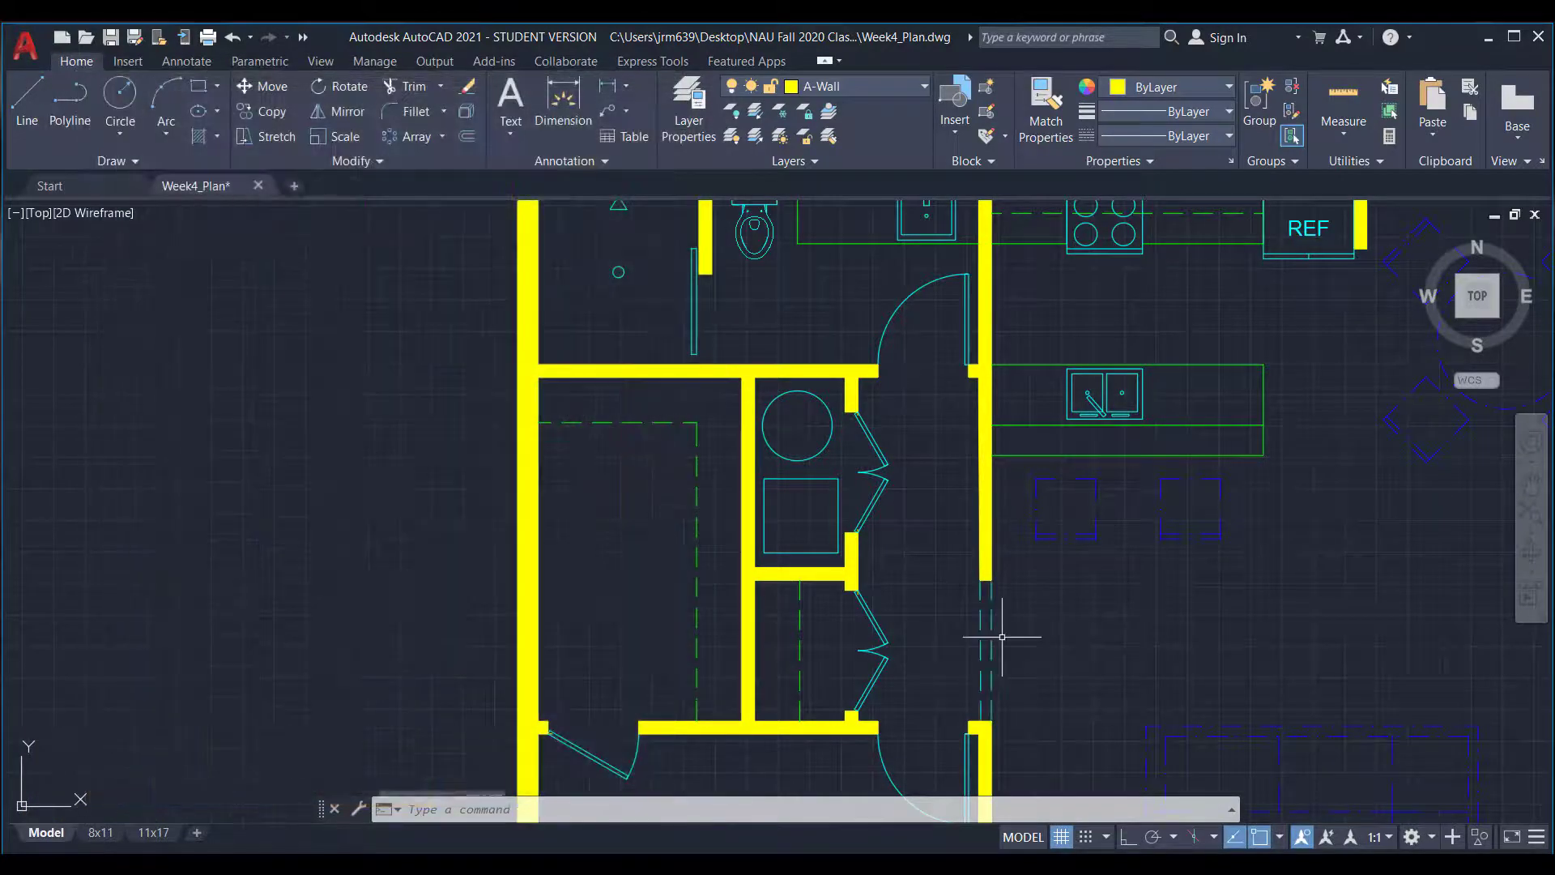
key(ctrl+z)
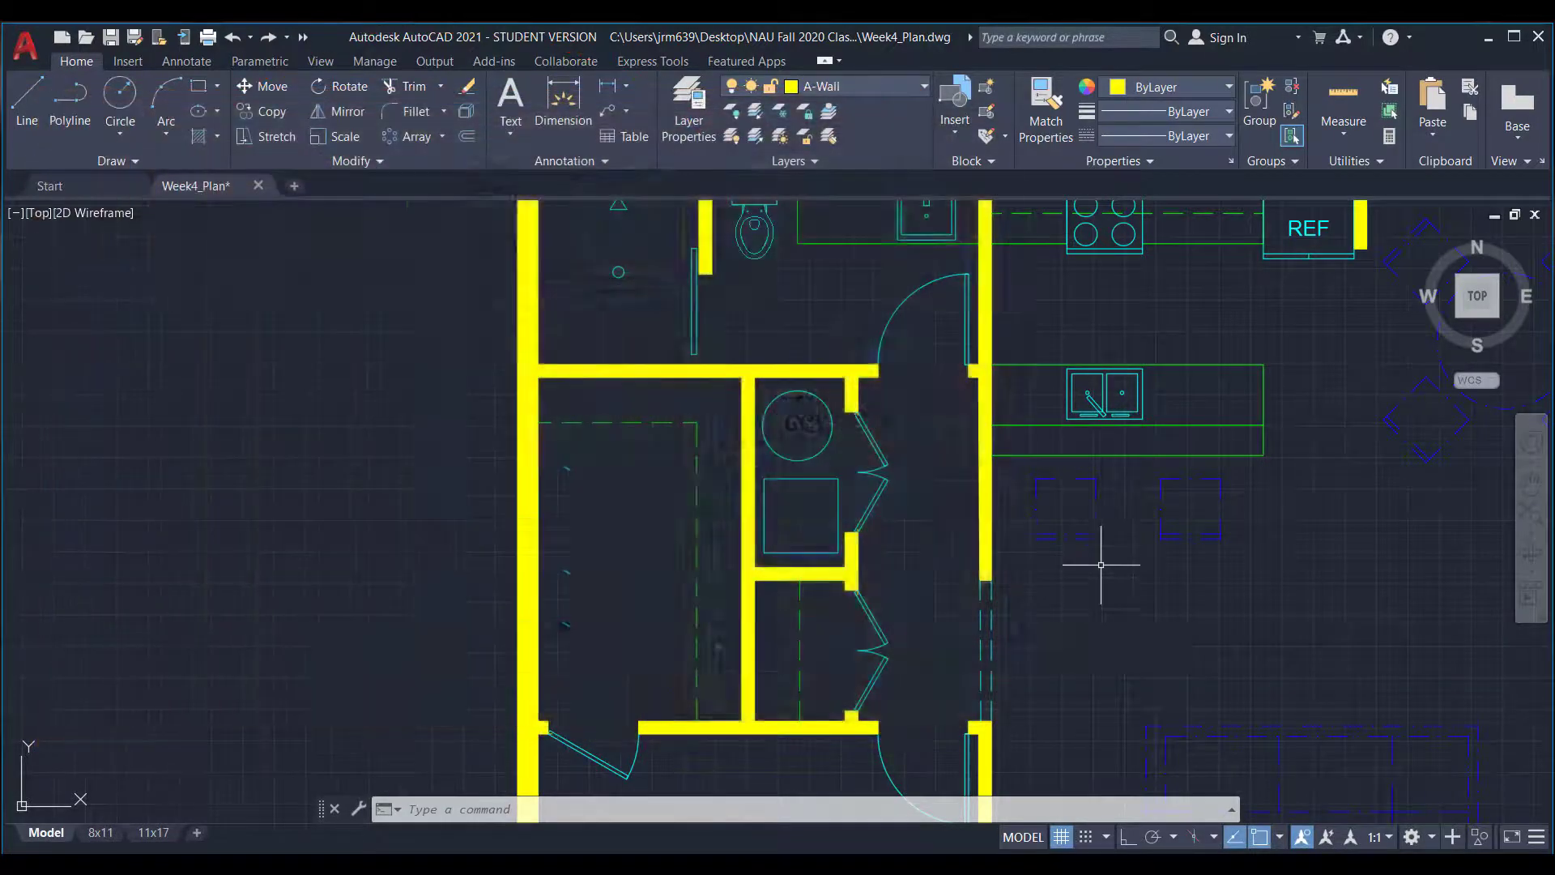
- Check the layer assignments of the bathroom door, the bathroom sink and the kitchen stove
scroll(1104, 559, down, 3)
middle_drag(1104, 567, 920, 607)
scroll(859, 535, up, 2)
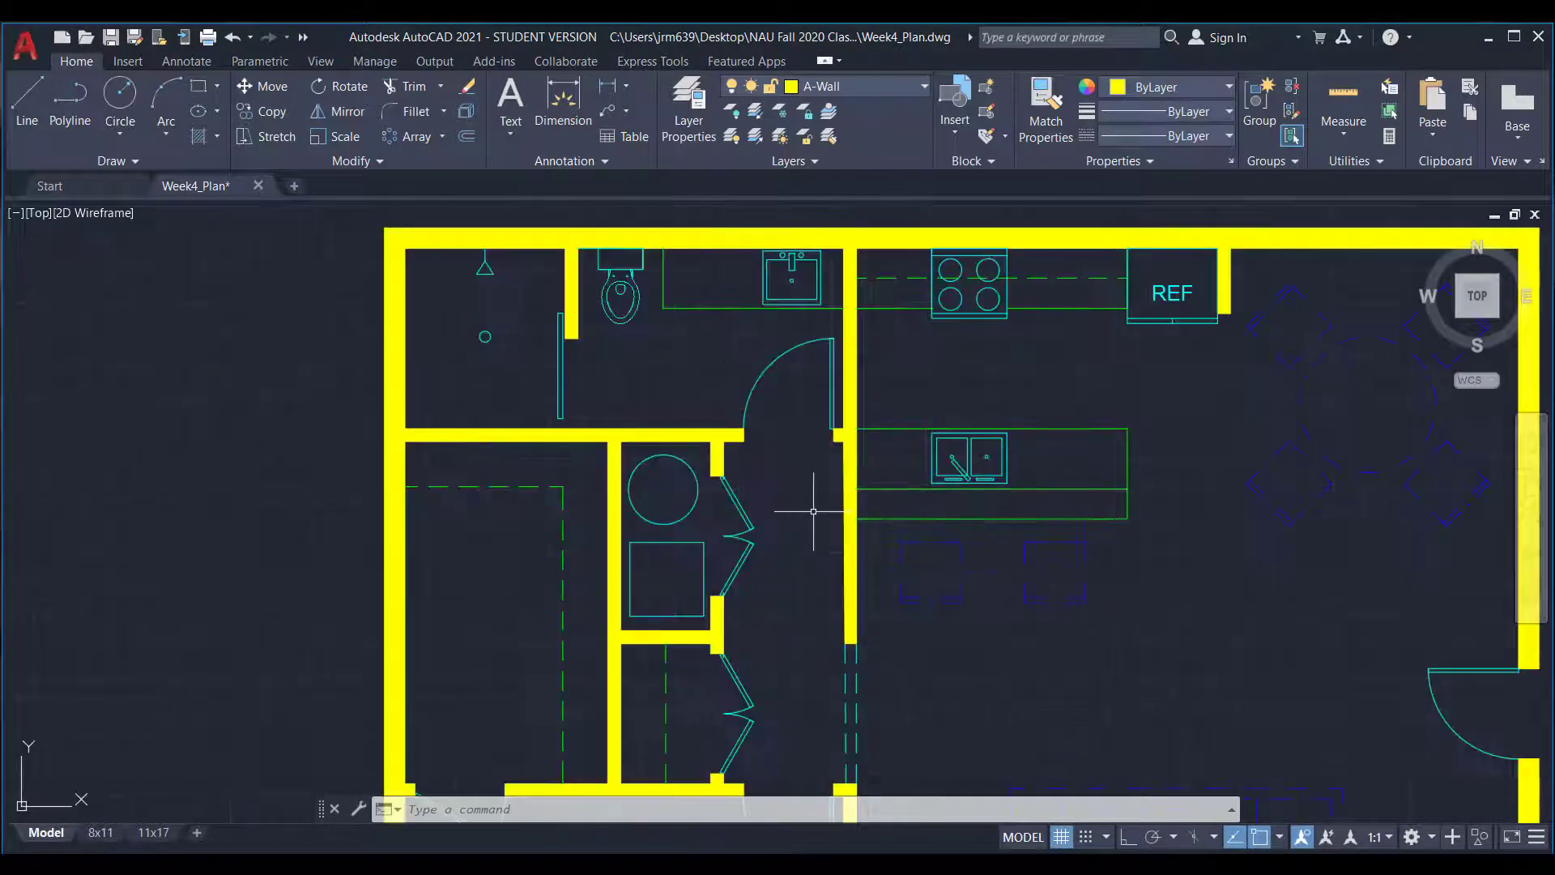
middle_drag(809, 510, 772, 575)
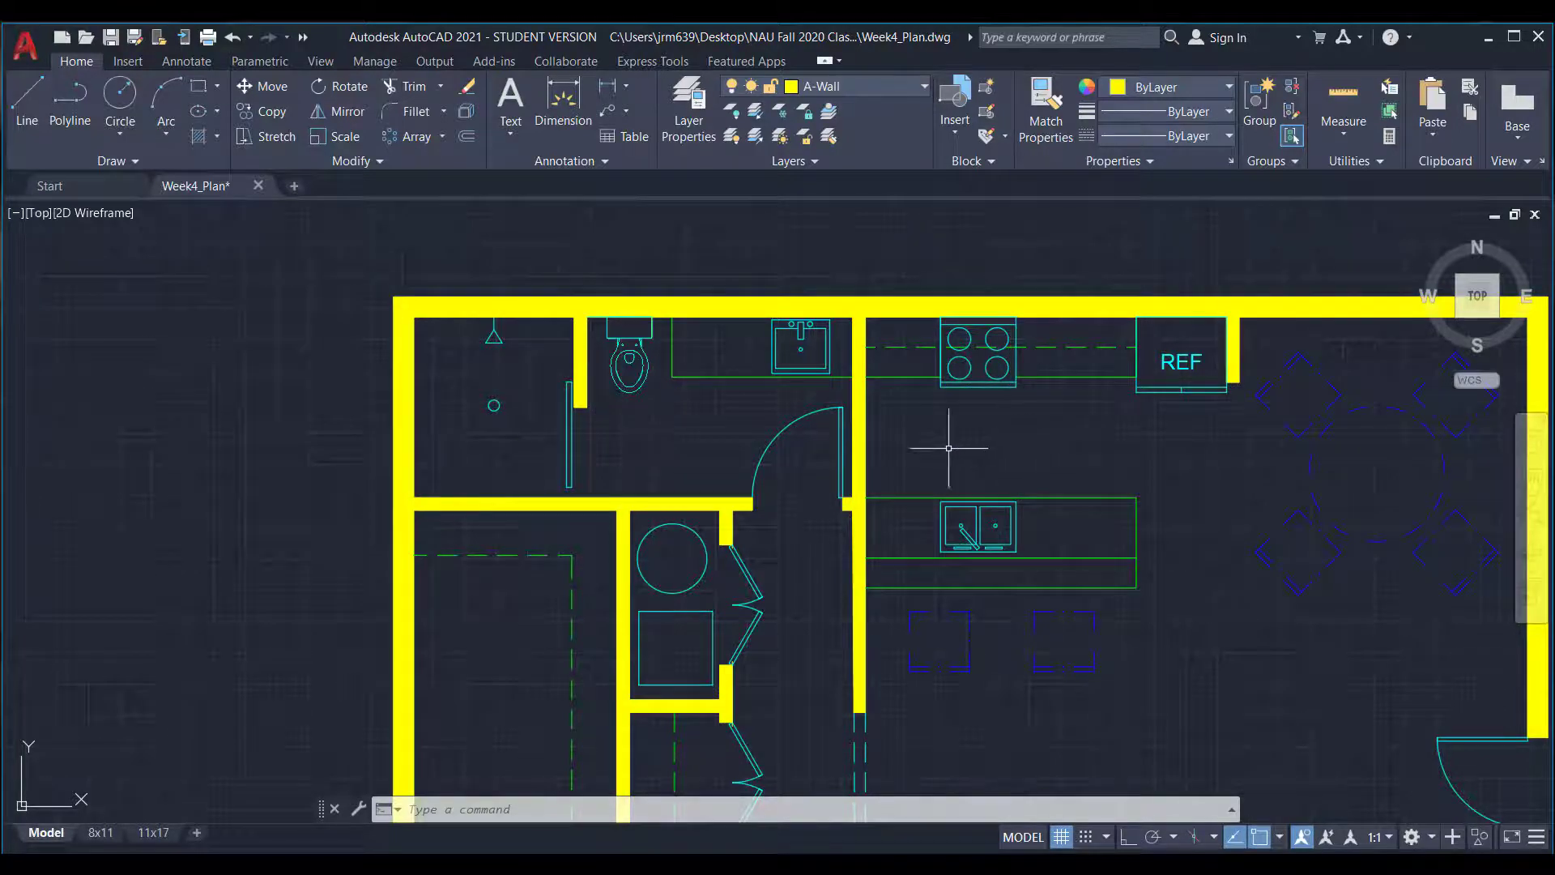
click(805, 417)
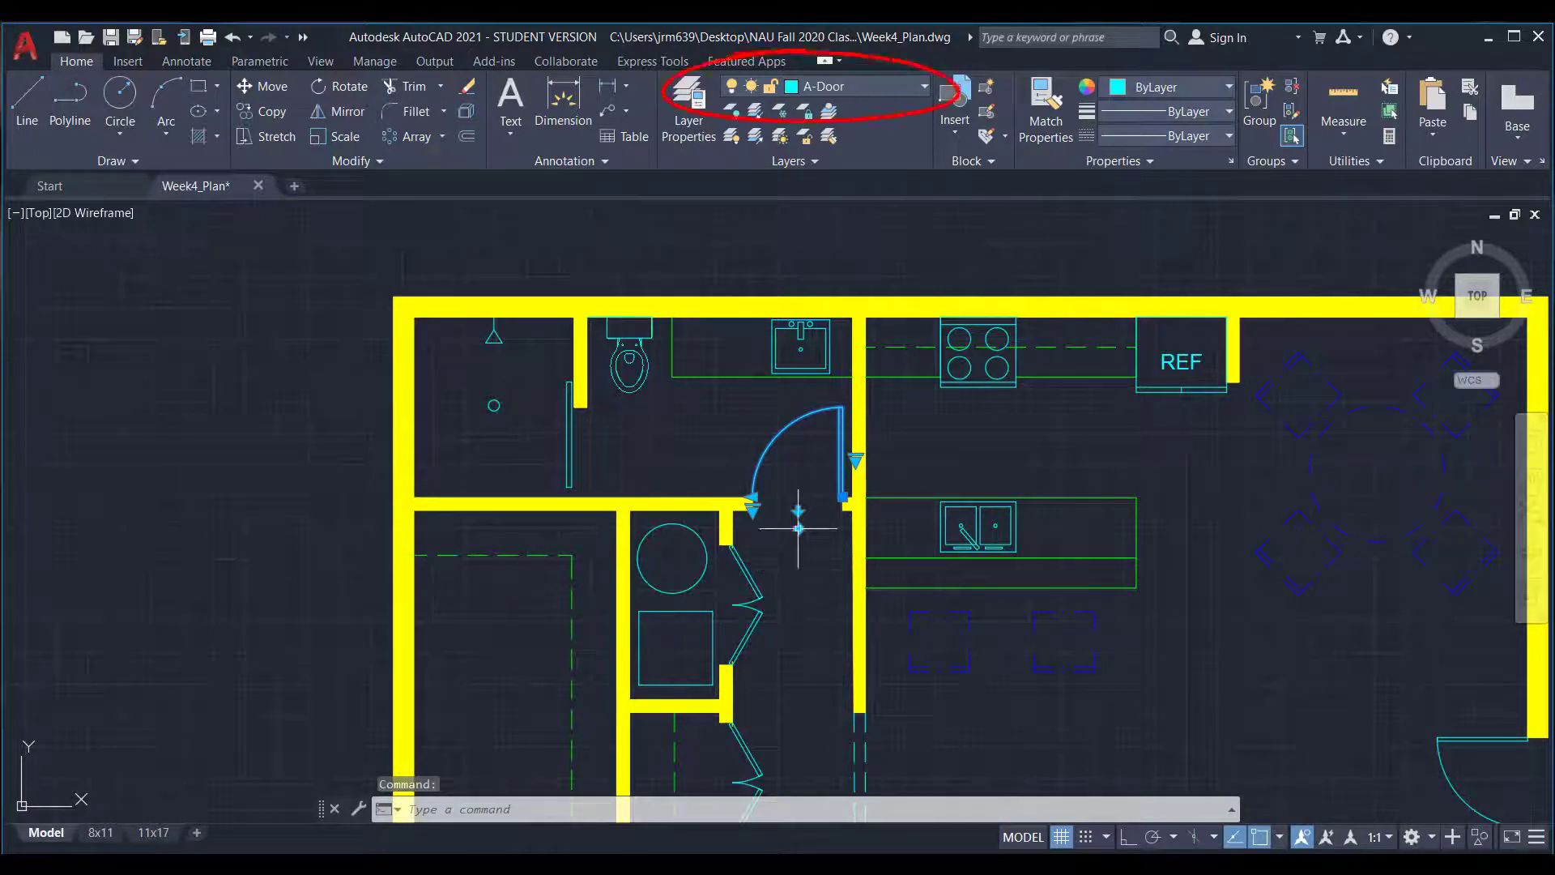
key(Escape)
click(800, 371)
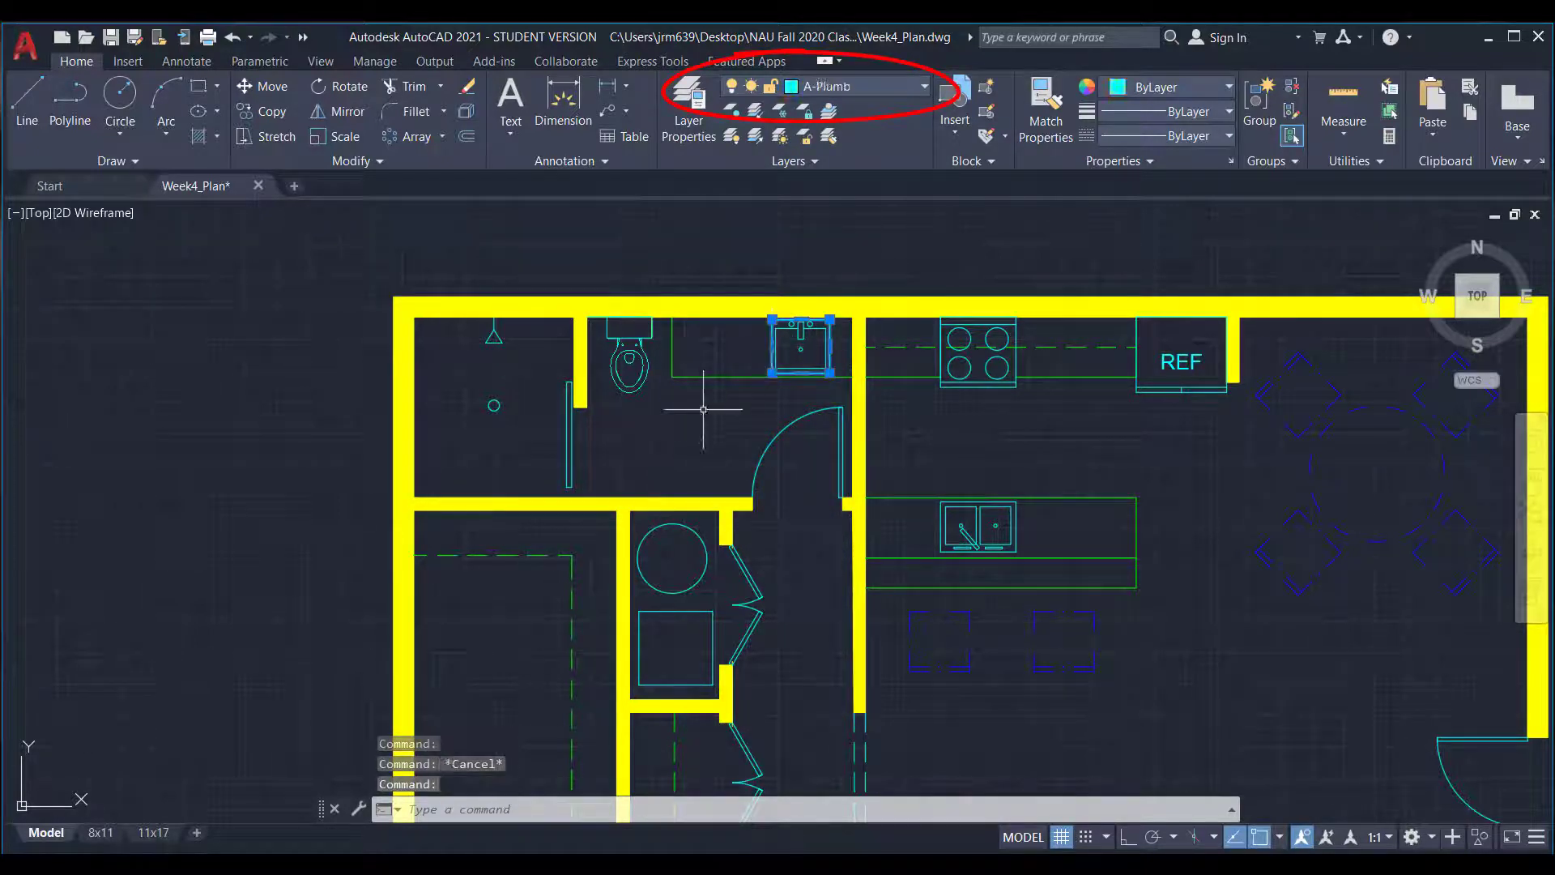
key(Escape)
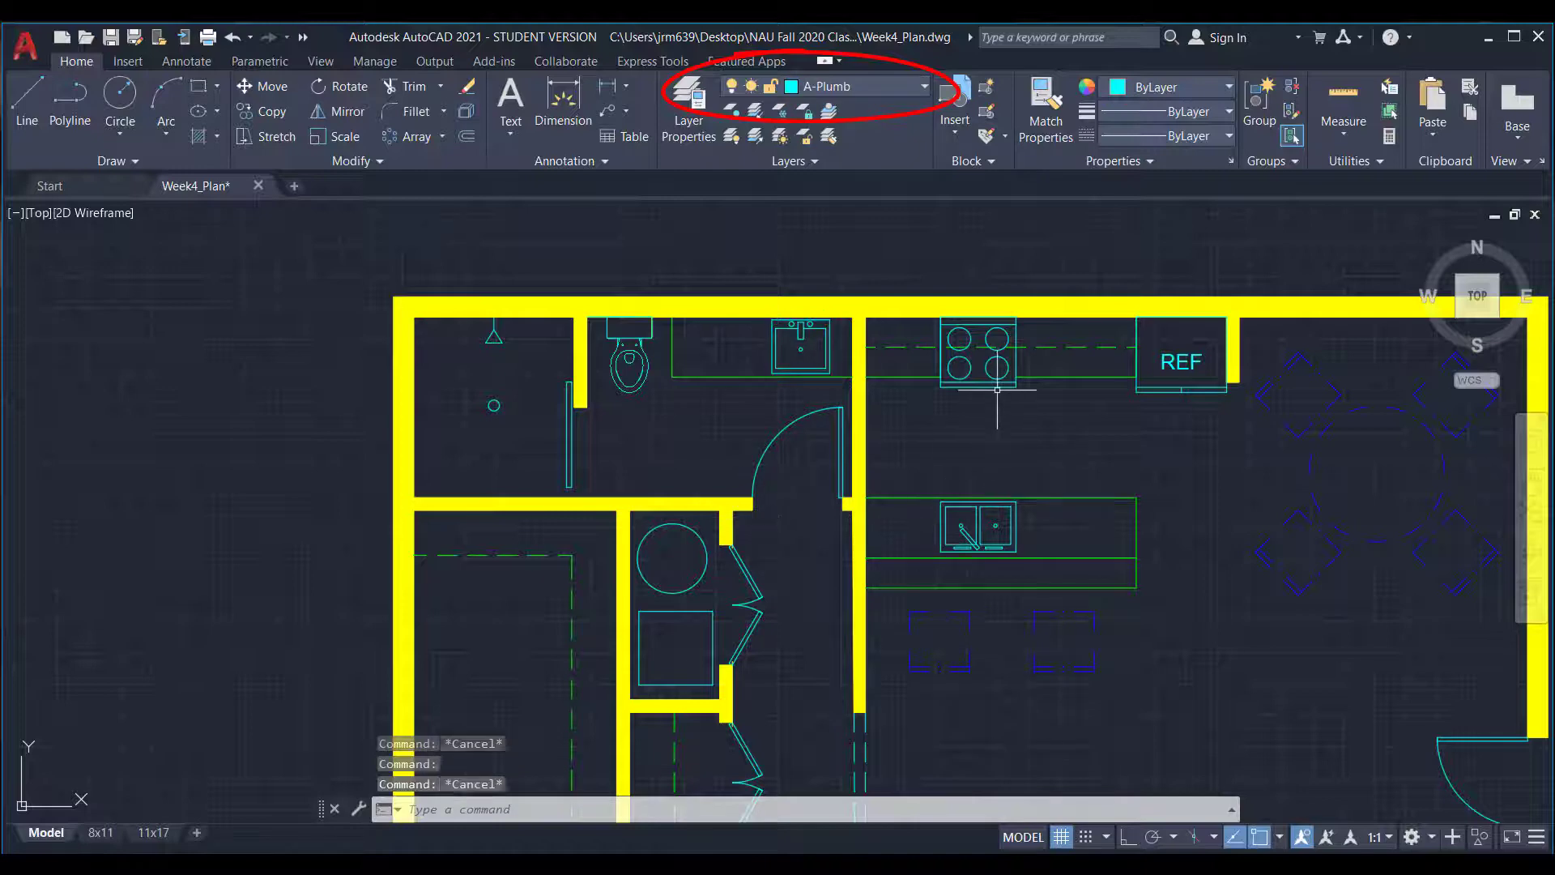
click(999, 383)
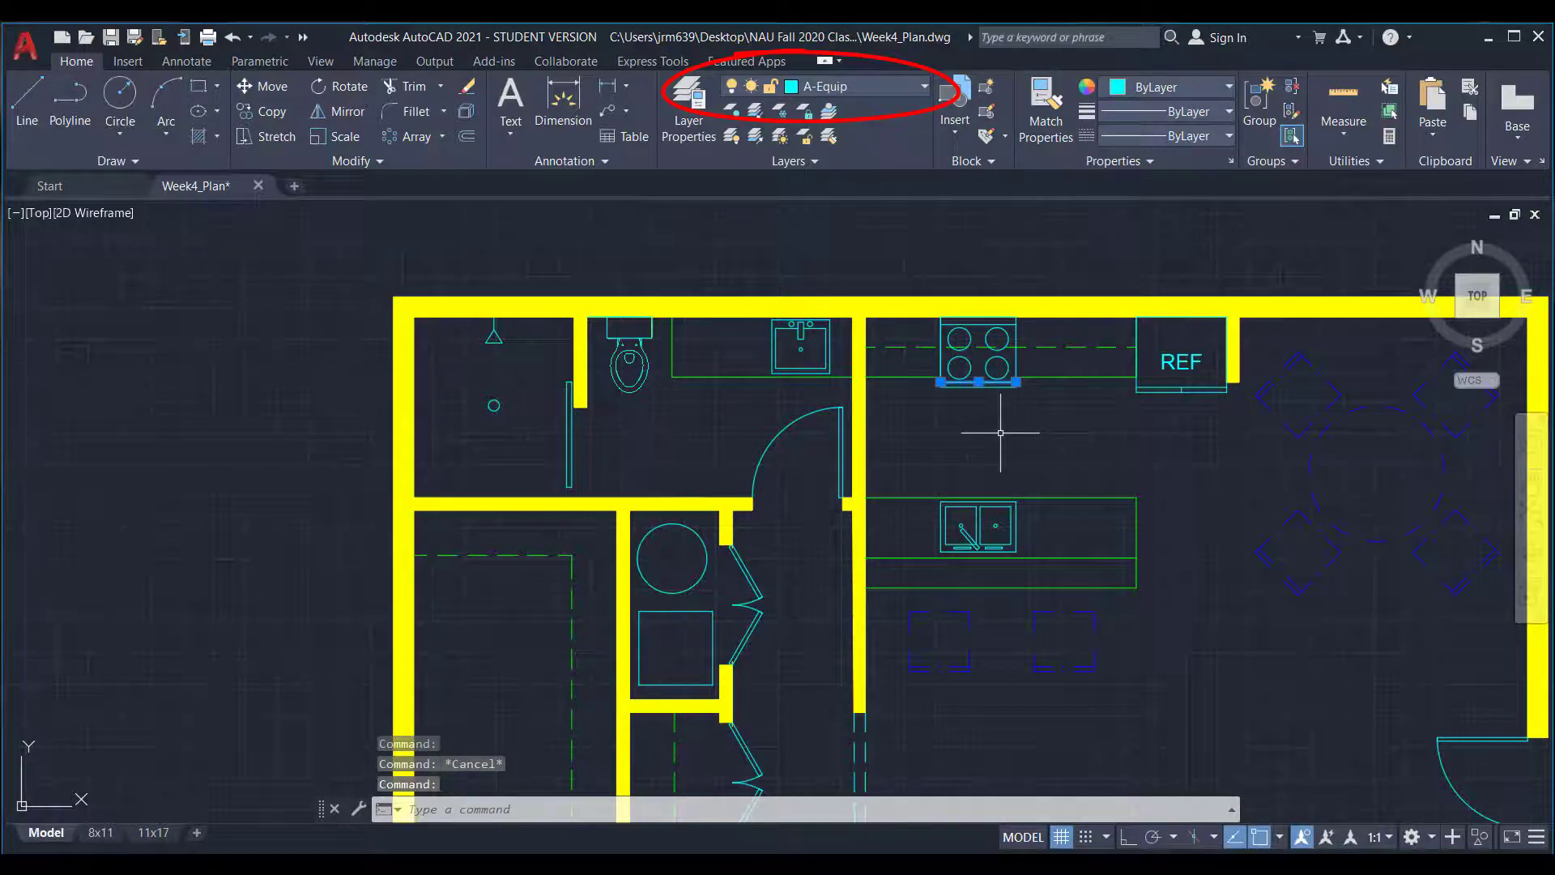
key(Escape)
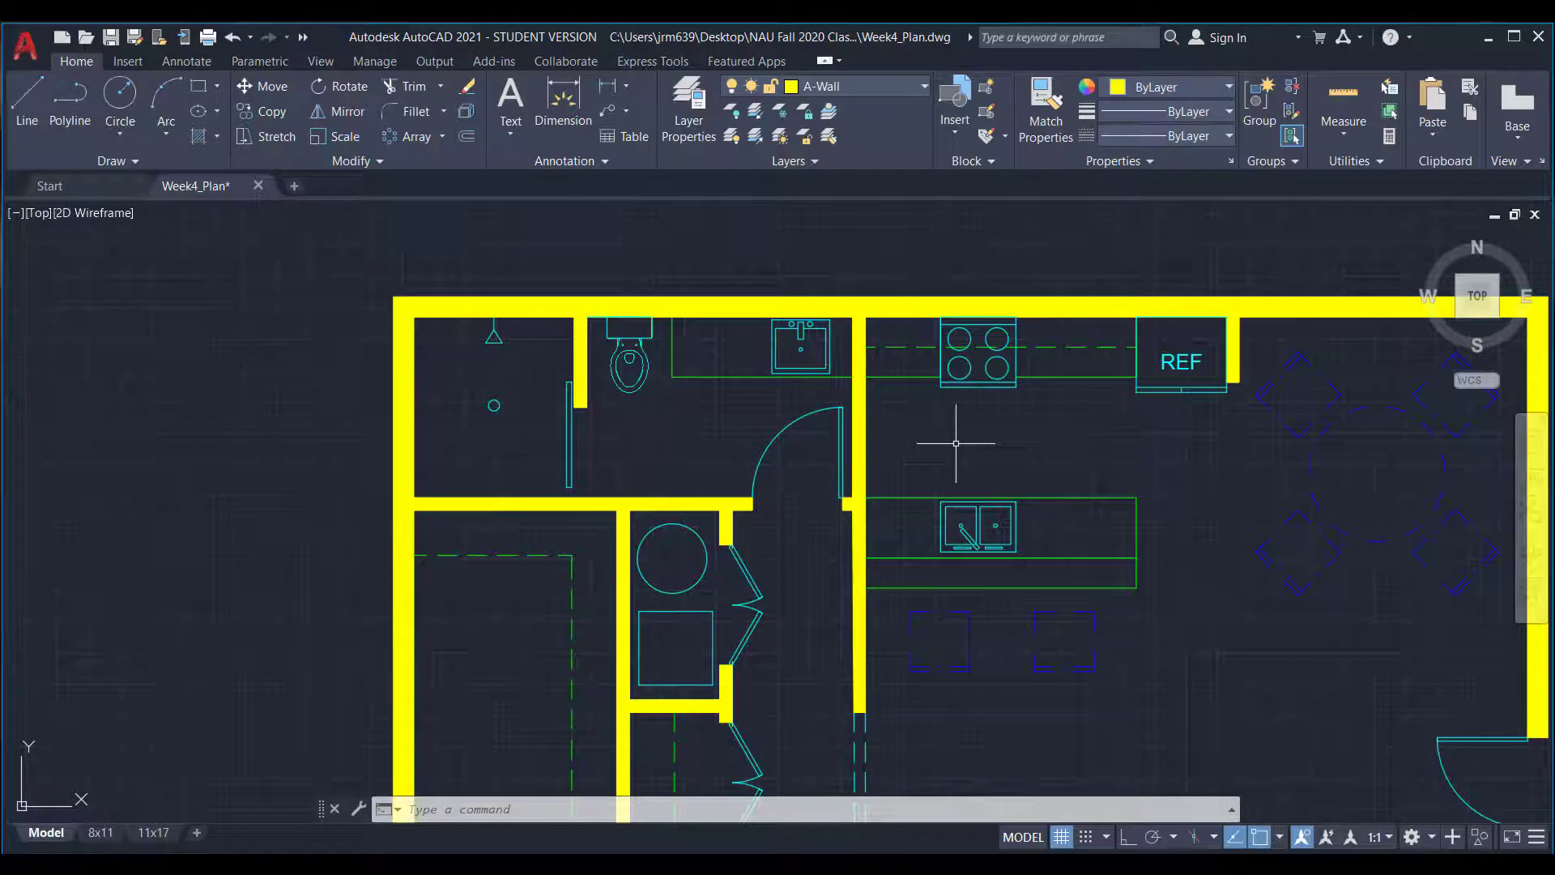
- Freeze the A-Equip layer with Layer Freeze by picking the kitchen stove, undo the freeze and leave the command
click(779, 111)
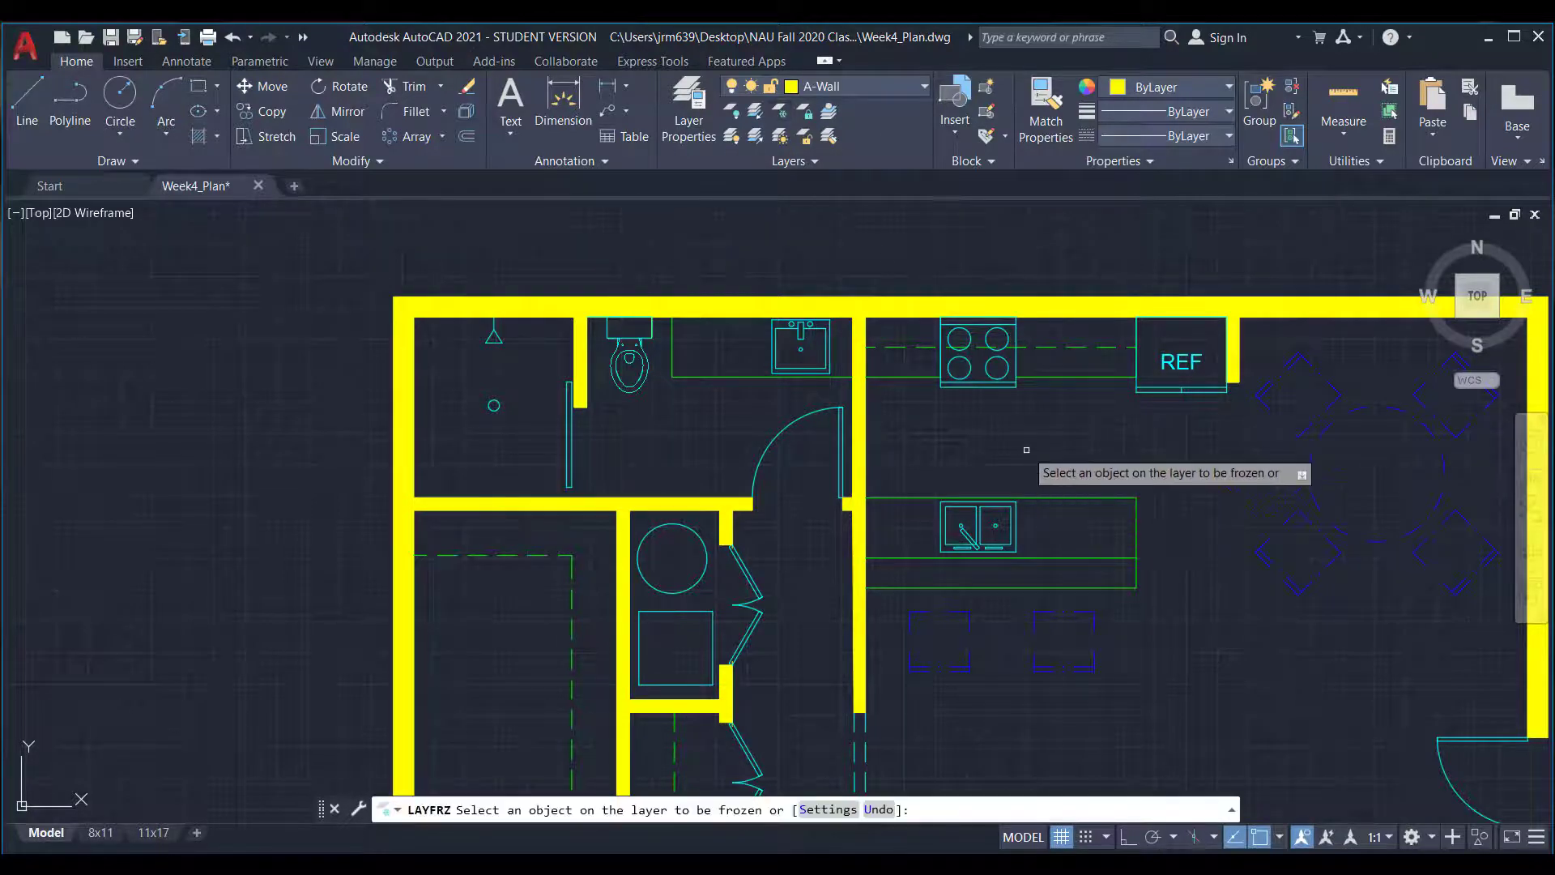
click(1012, 412)
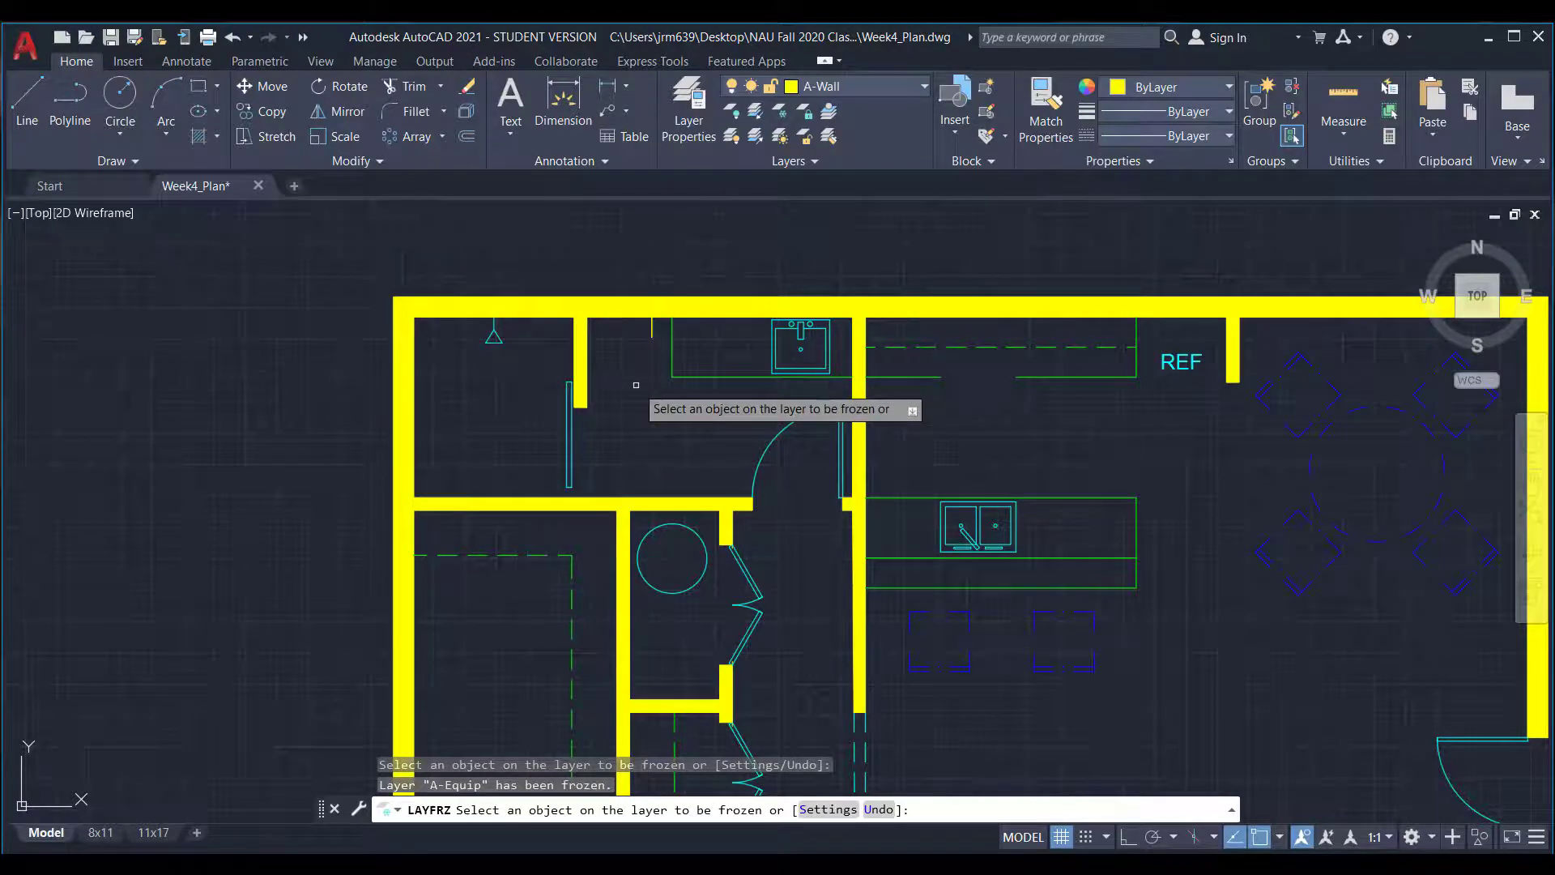
key(ctrl+z)
key(Escape)
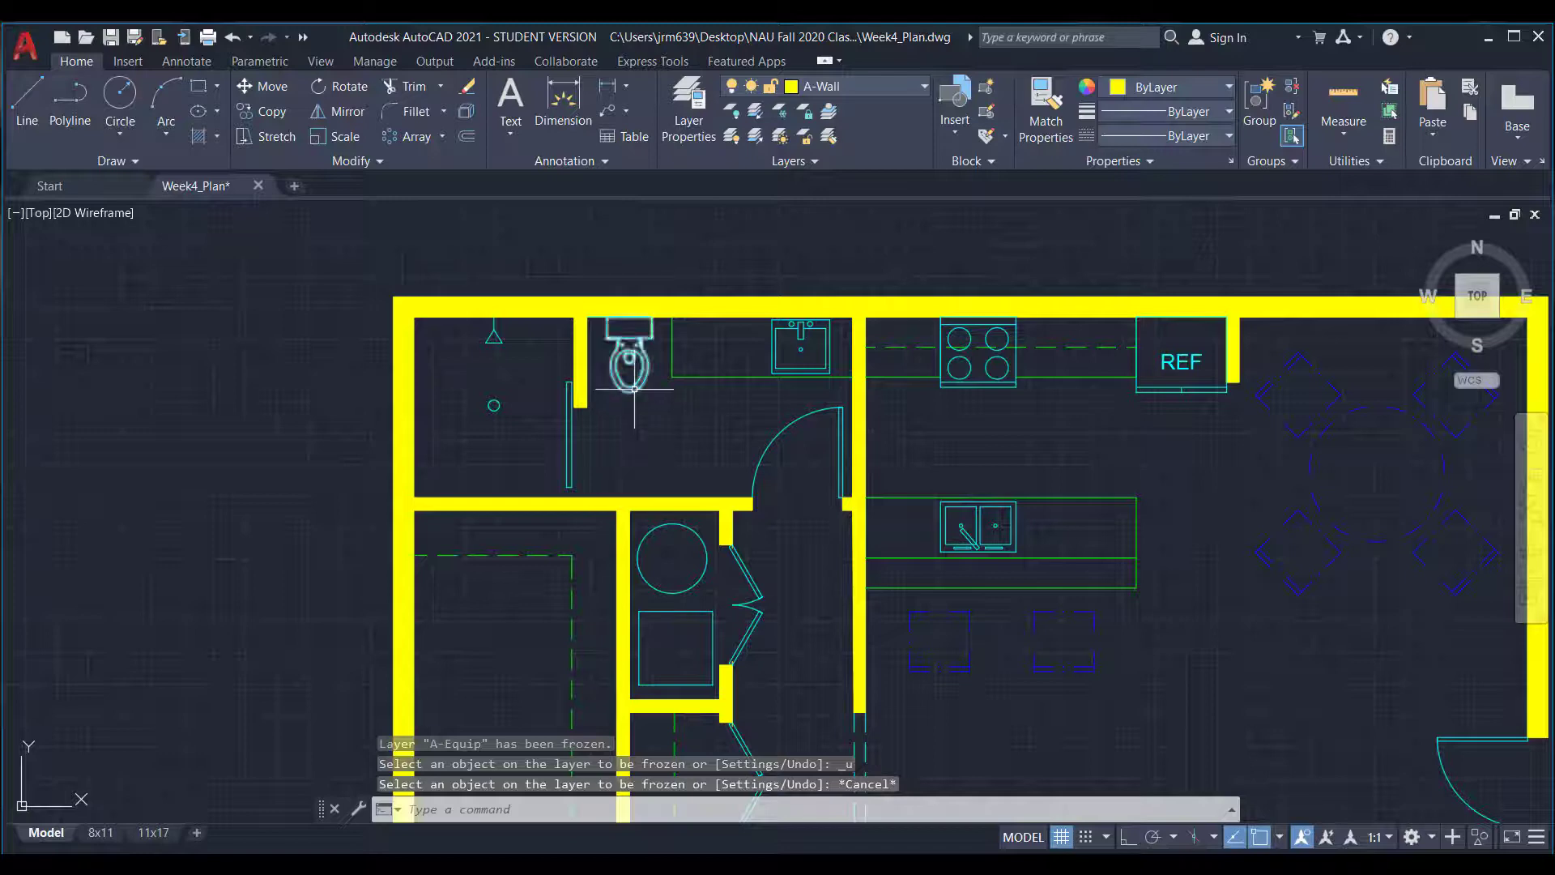
- Move the bathroom toilet to the A-Plumb layer
click(627, 357)
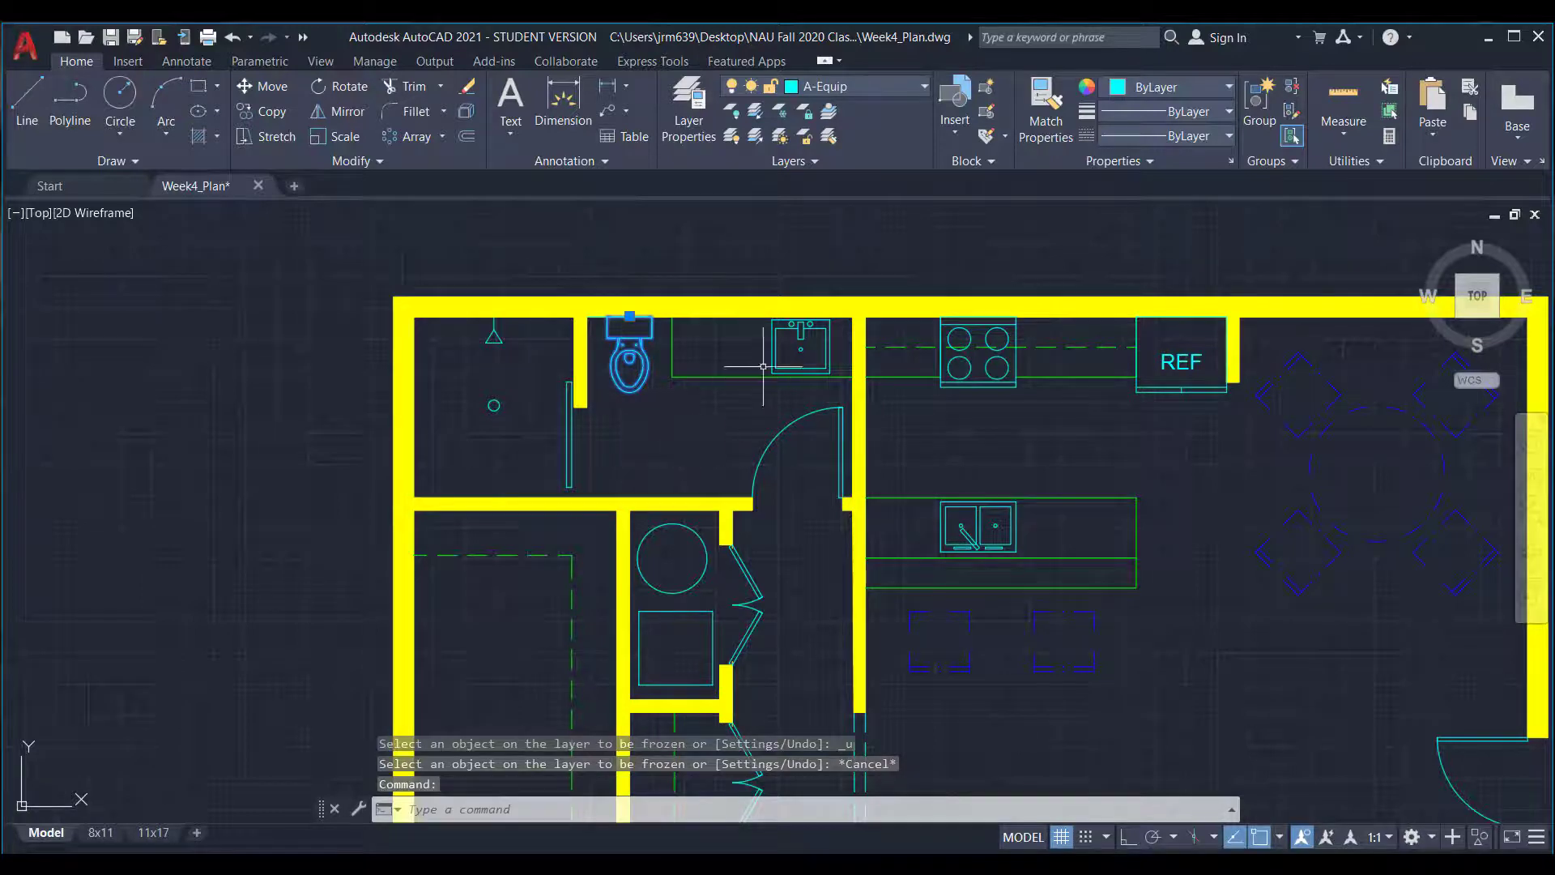
click(901, 86)
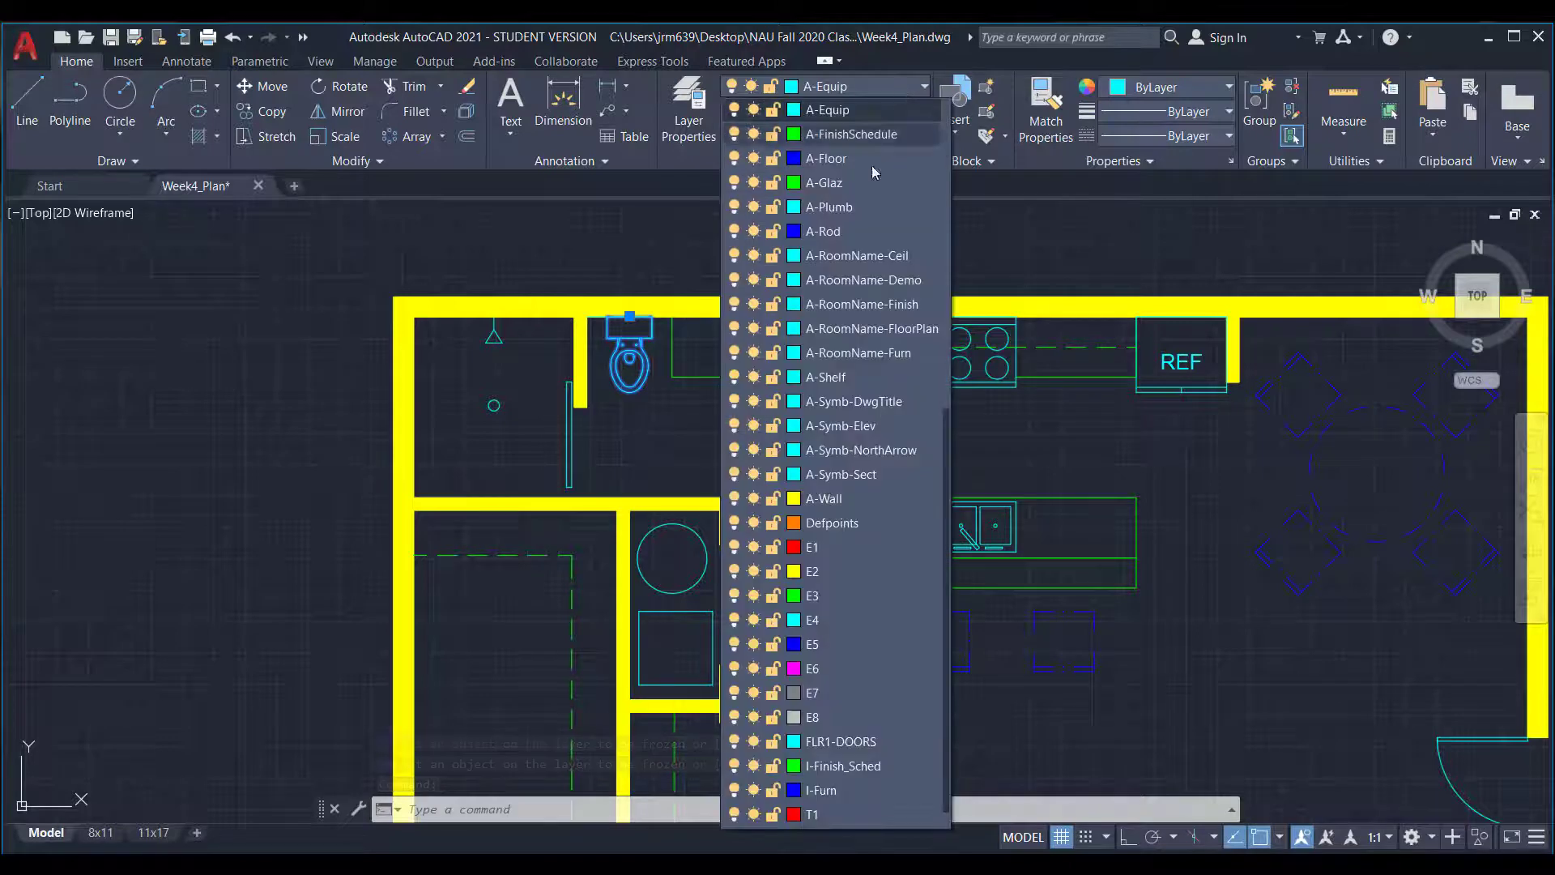
click(860, 209)
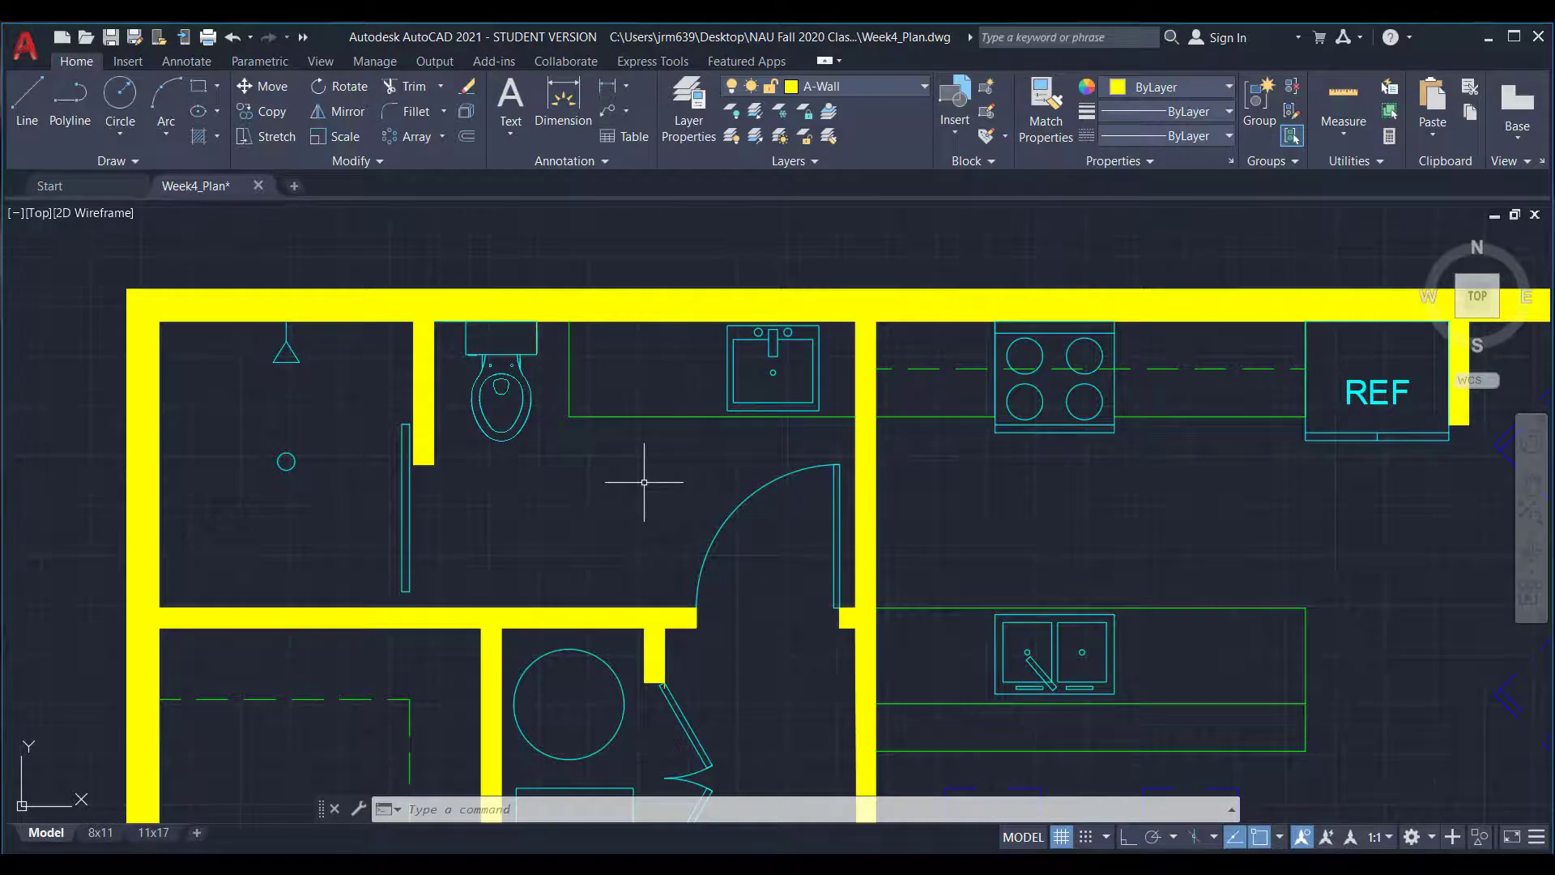
scroll(643, 482, down, 2)
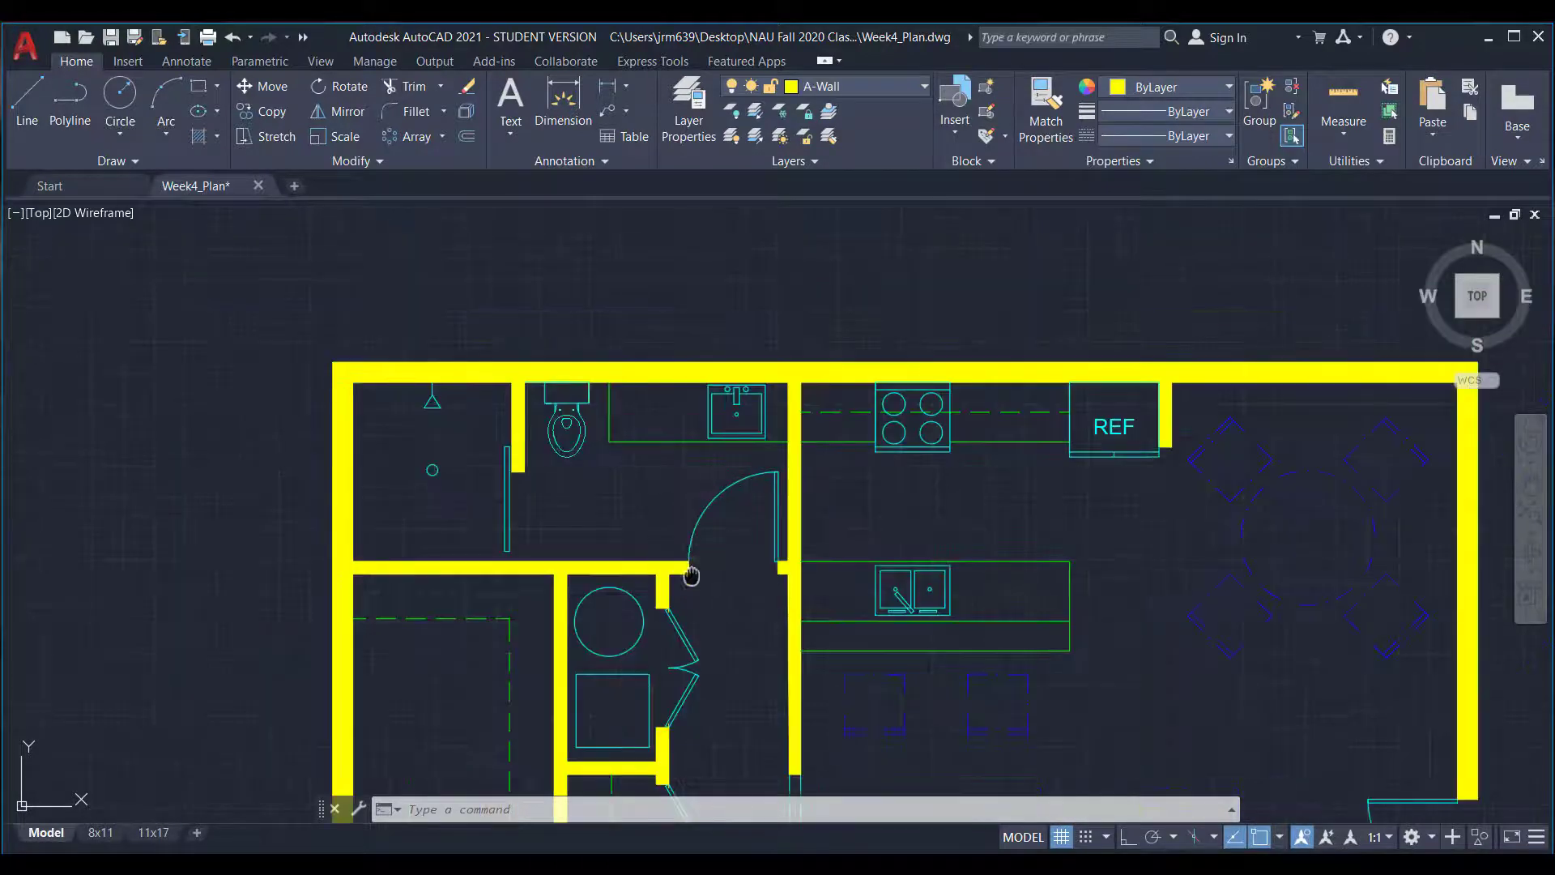
- Select the L-shaped sofa in the living room and examine its layer assignment and linetype up close
middle_drag(688, 572, 658, 306)
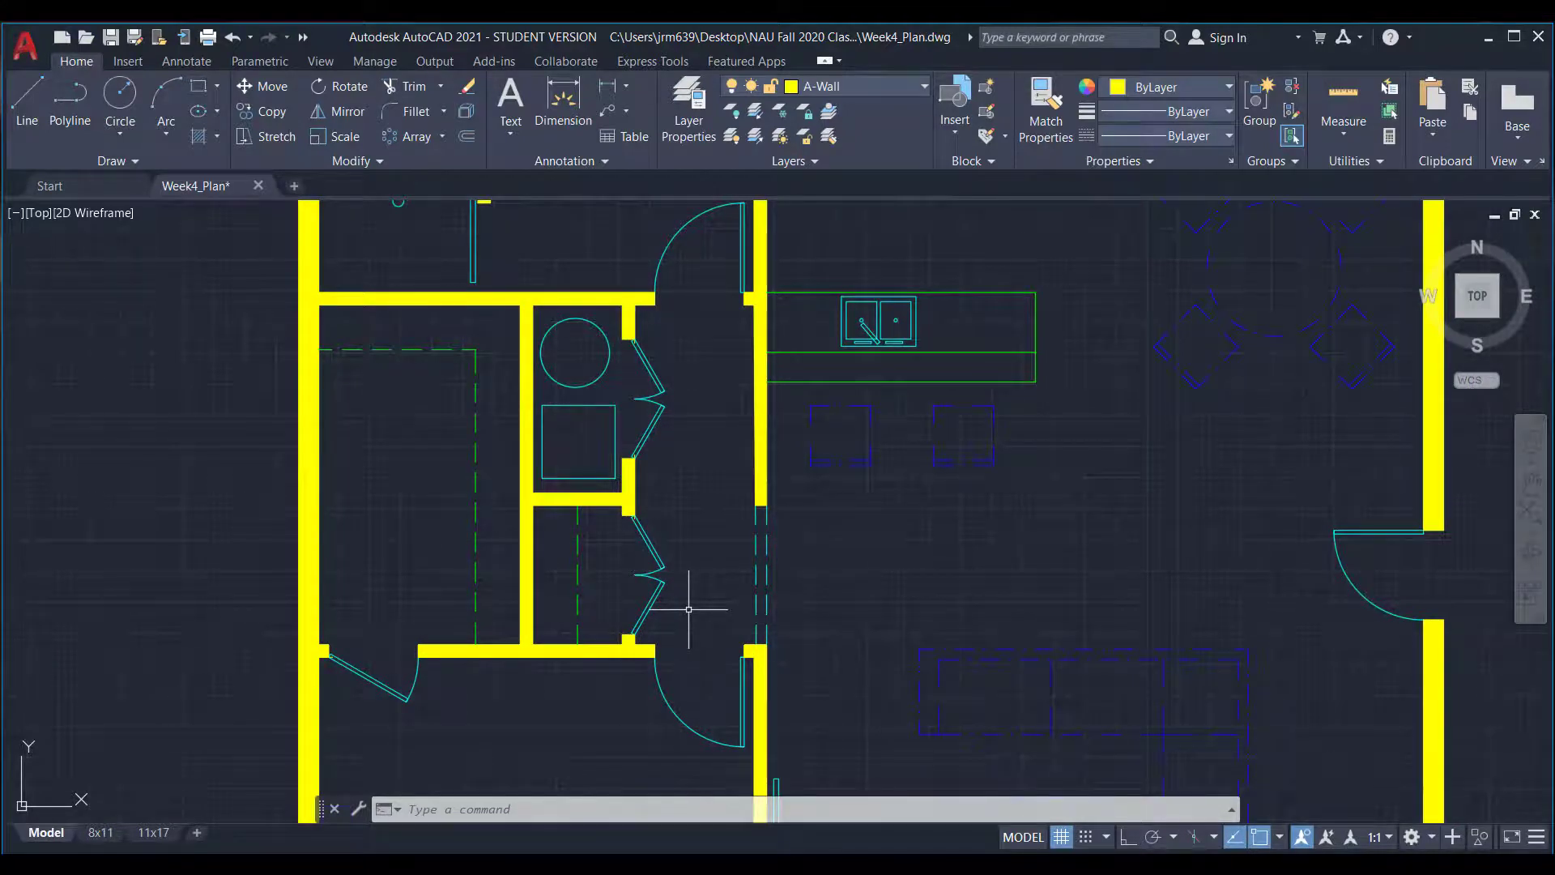
scroll(697, 607, down, 2)
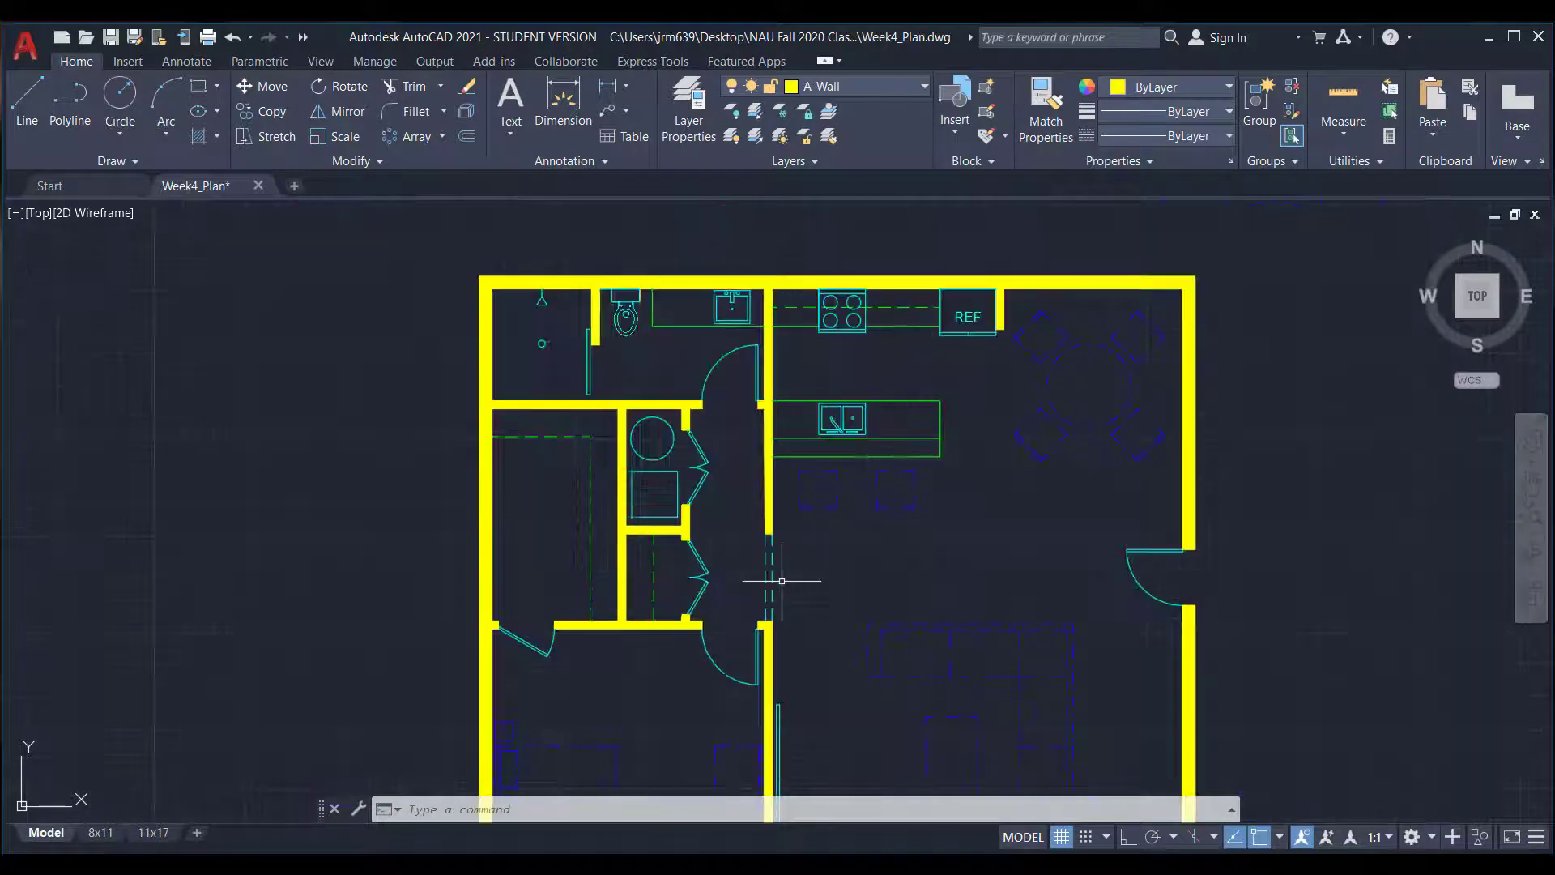
middle_drag(815, 580, 740, 566)
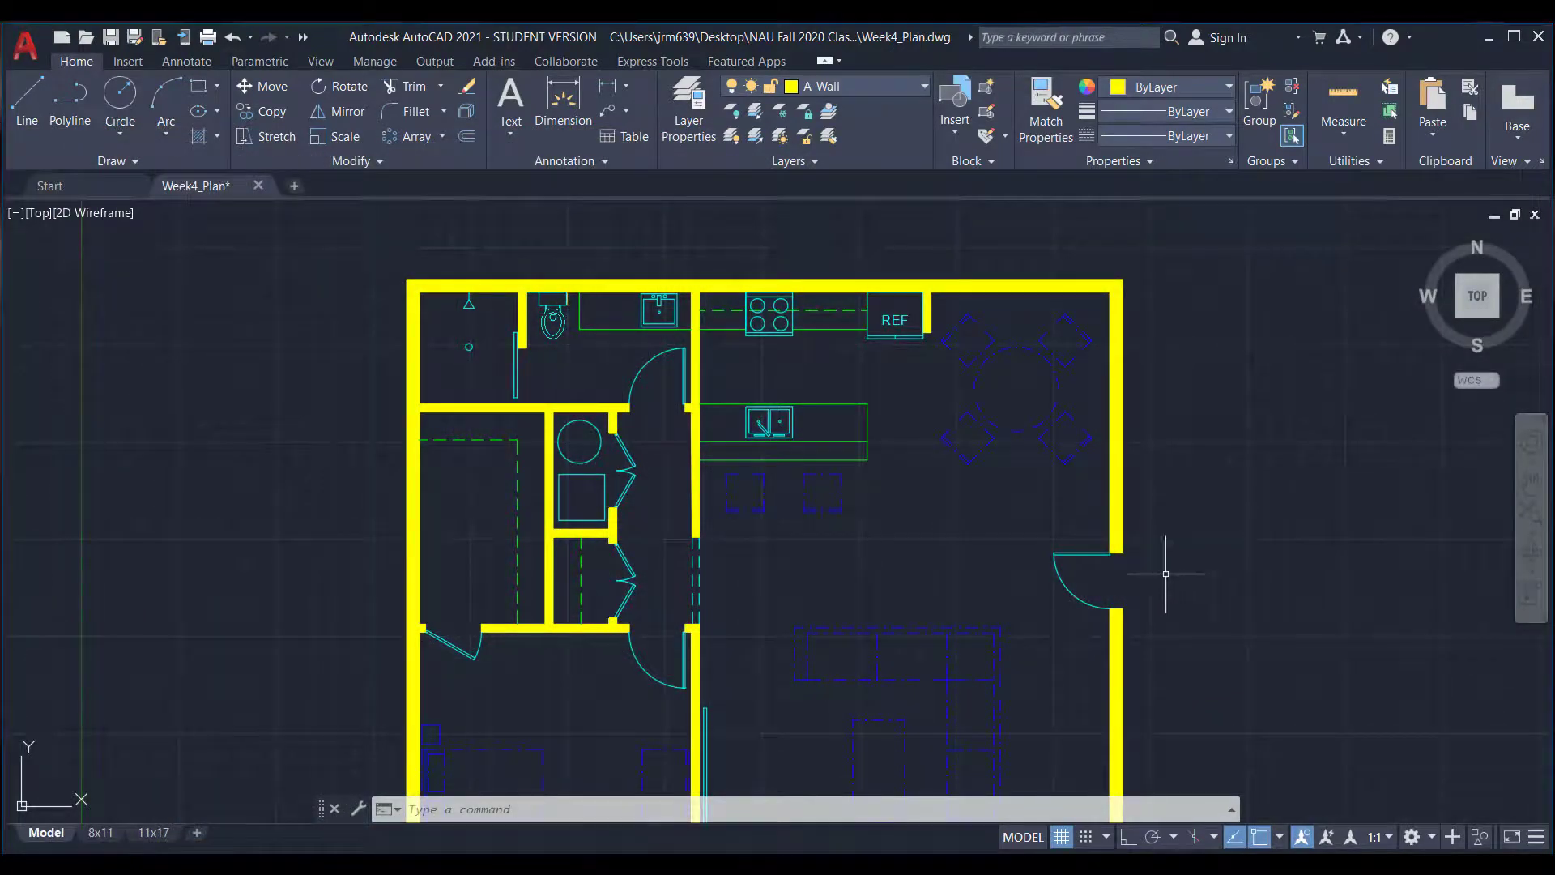
click(880, 634)
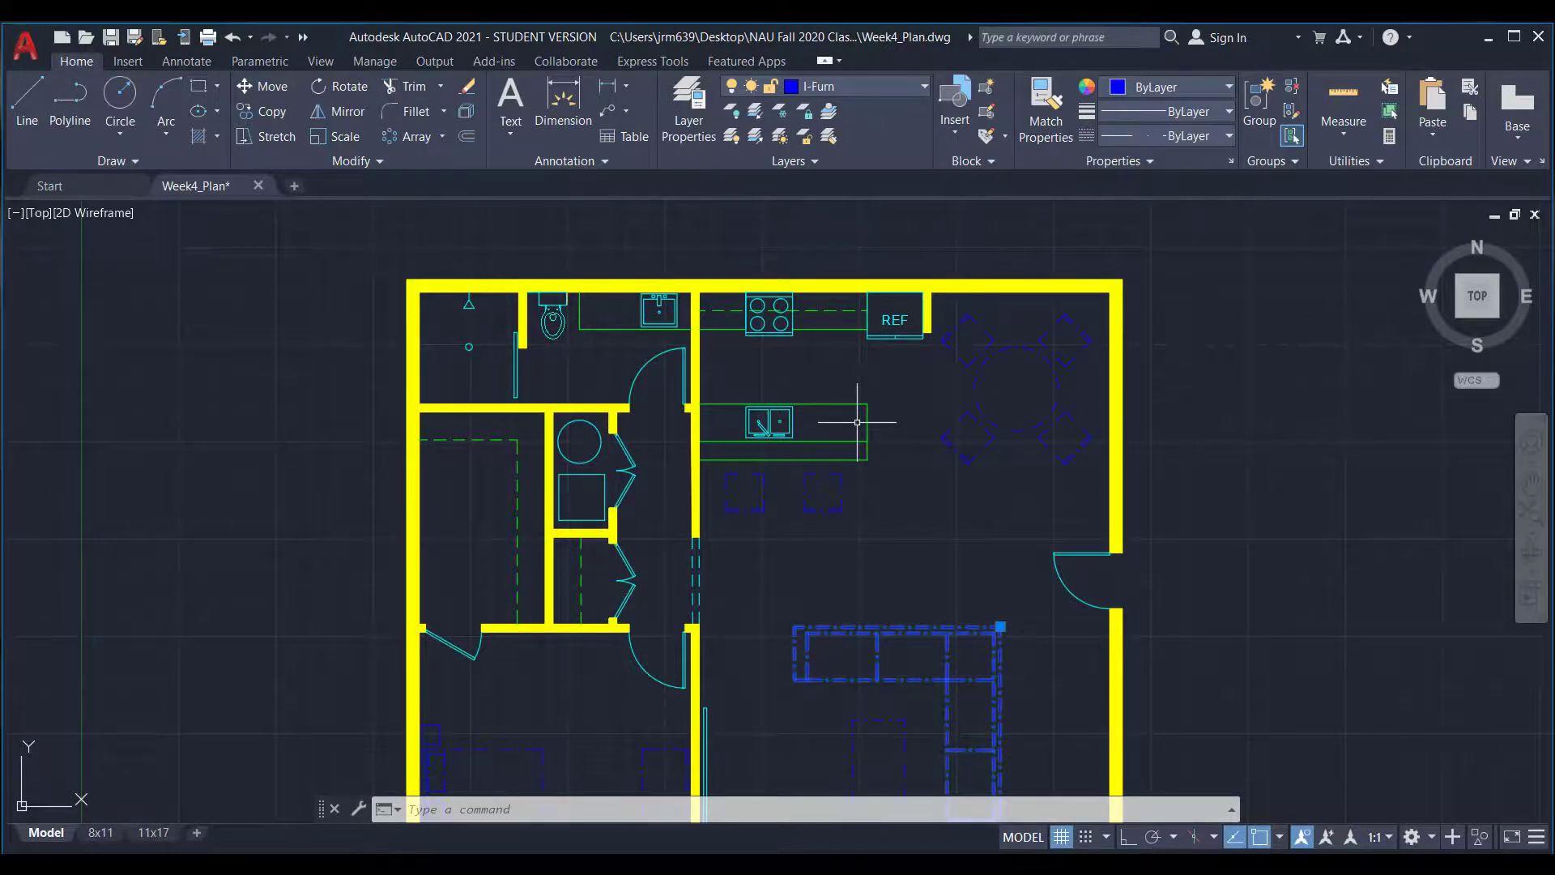
scroll(888, 665, up, 4)
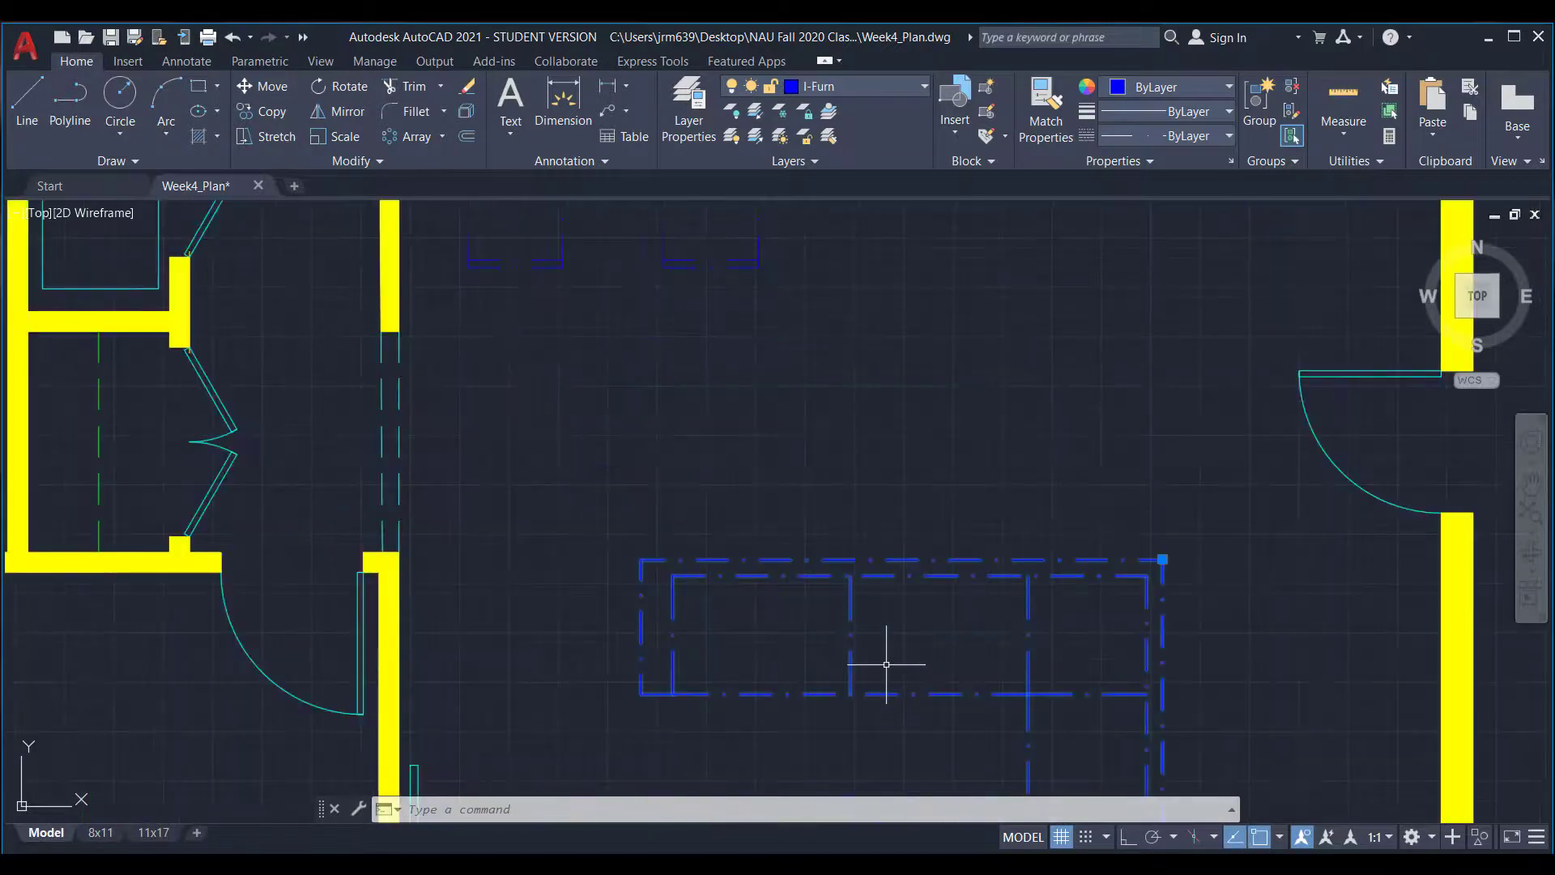
scroll(726, 619, up, 2)
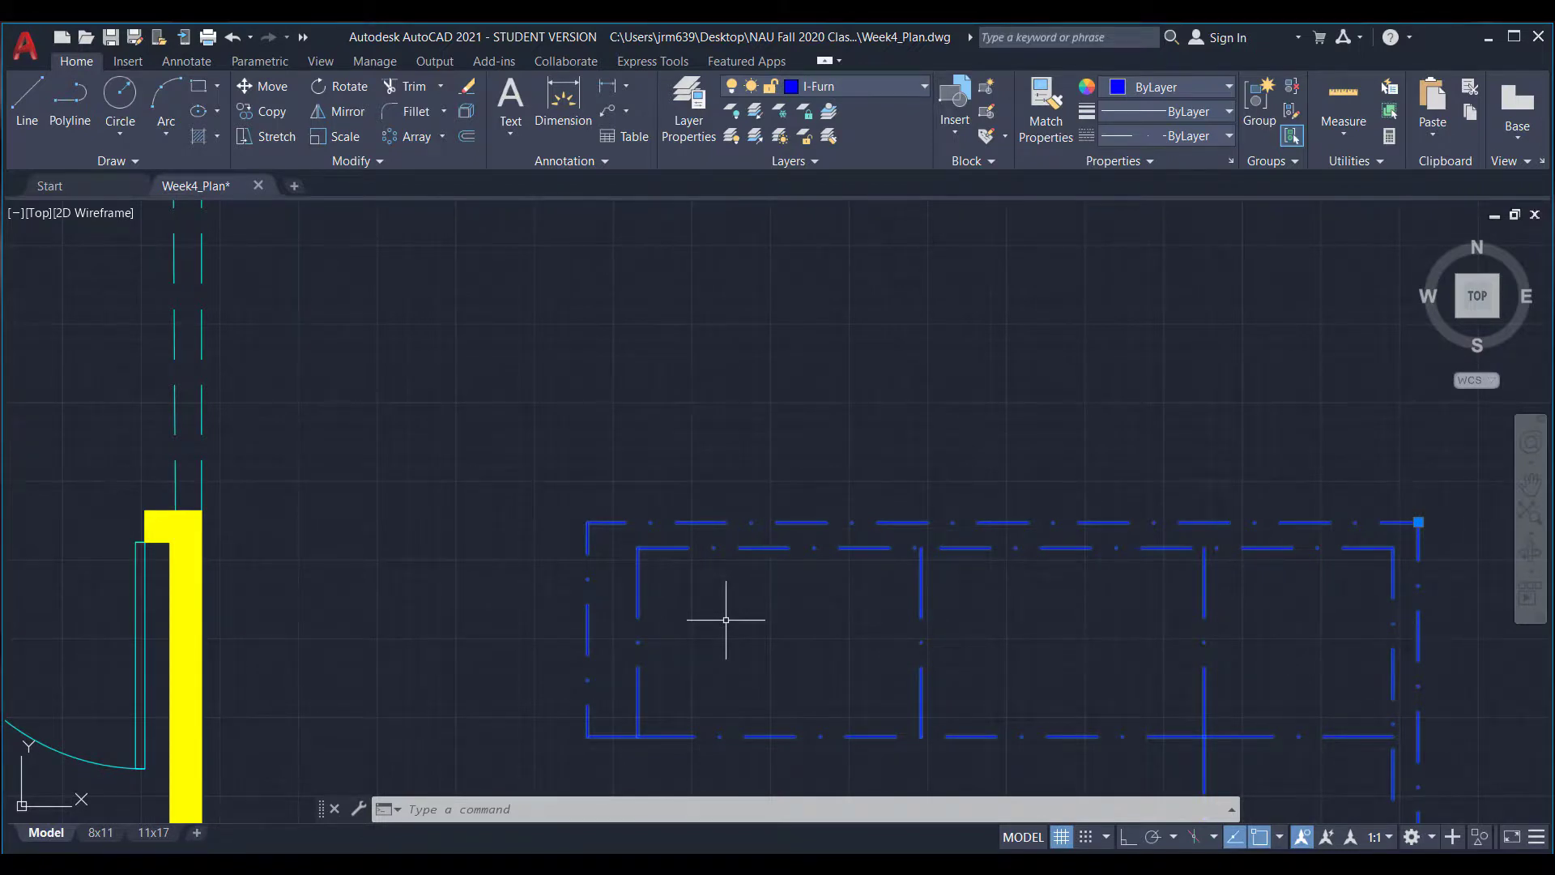
scroll(725, 619, down, 6)
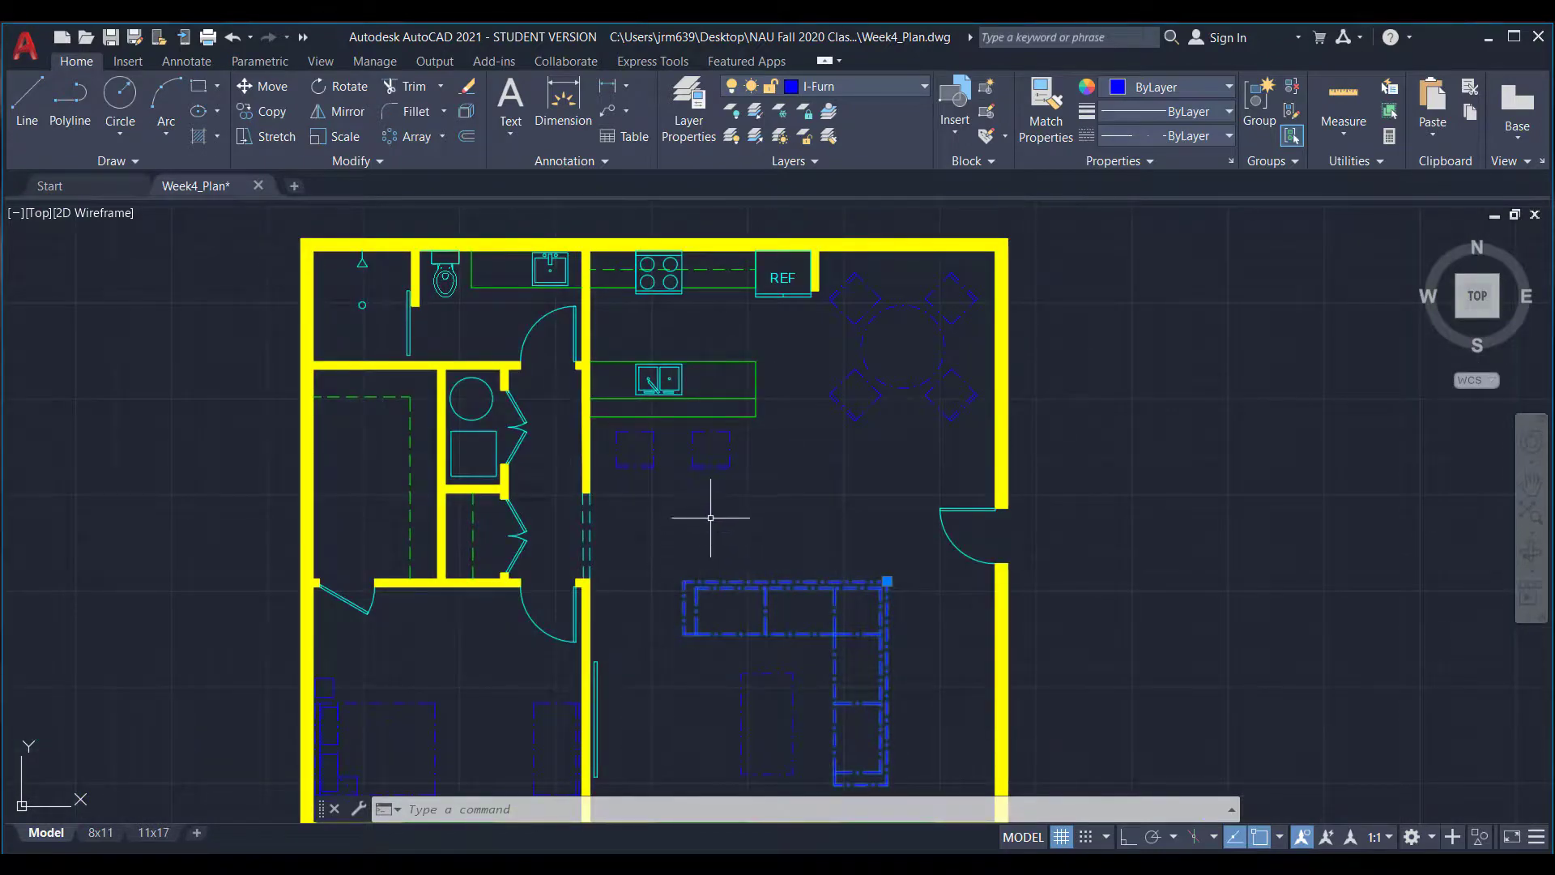